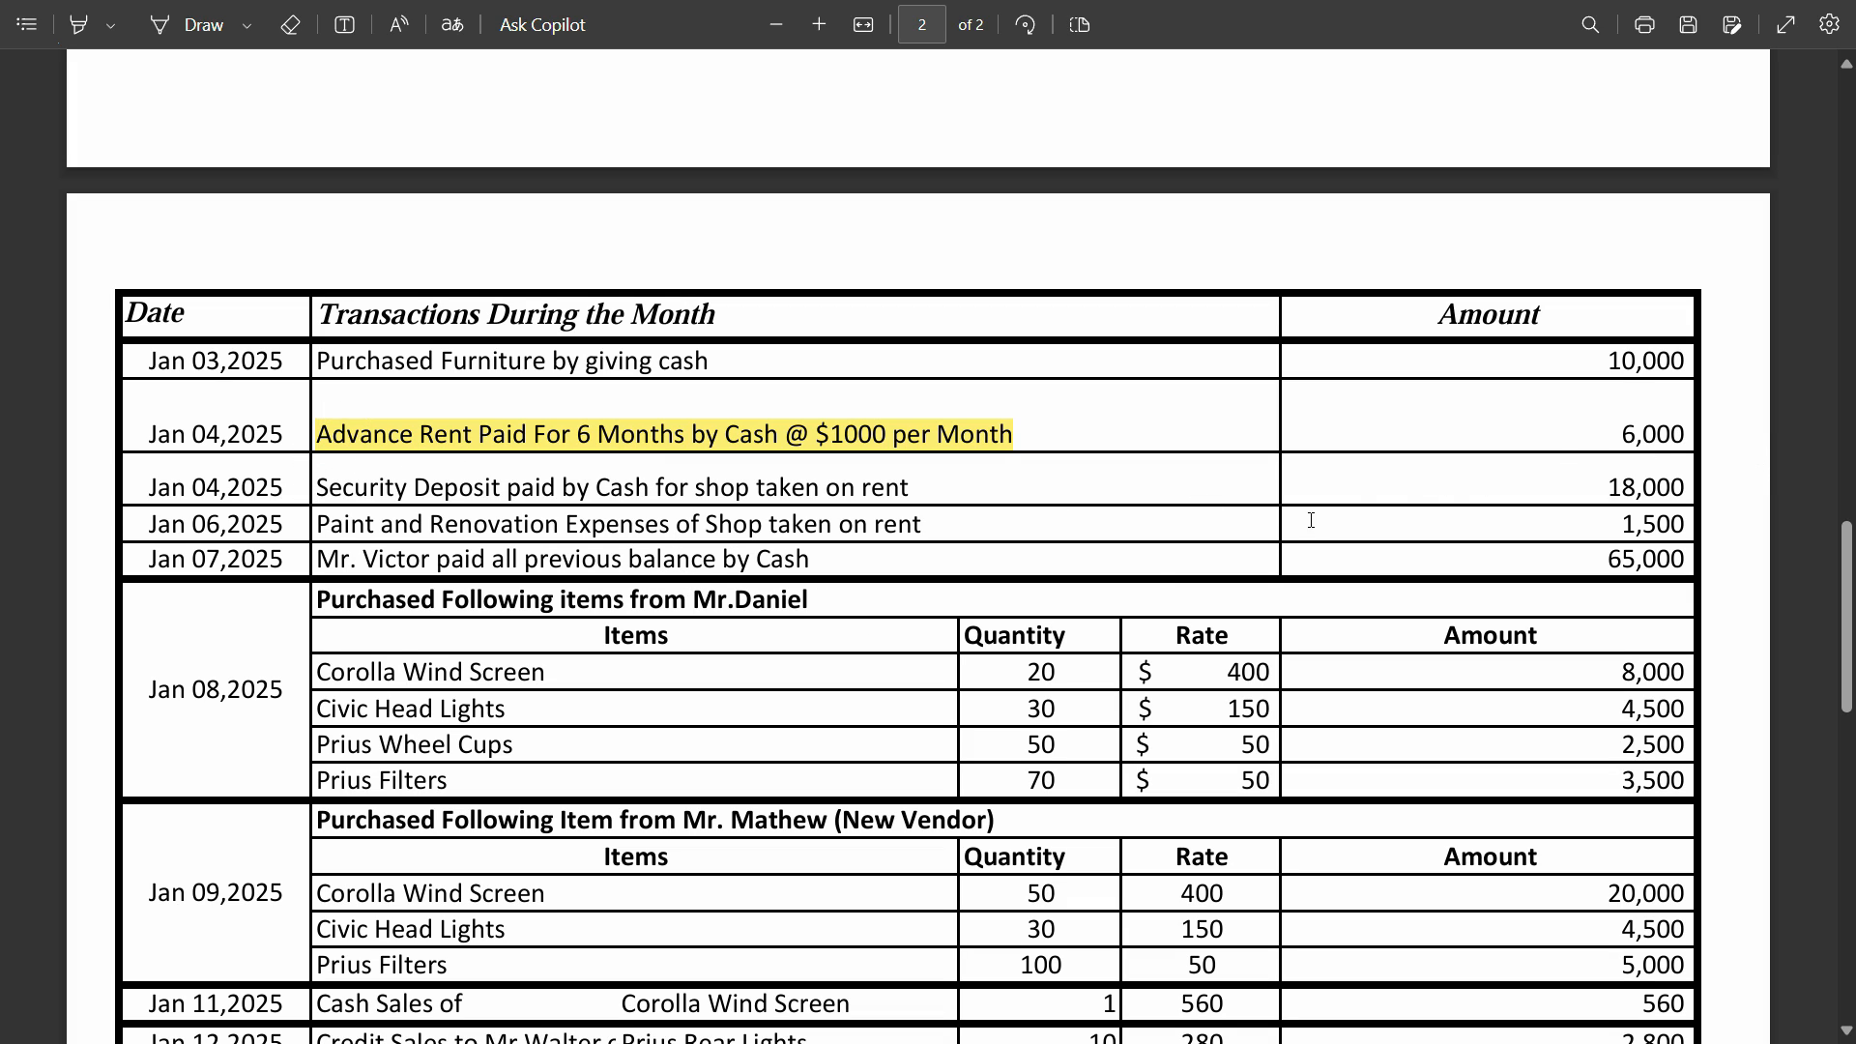
- Switch to the Prepaid Rent Explanation document in Word and review the definition, key features and accounting entries for prepaid rent
key("alt+Tab")
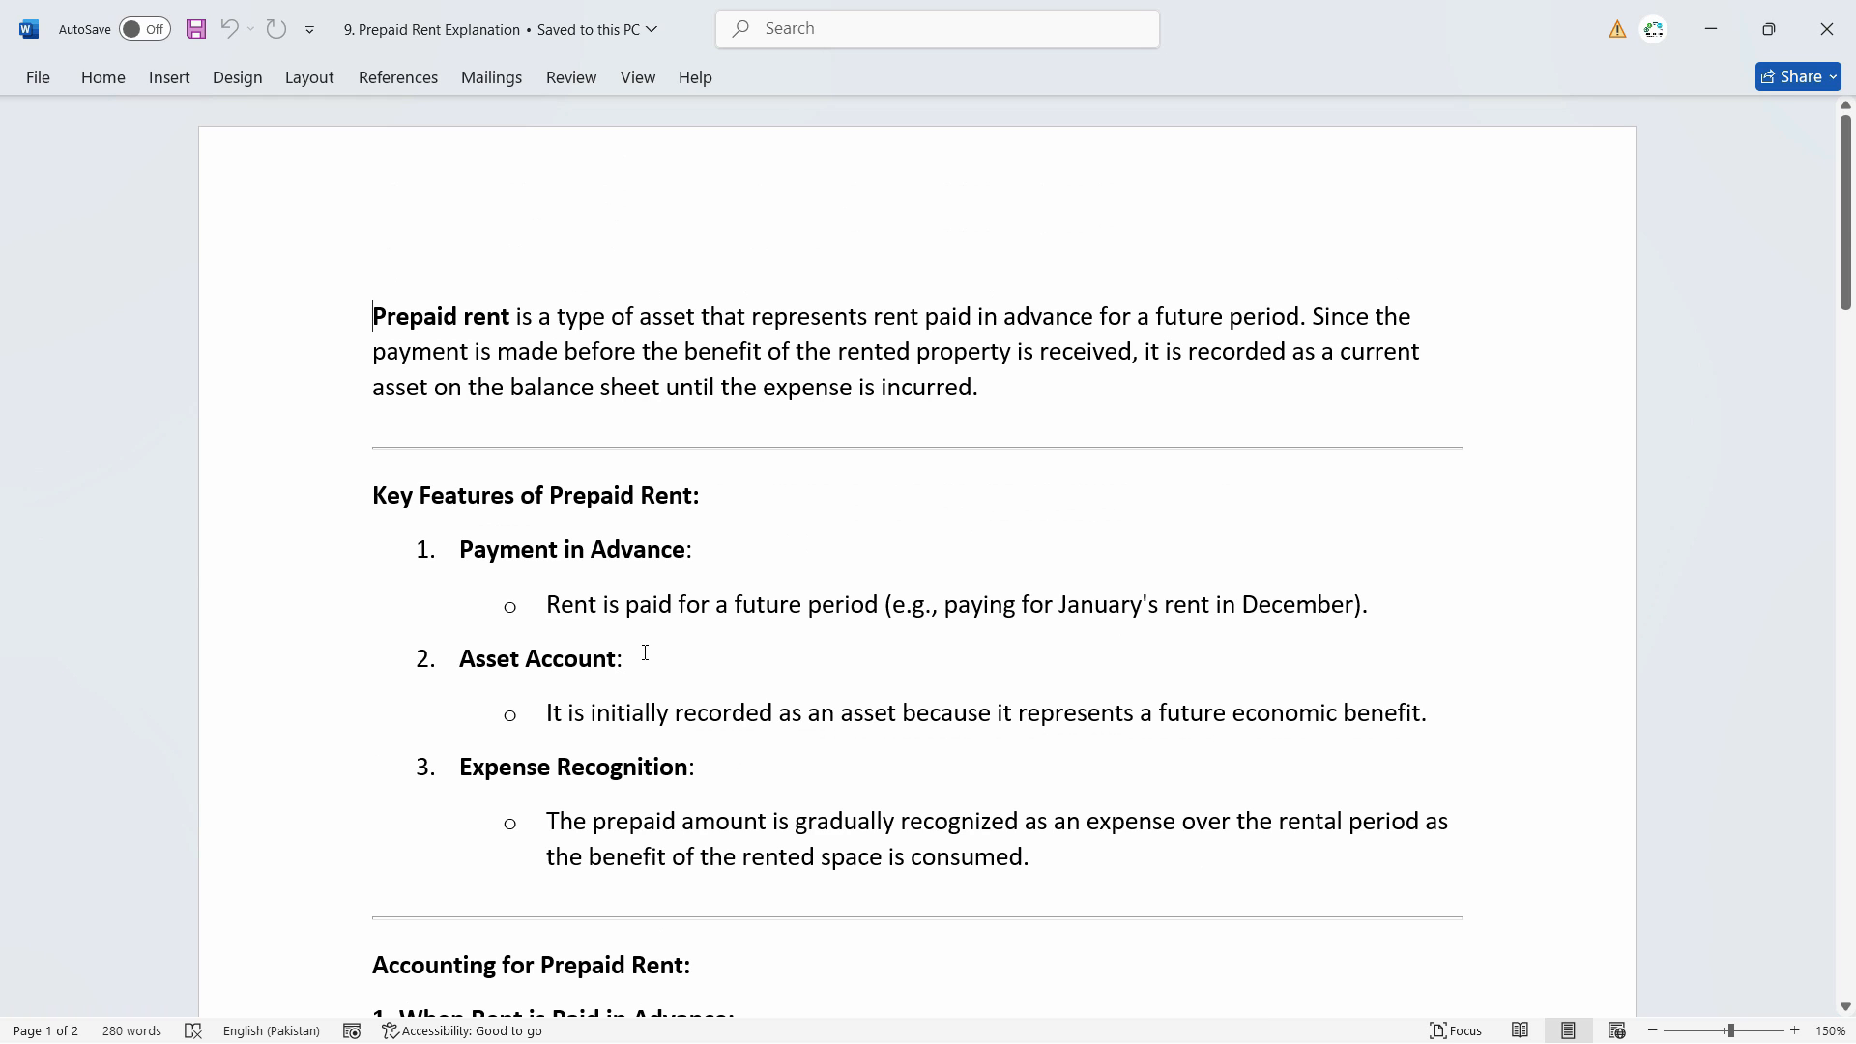
scroll(645, 653, "down", 10)
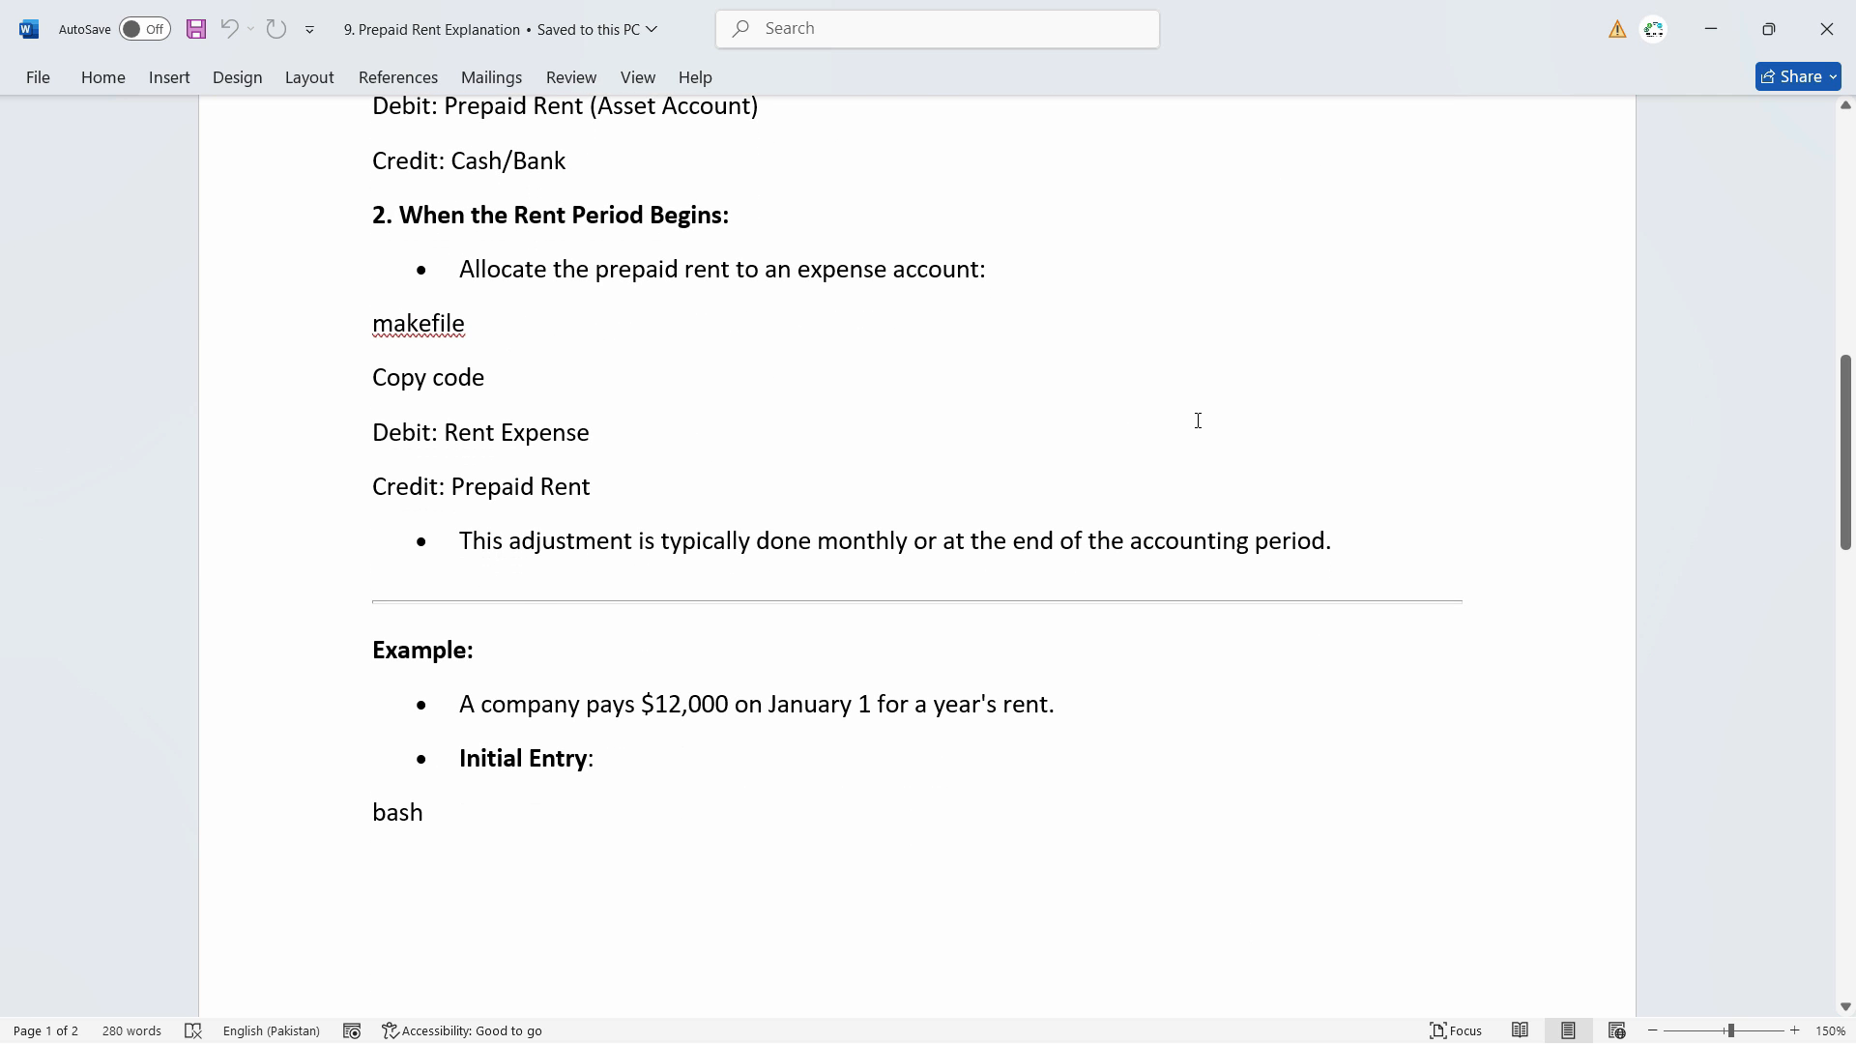
scroll(1187, 761, "up", 10)
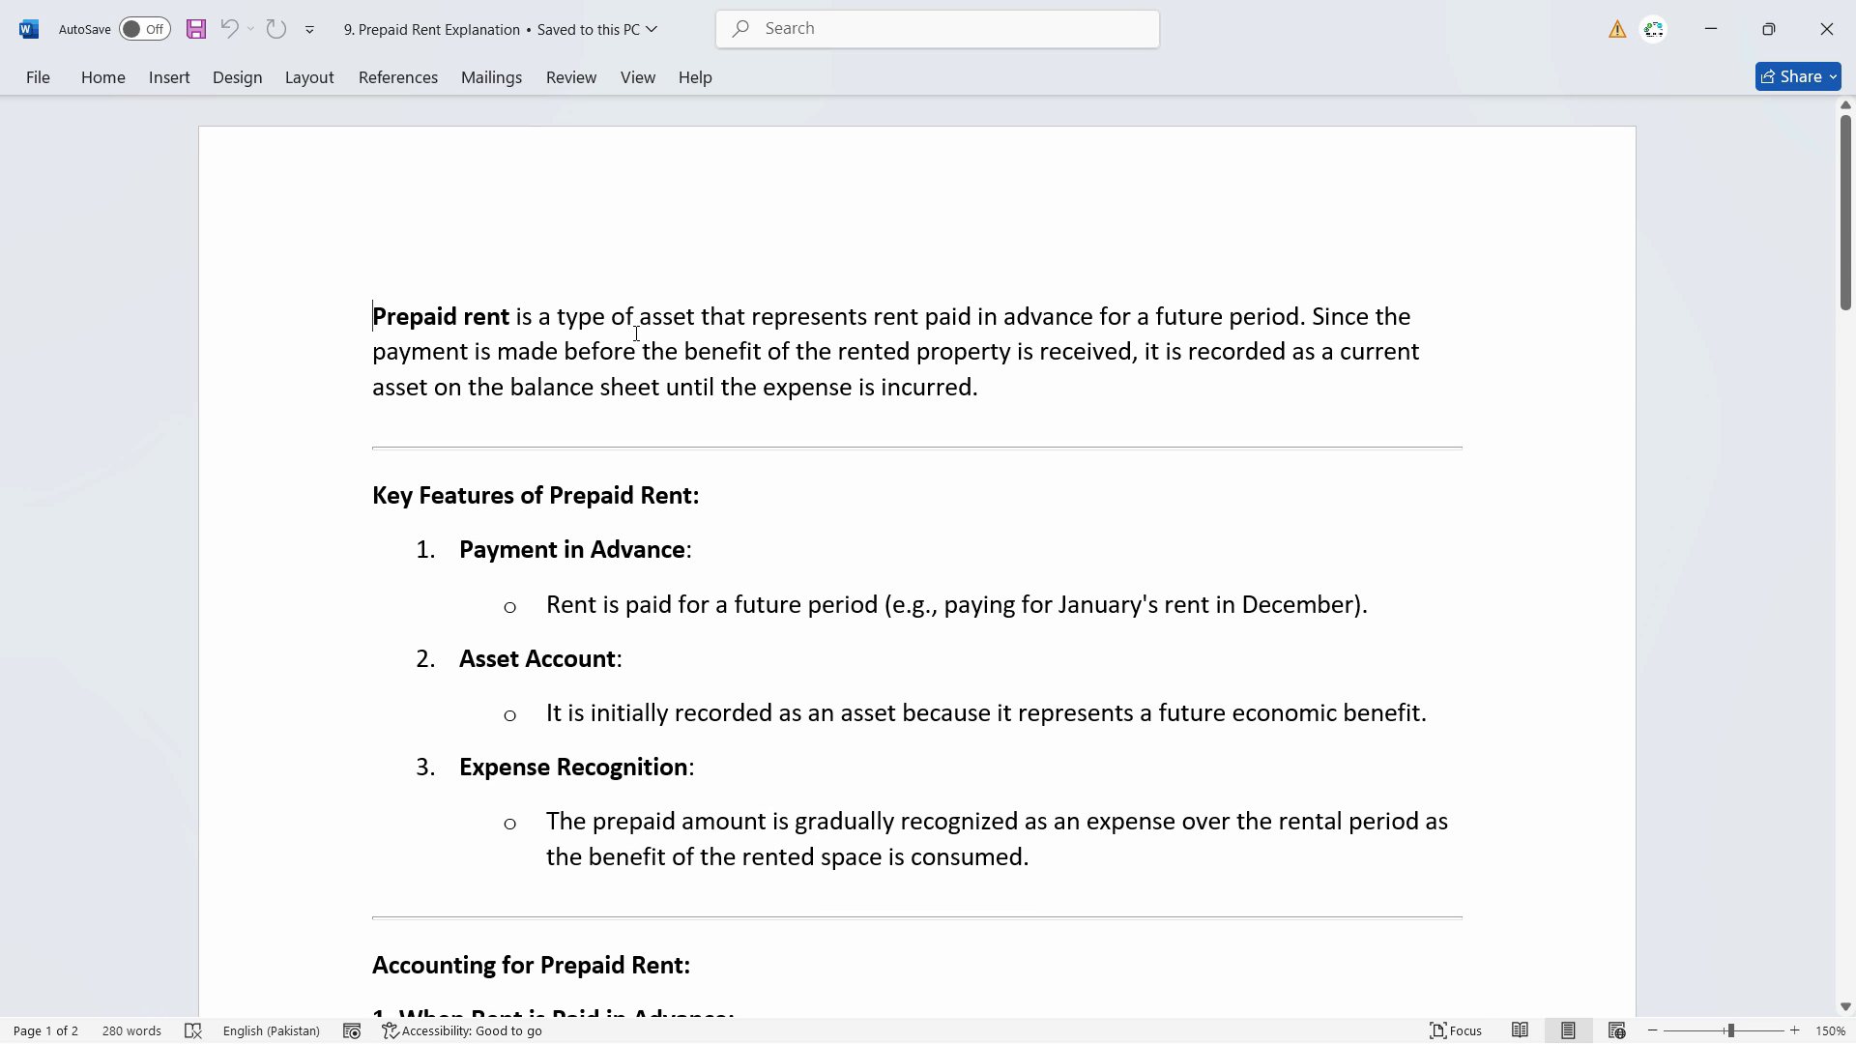
scroll(1403, 329, "down", 6)
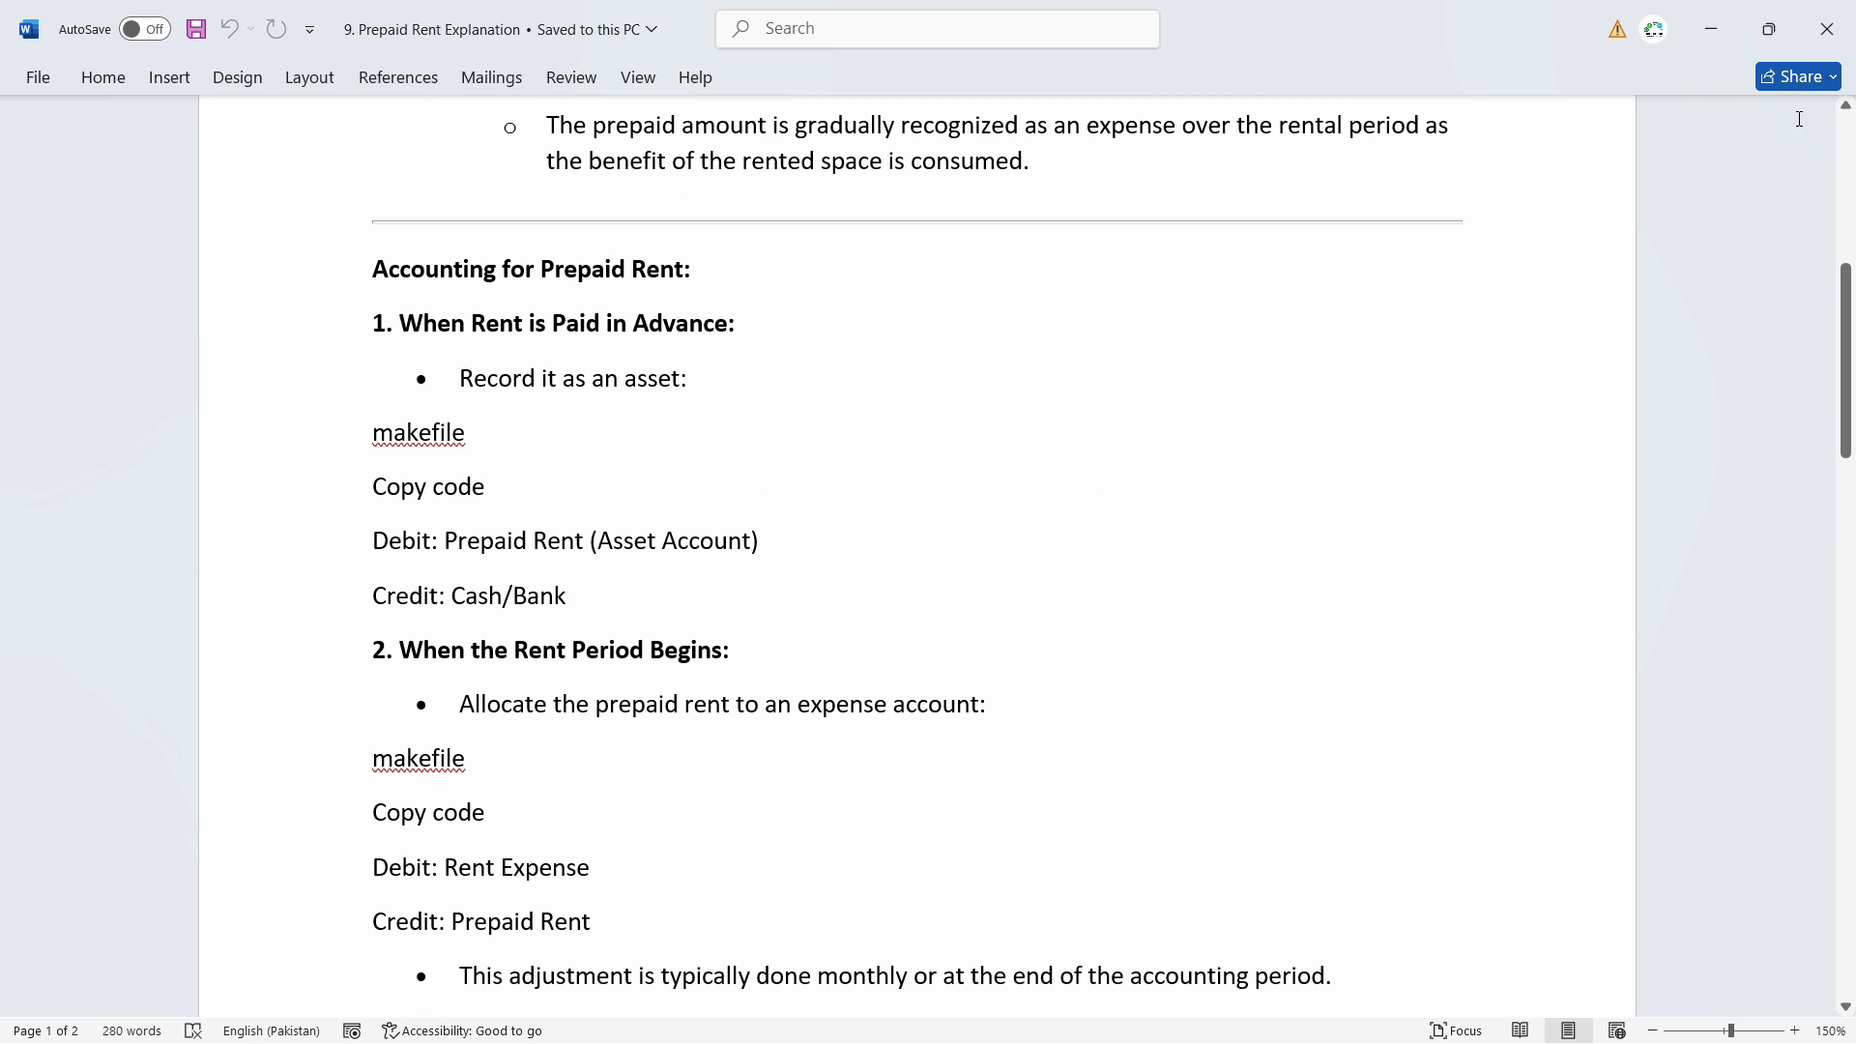
left_click(1711, 29)
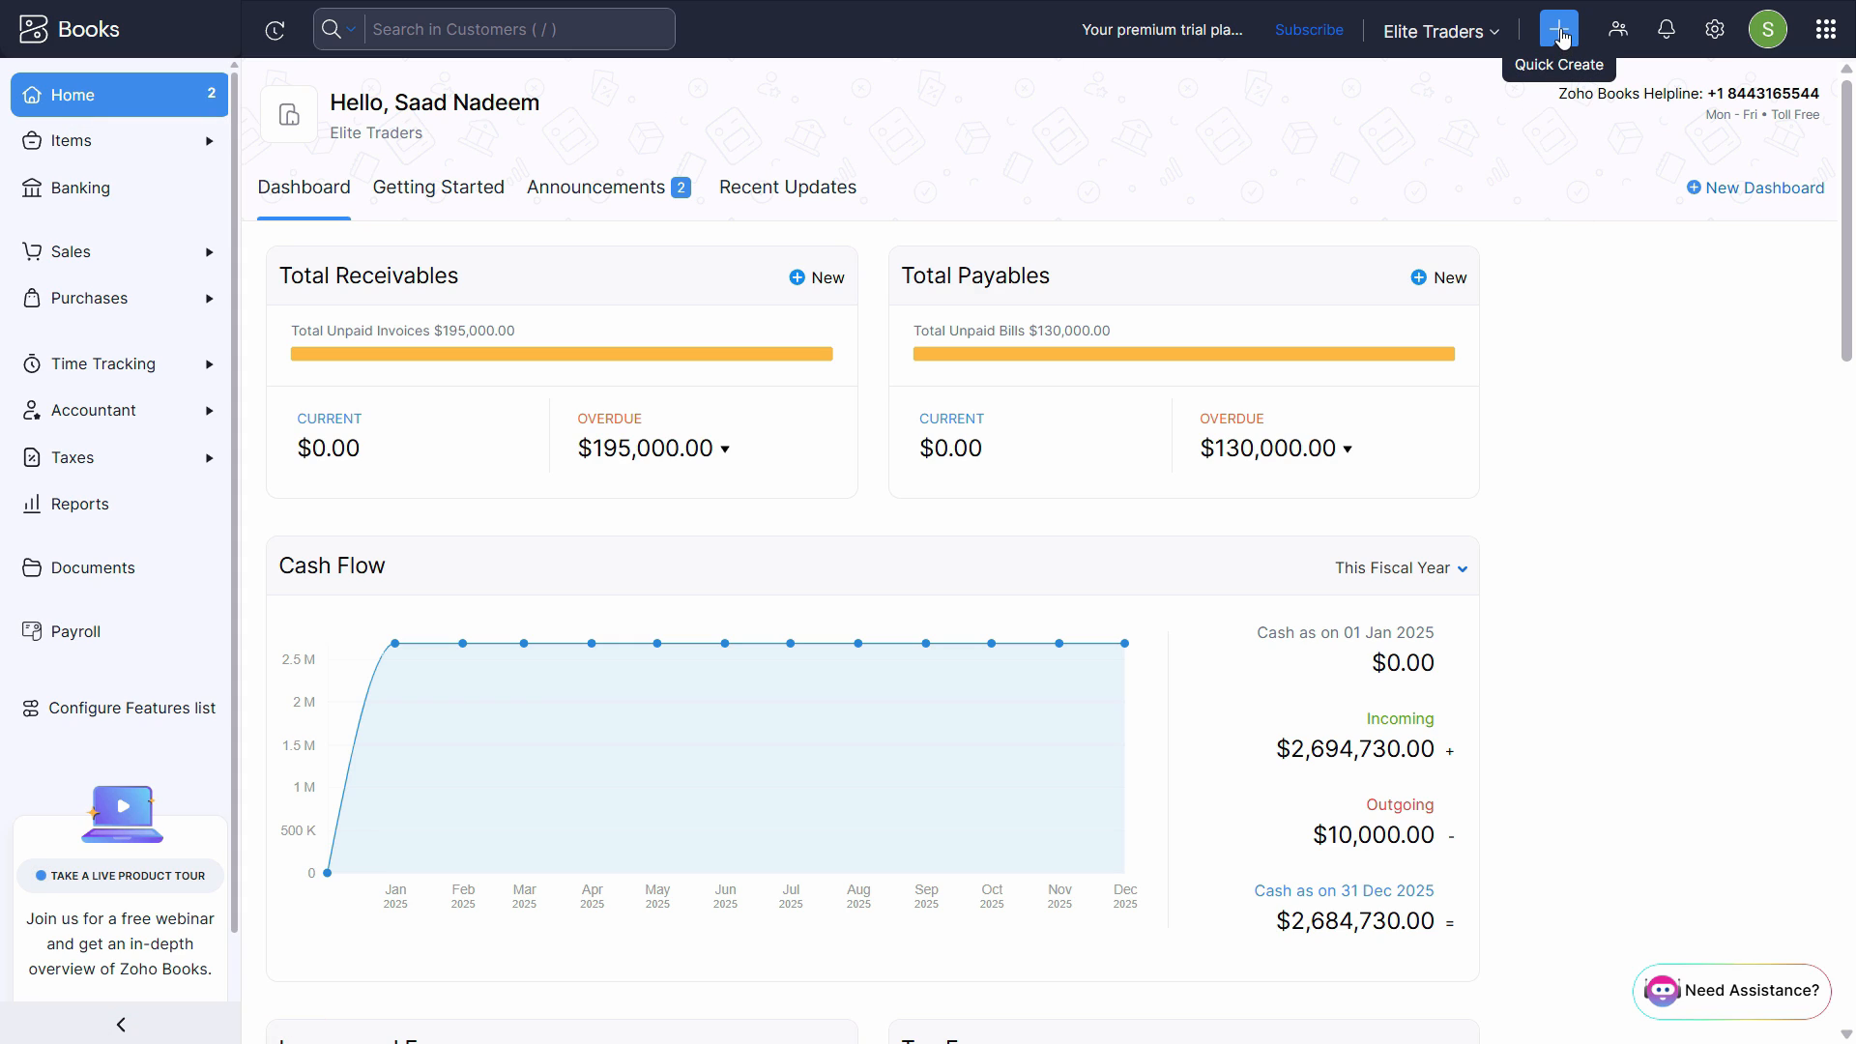
- Start a new journal entry in Zoho Books and check the advance rent transaction's date in the PDF
left_click(1560, 31)
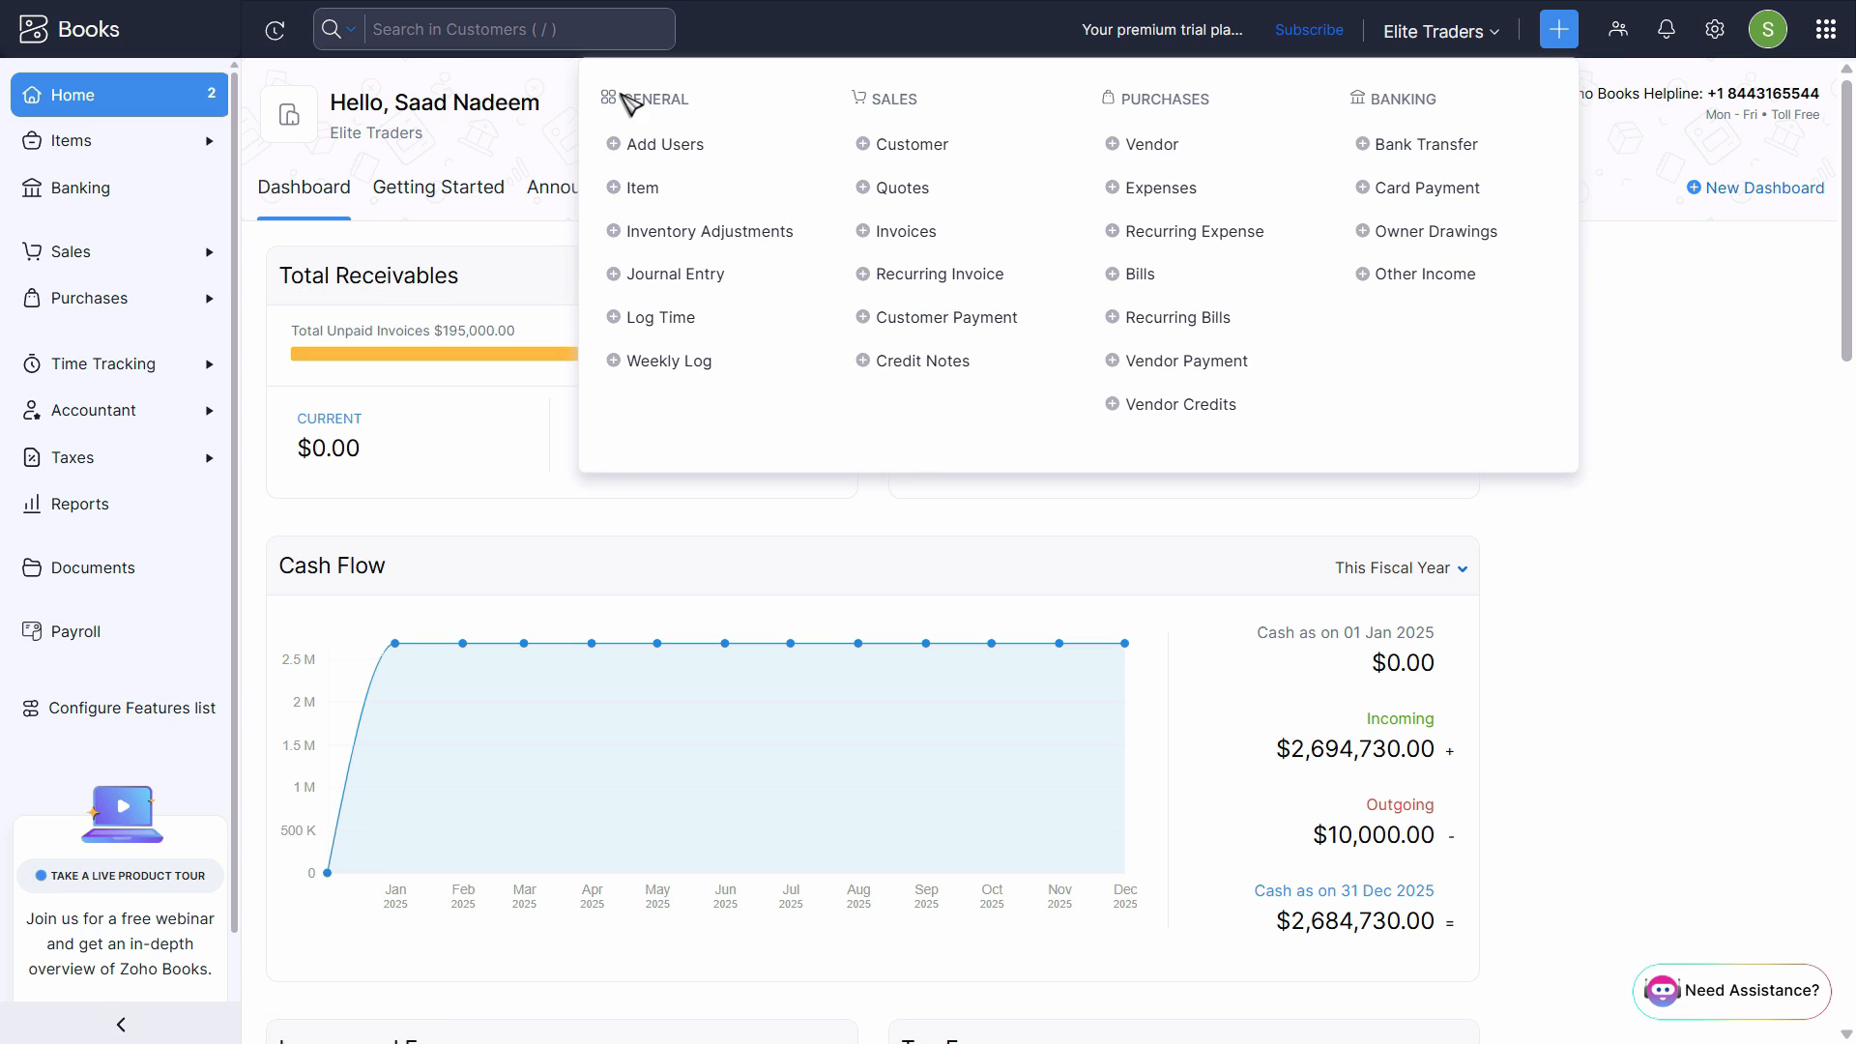
left_click(675, 274)
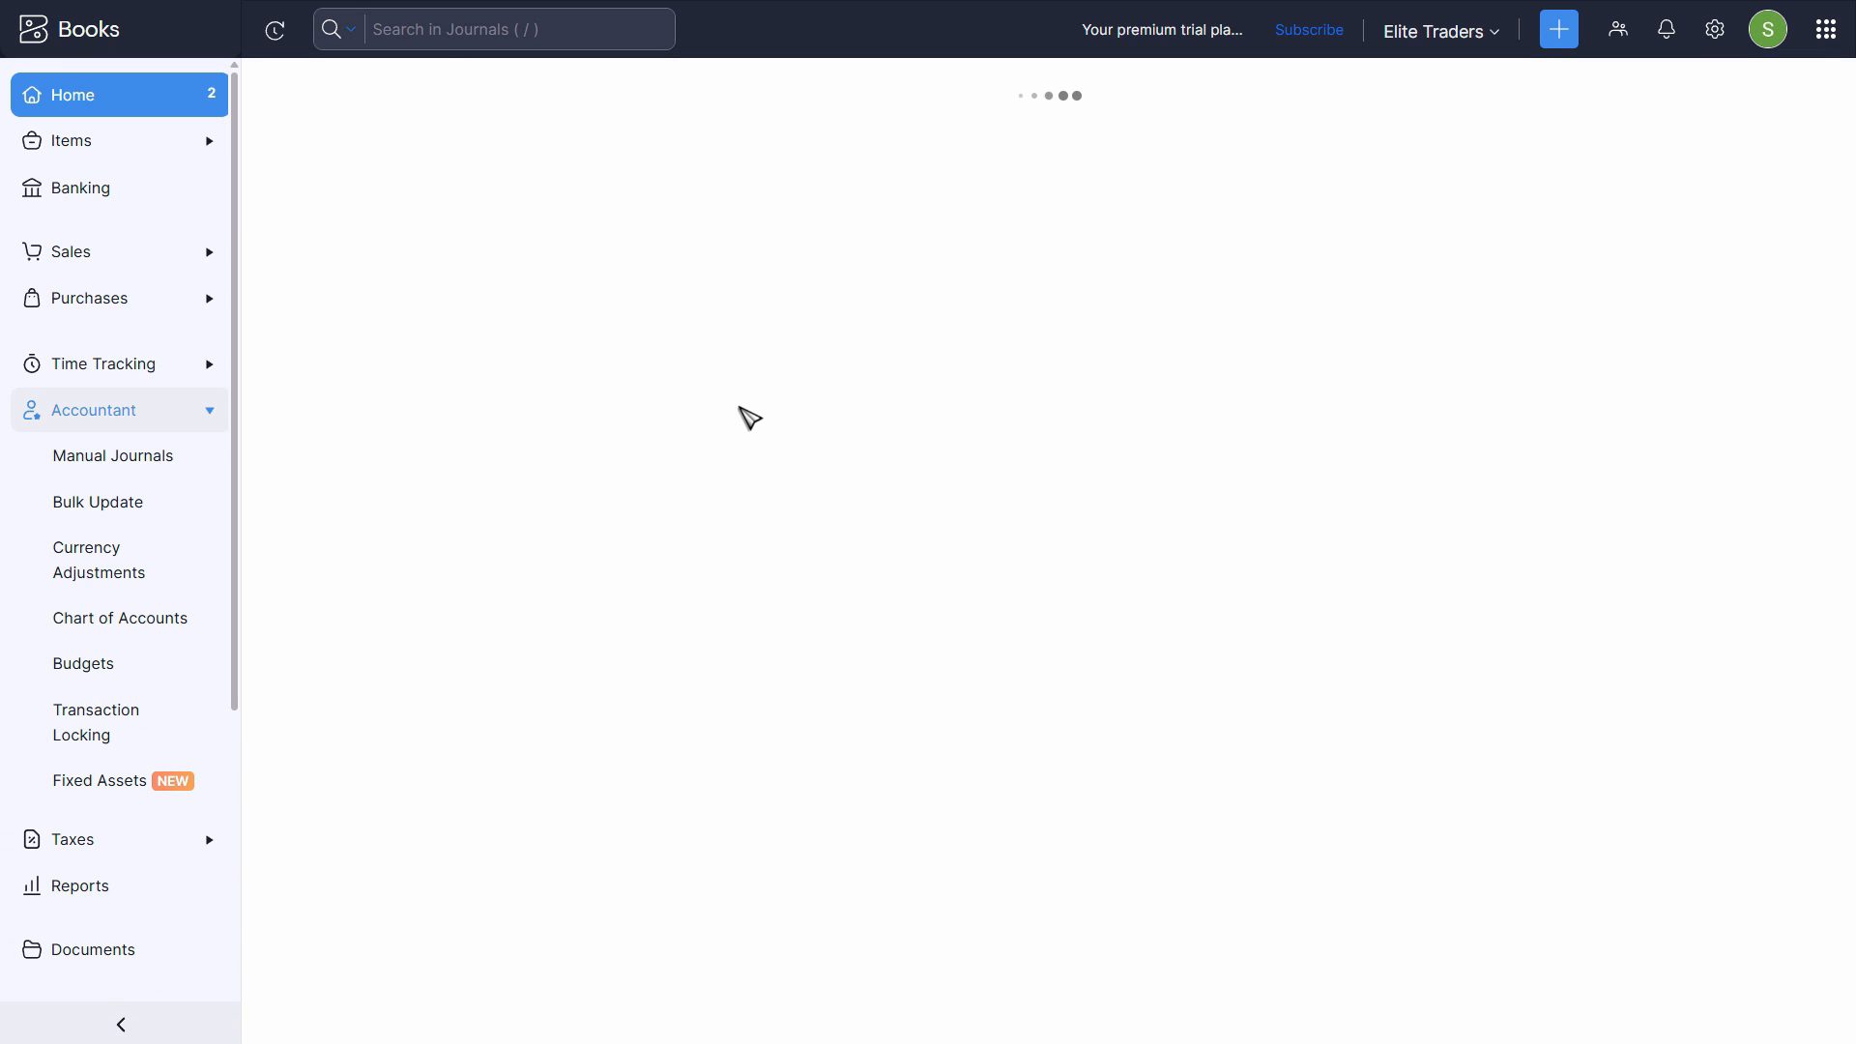
left_click(613, 181)
key("alt+Tab")
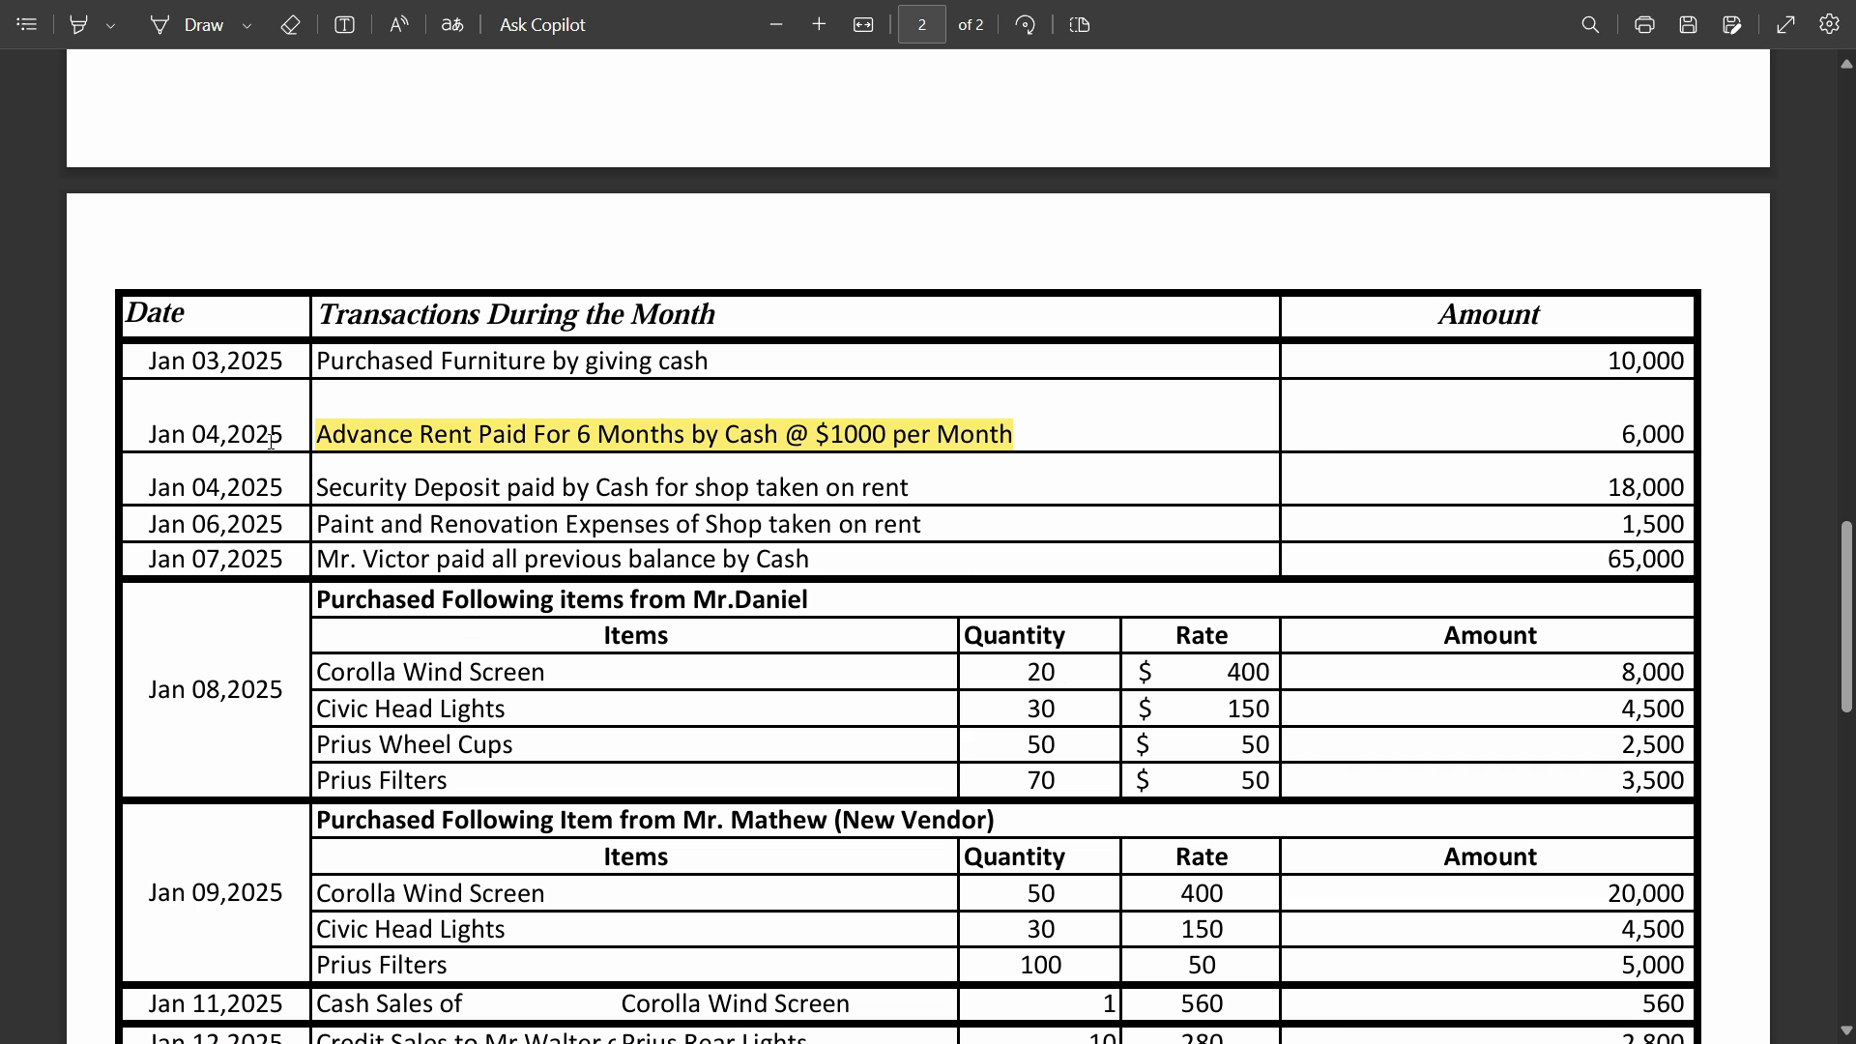
key("alt+Tab")
type("04")
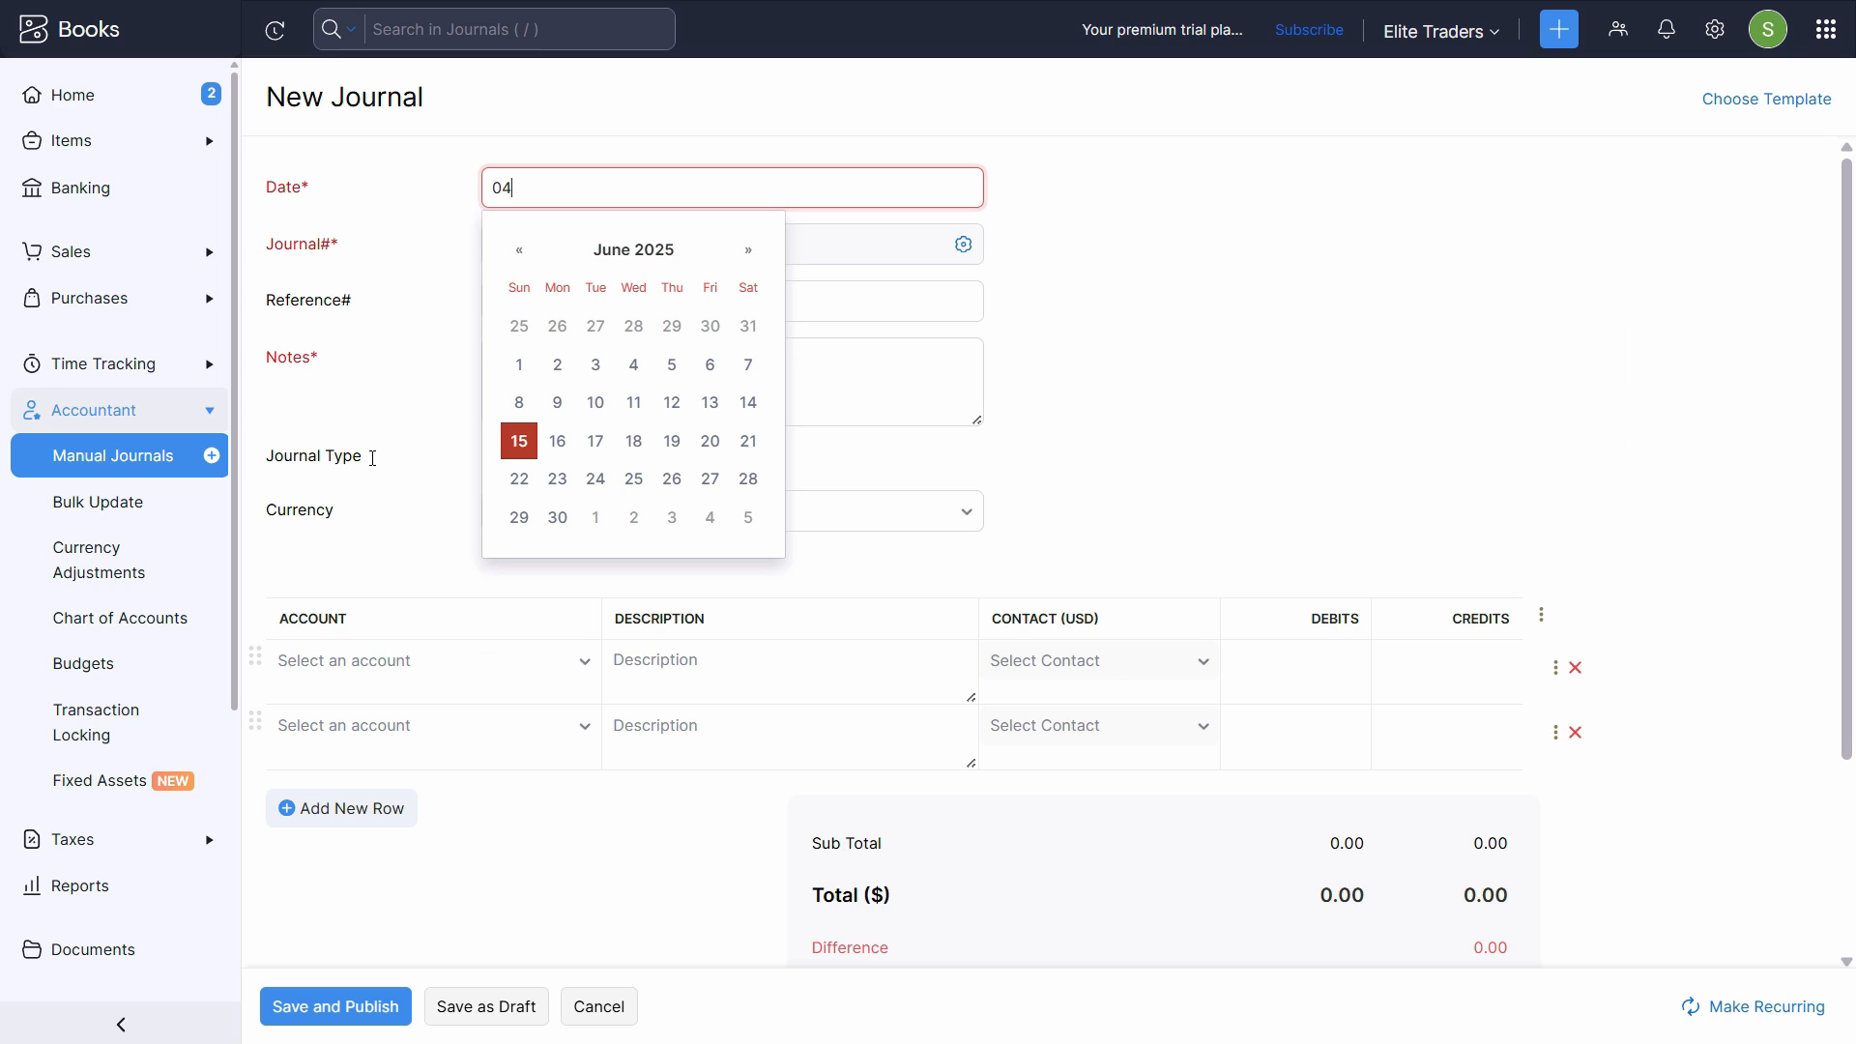
type("0120")
key("BackSpace")
key("BackSpace")
key("BackSpace")
key("BackSpace")
type("jan")
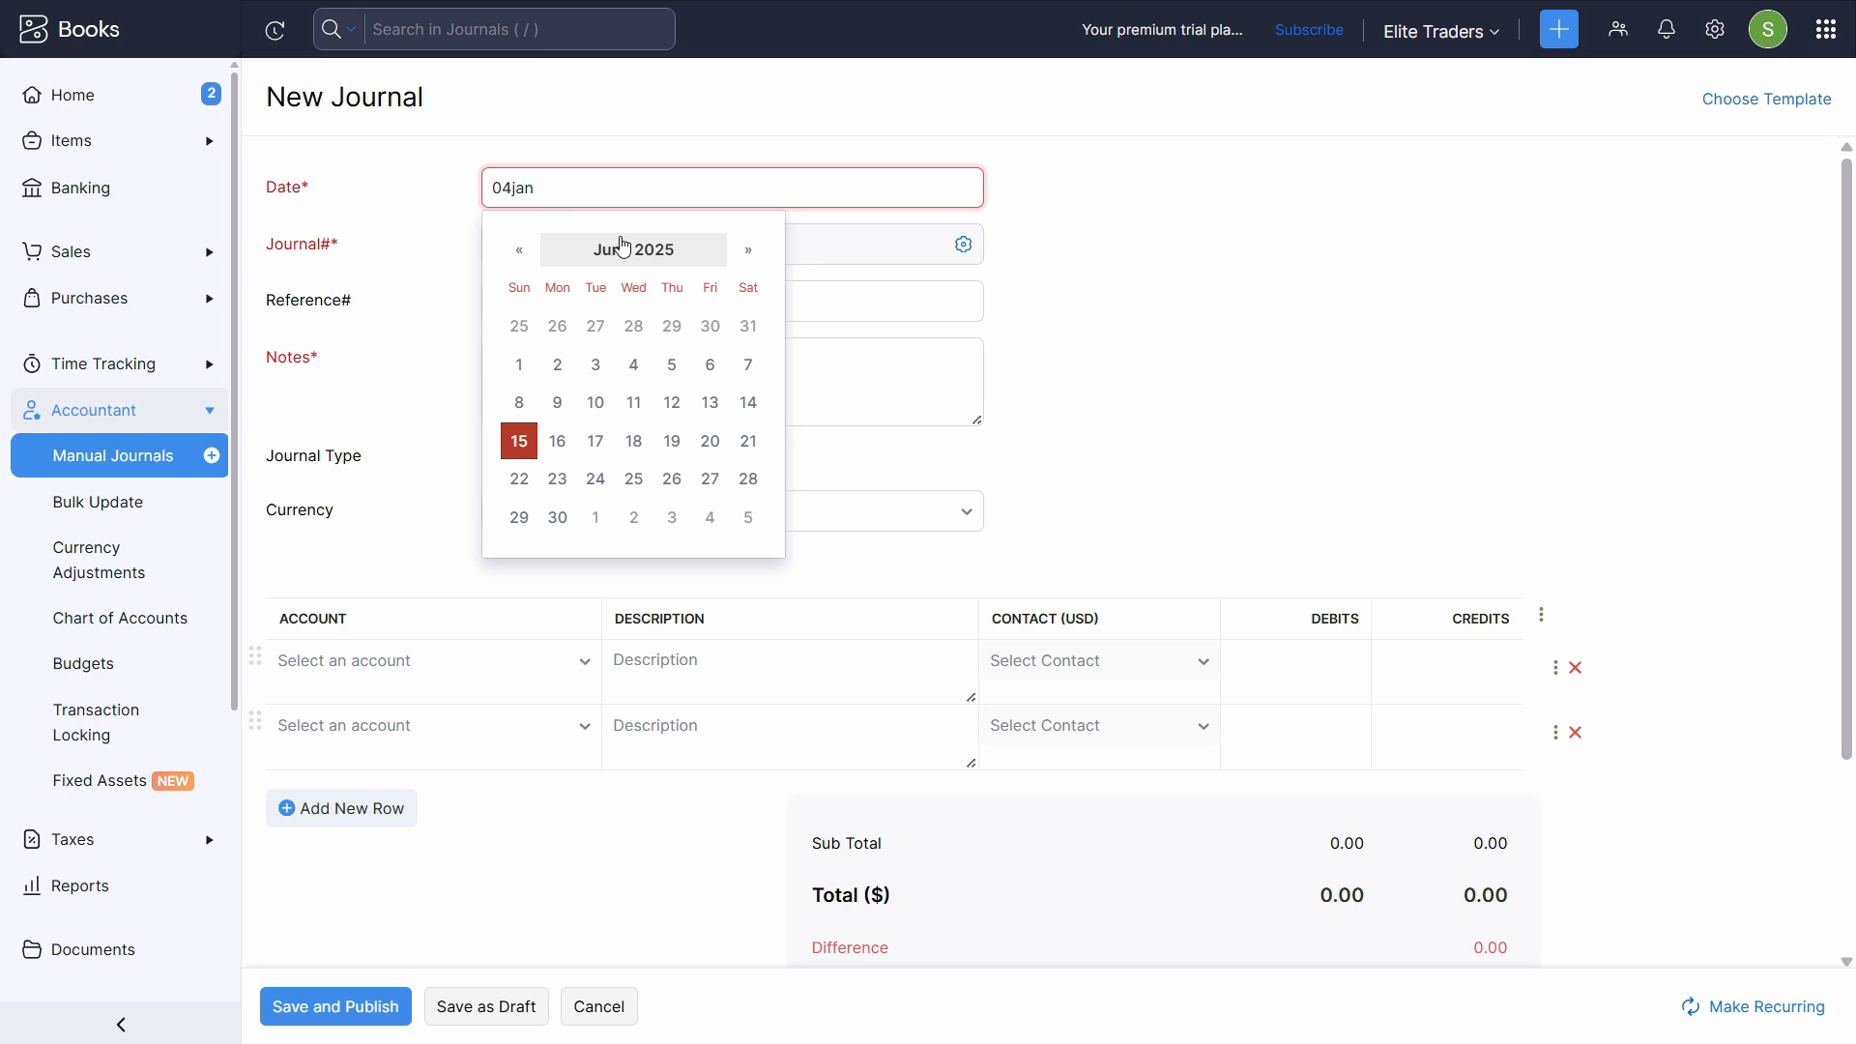
key("Tab")
- Set the journal date to 04 Jan 2025 and recheck the advance rent transaction in the PDF
left_click(658, 182)
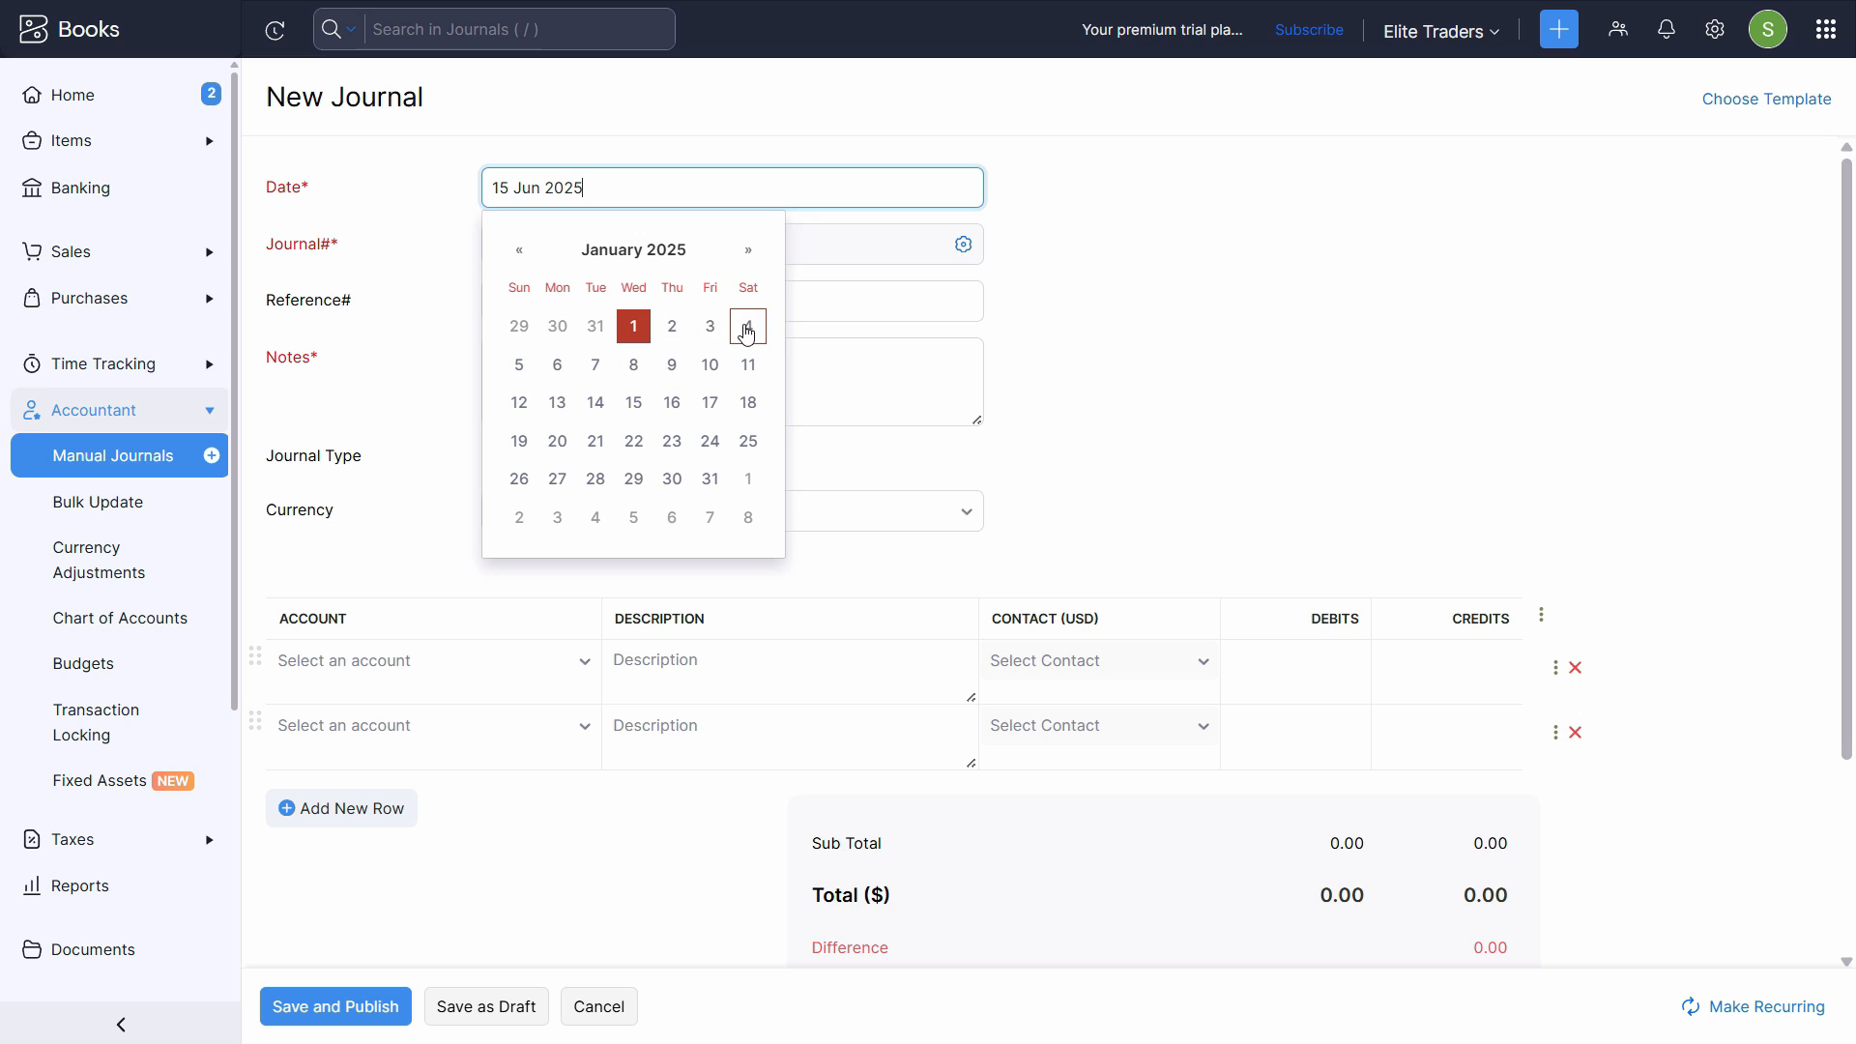
left_click(748, 329)
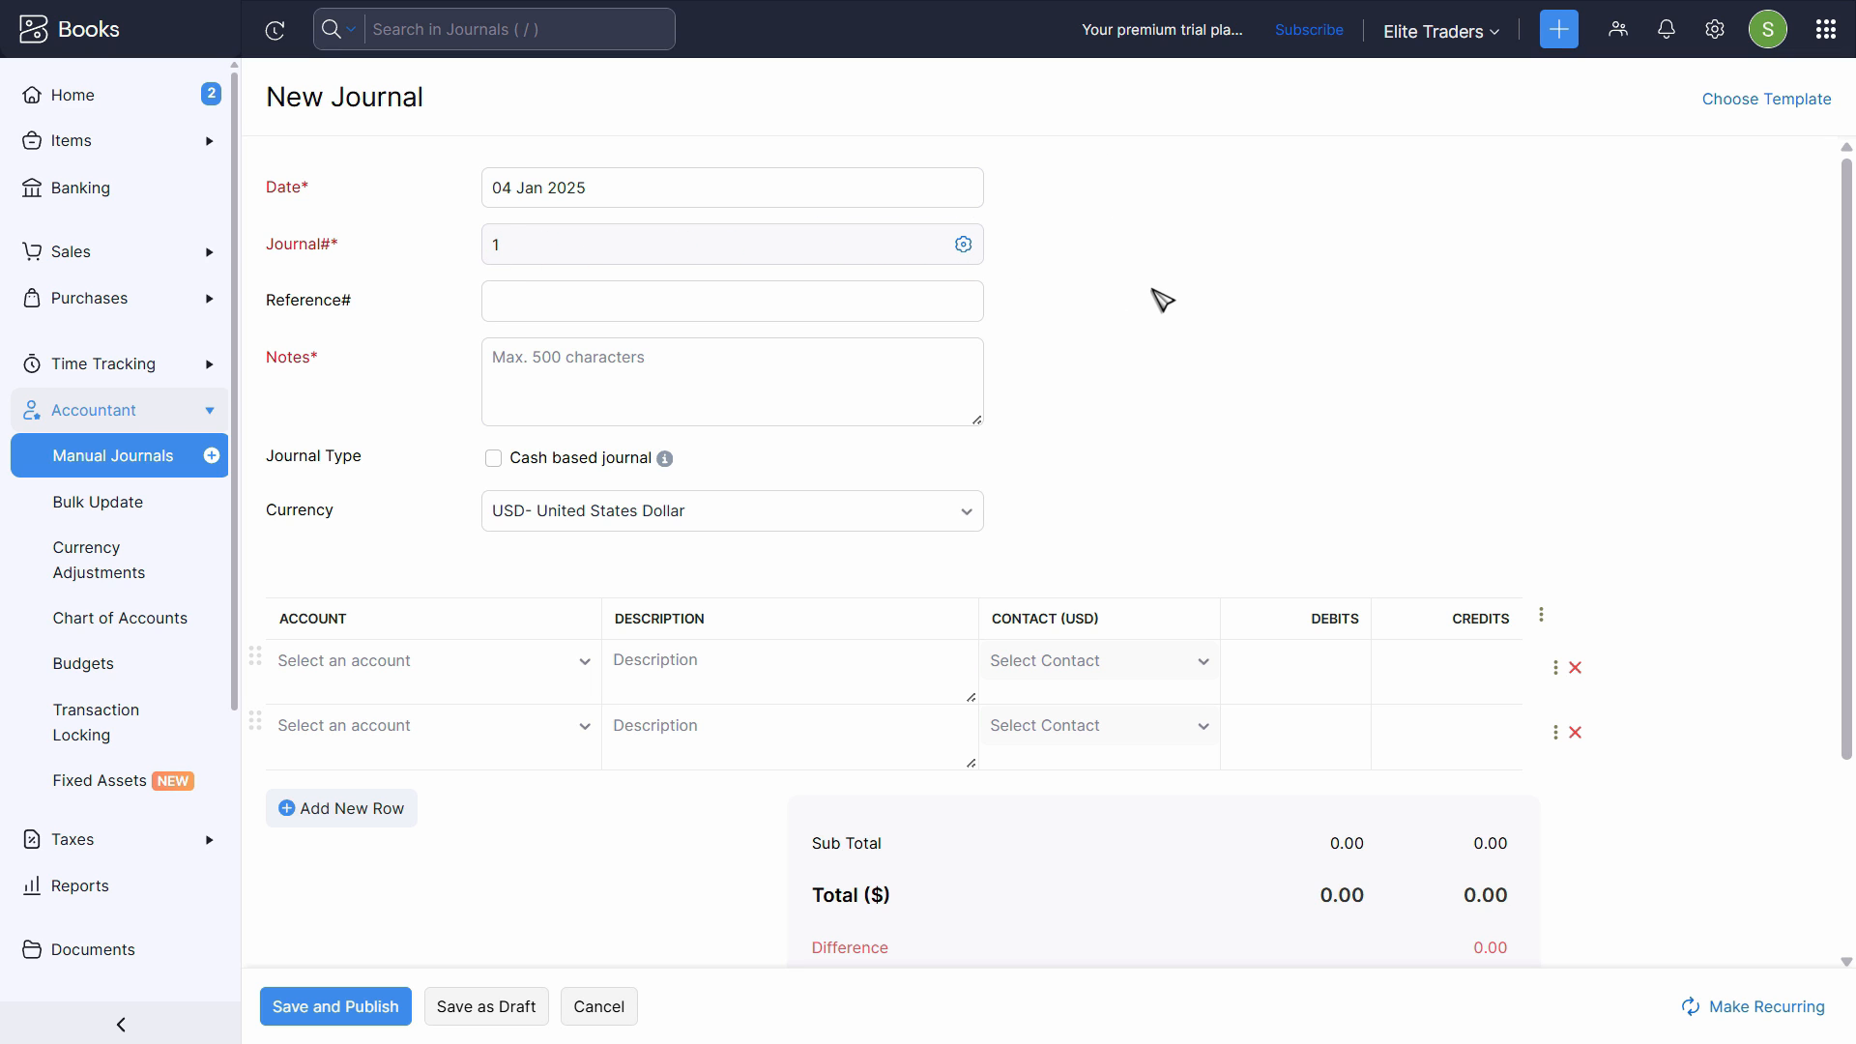
key("alt+Tab")
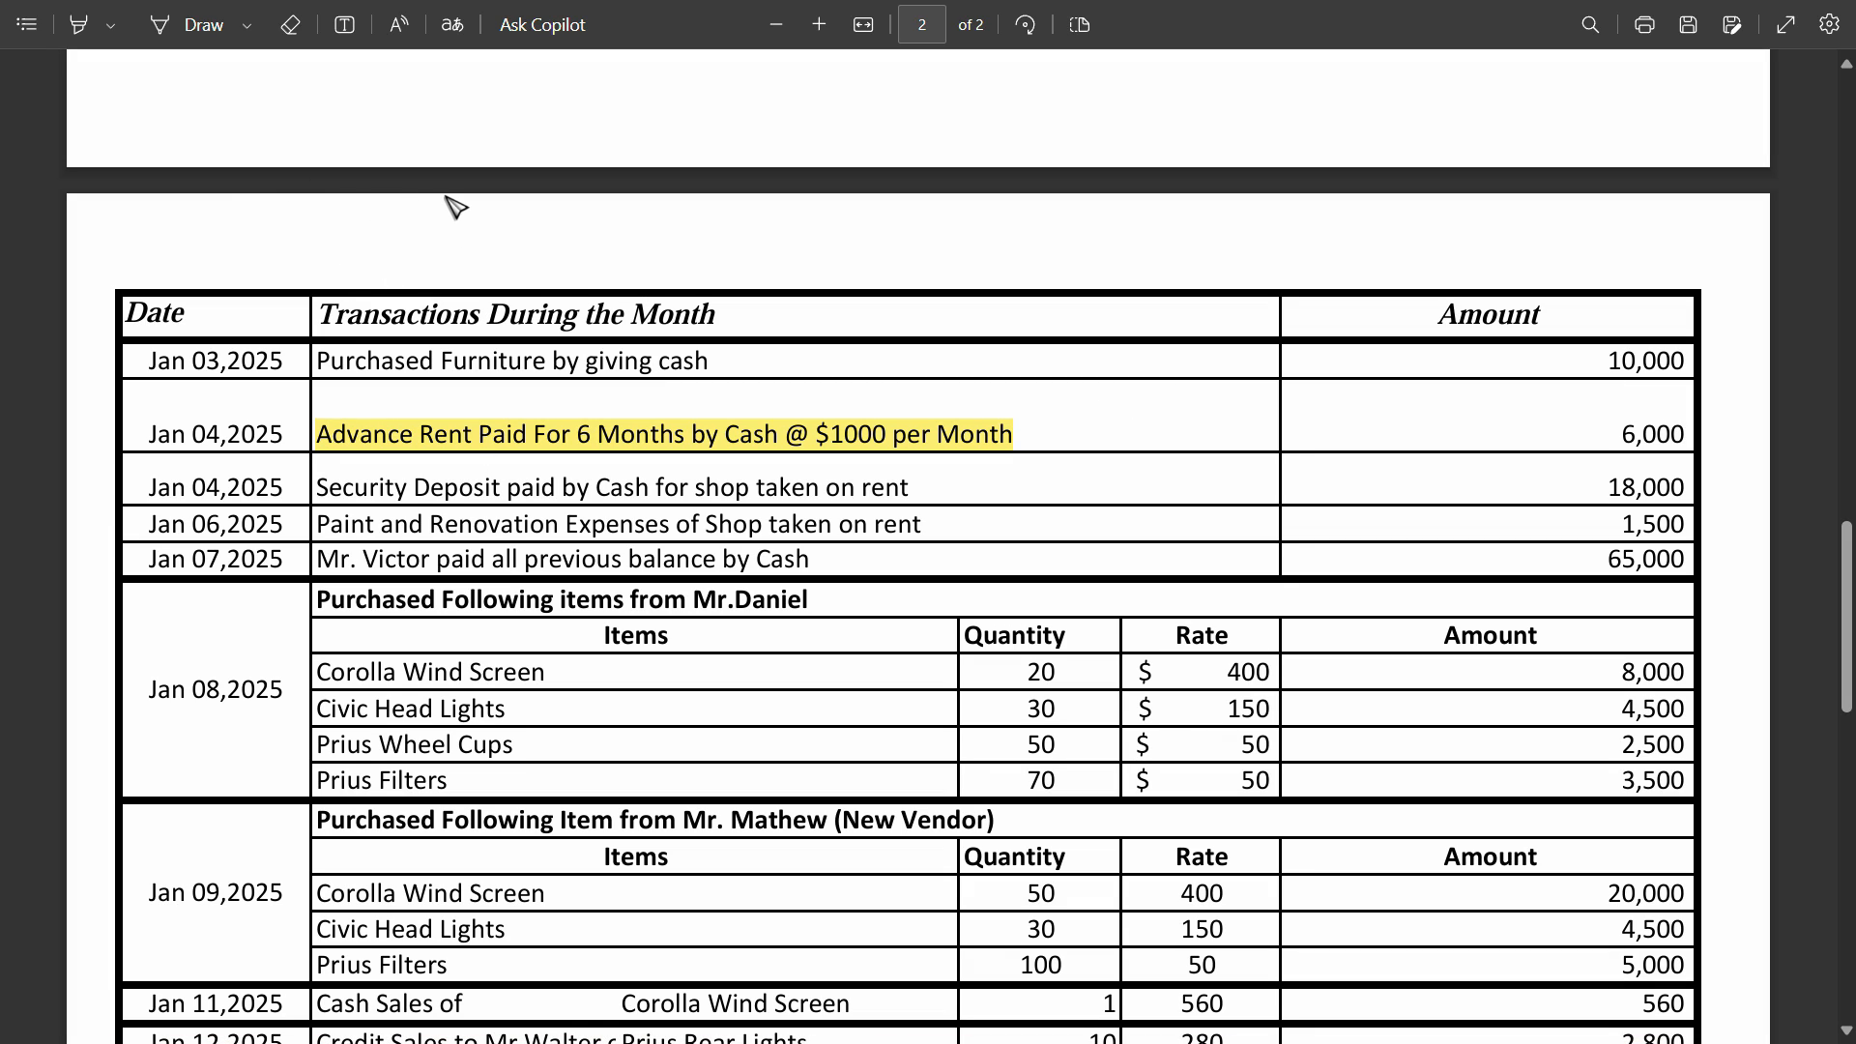
key("alt+Tab")
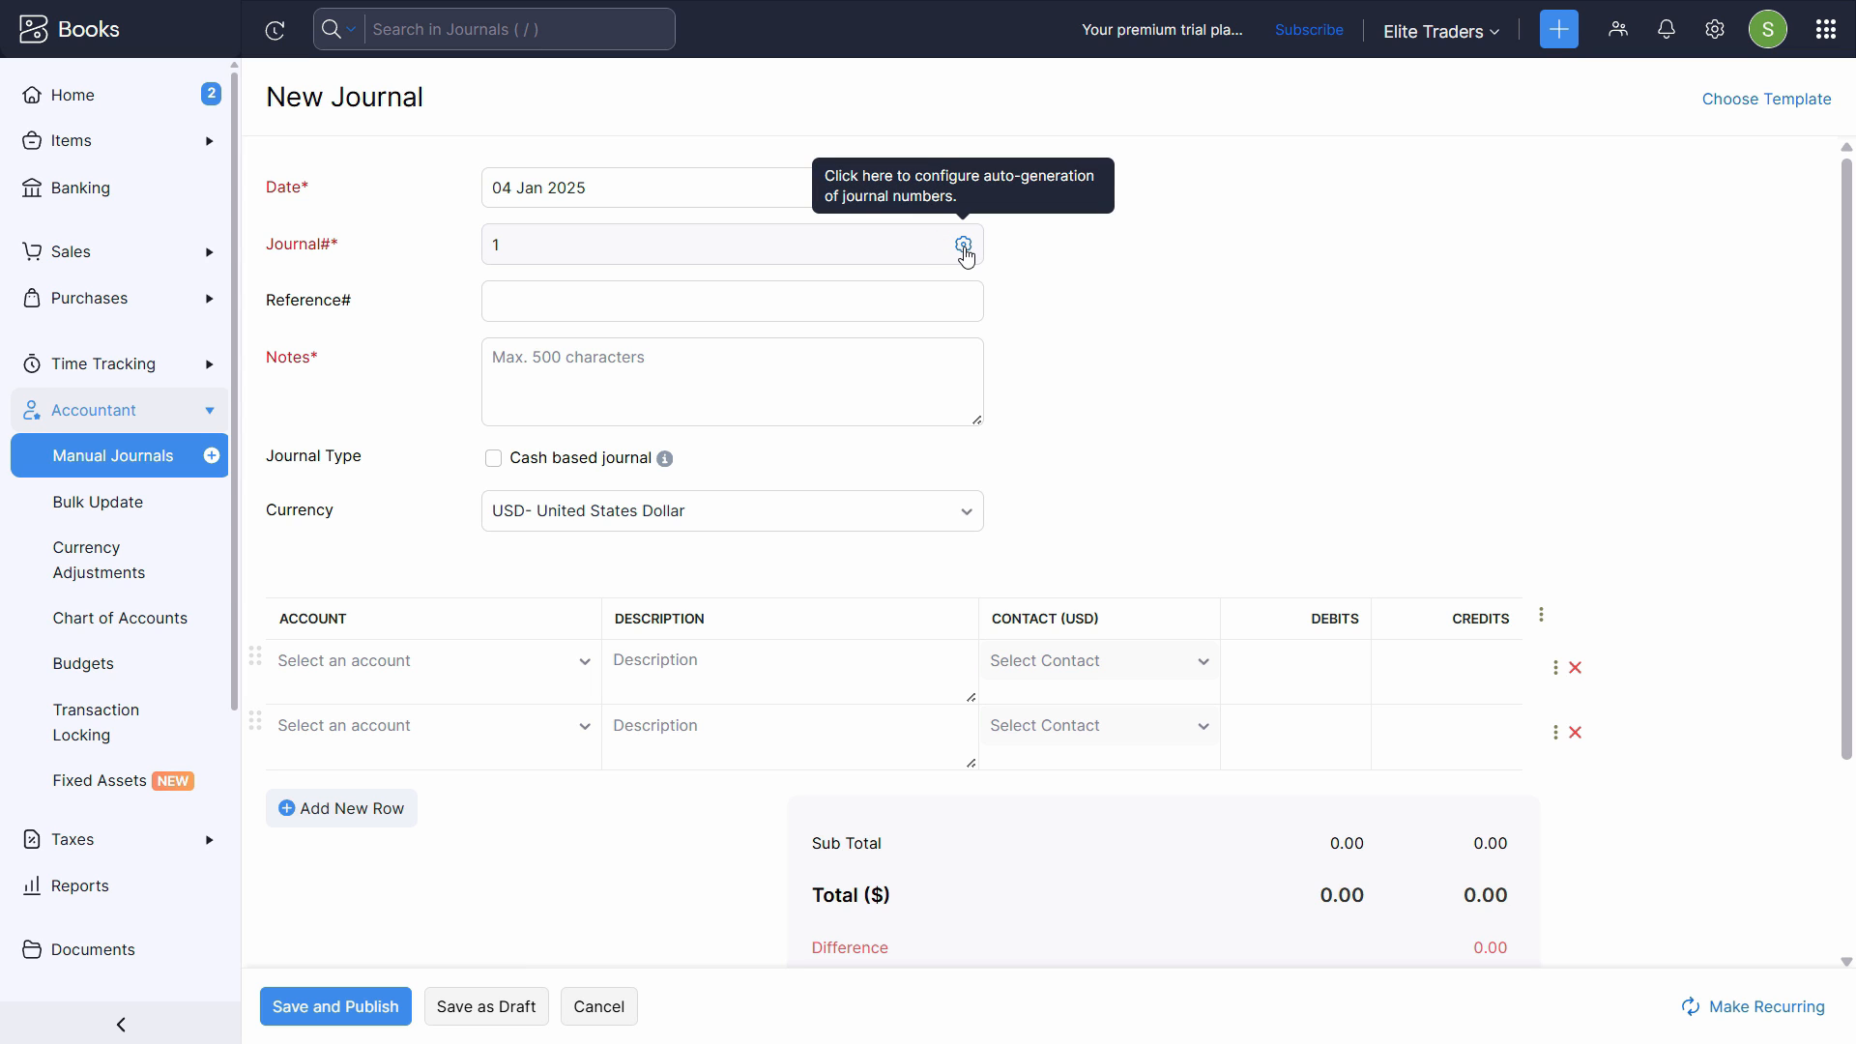
- Configure auto-generated journal numbers to use 1001 as the next number and save the preference
left_click(965, 247)
left_click(839, 311)
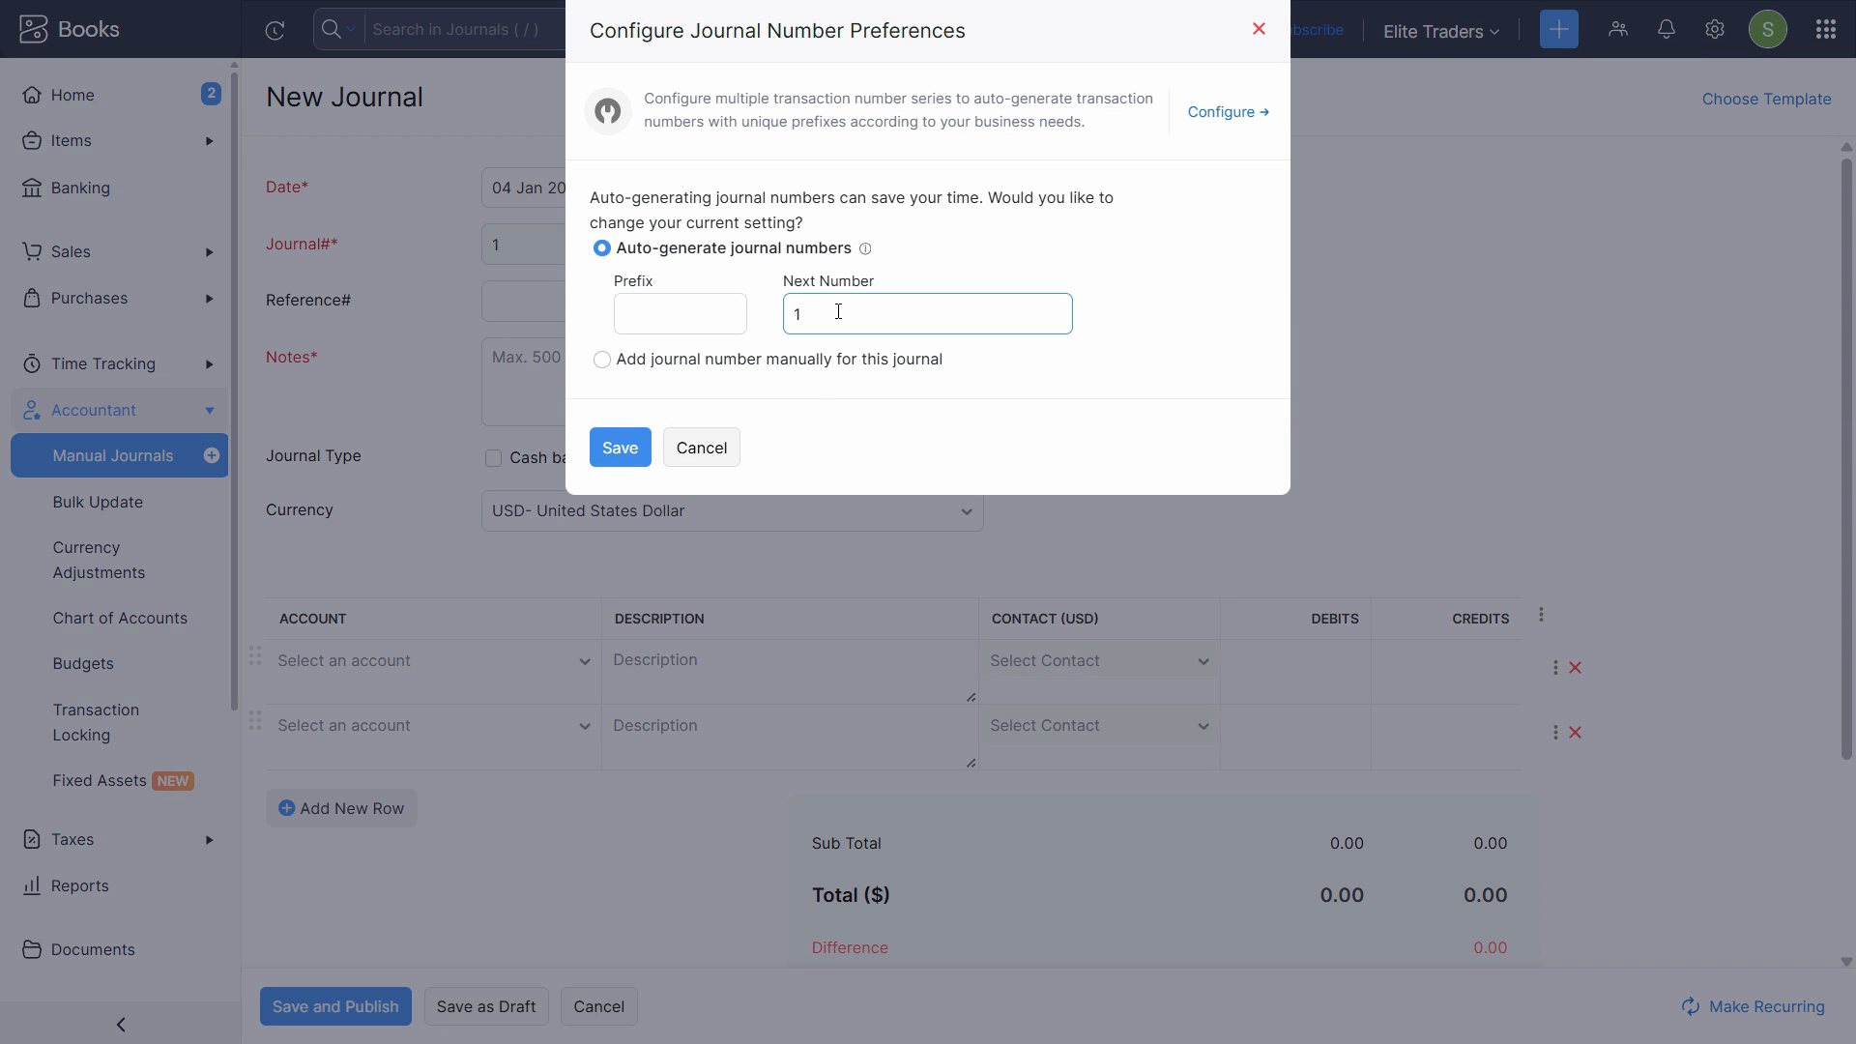
left_click_drag(838, 312, 741, 315)
type("10")
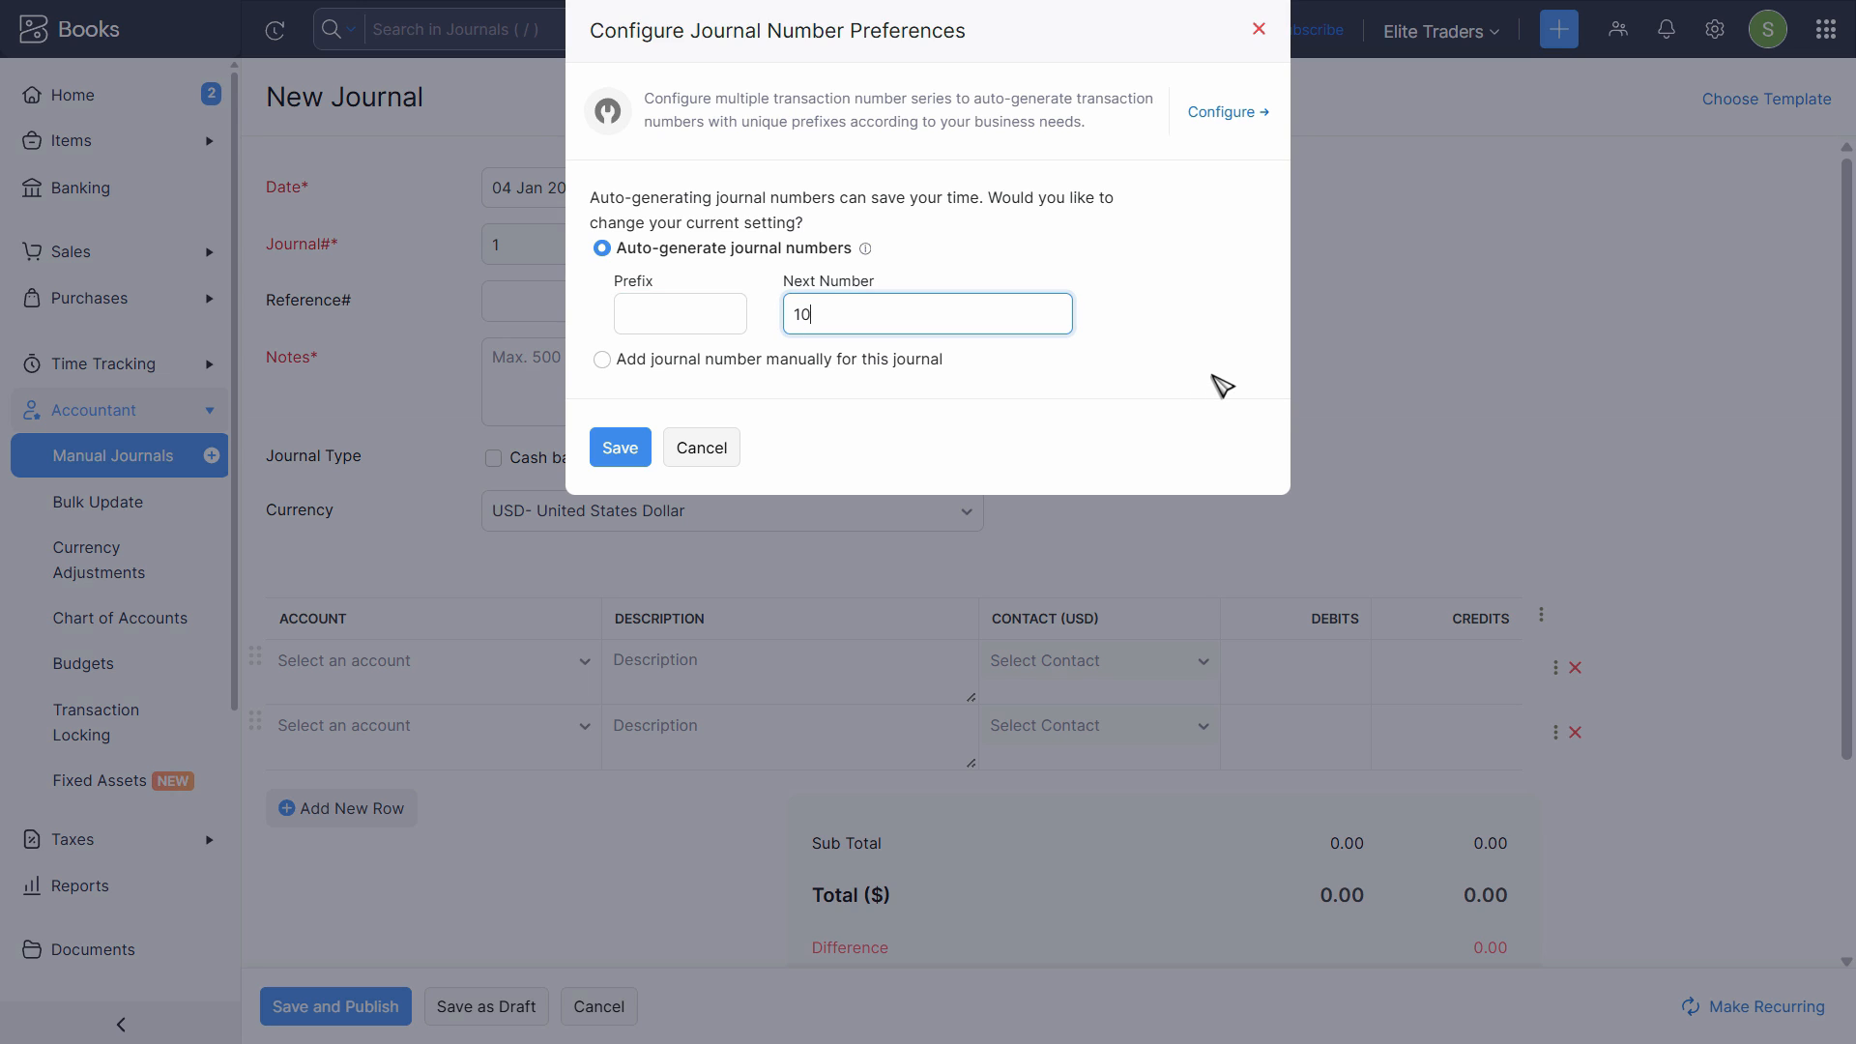
type("01")
left_click(620, 448)
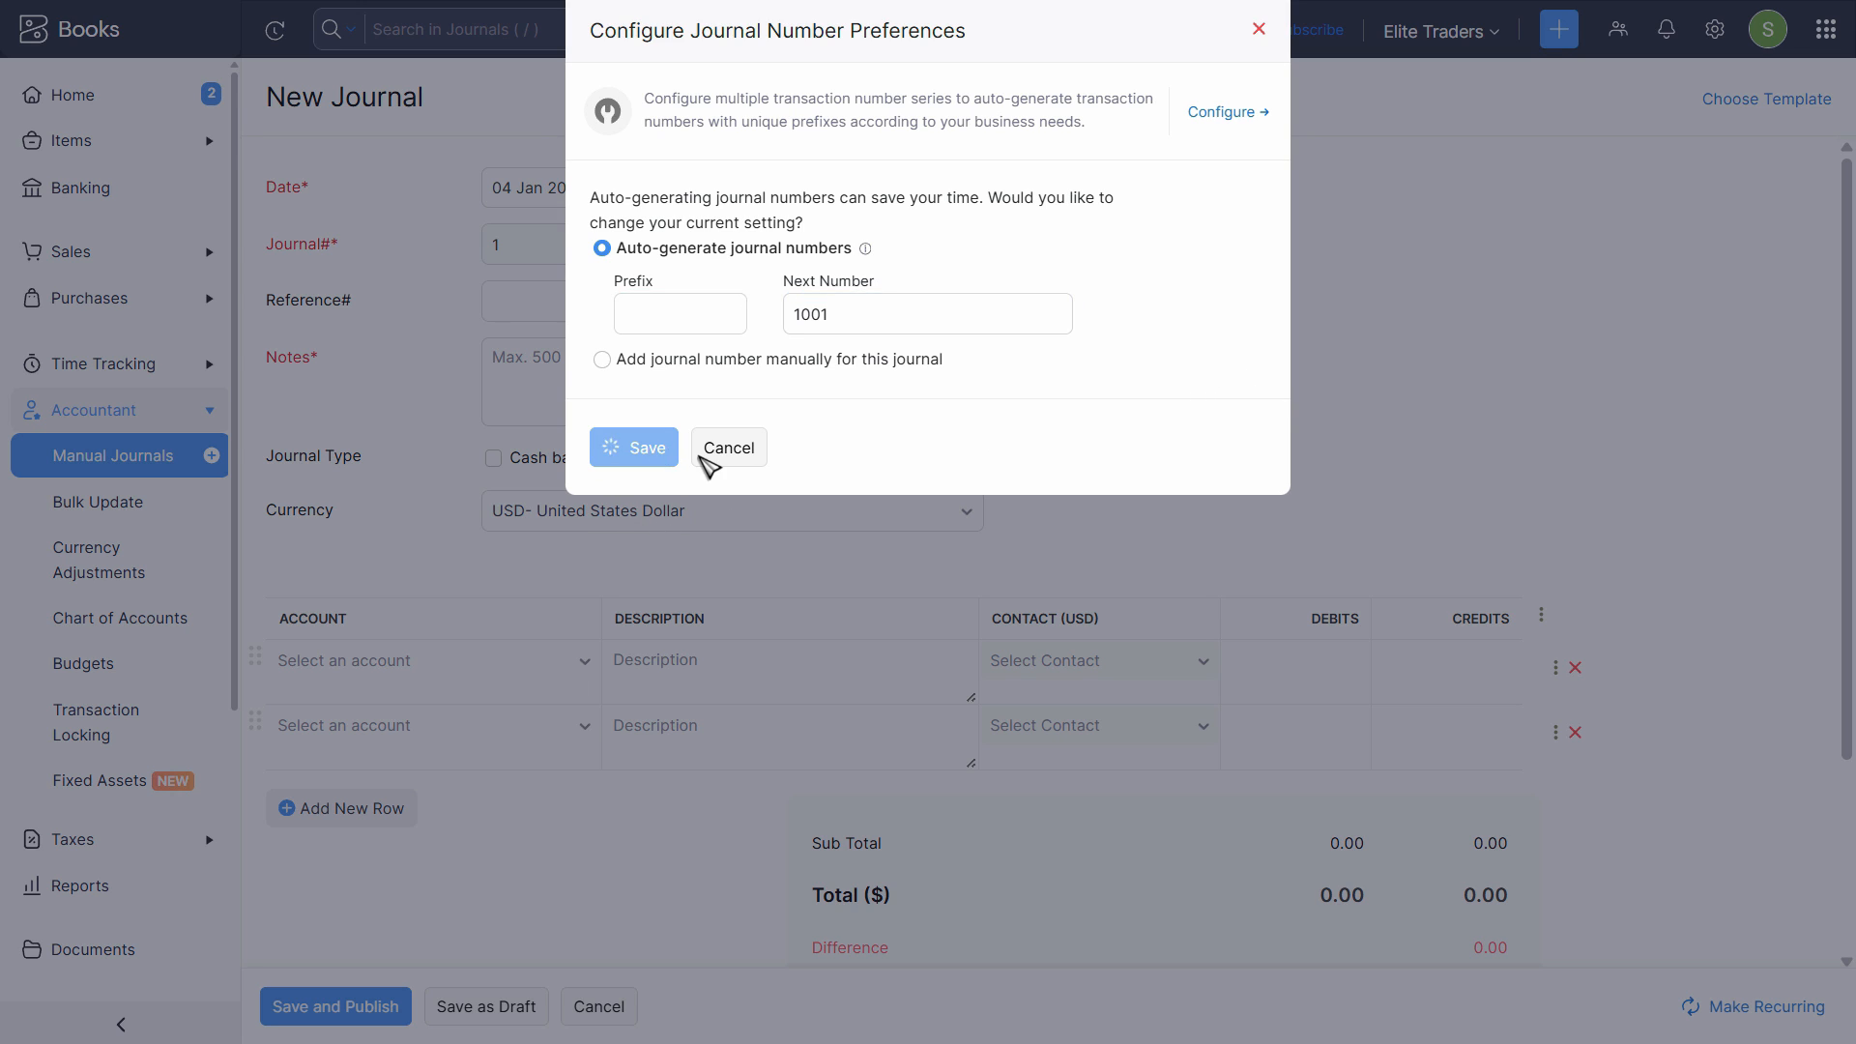
- Copy "Advance Rent Paid For 6 Months by Cash @ $1000 per Month" from the PDF into the journal notes and mark it as cash based
left_click(512, 310)
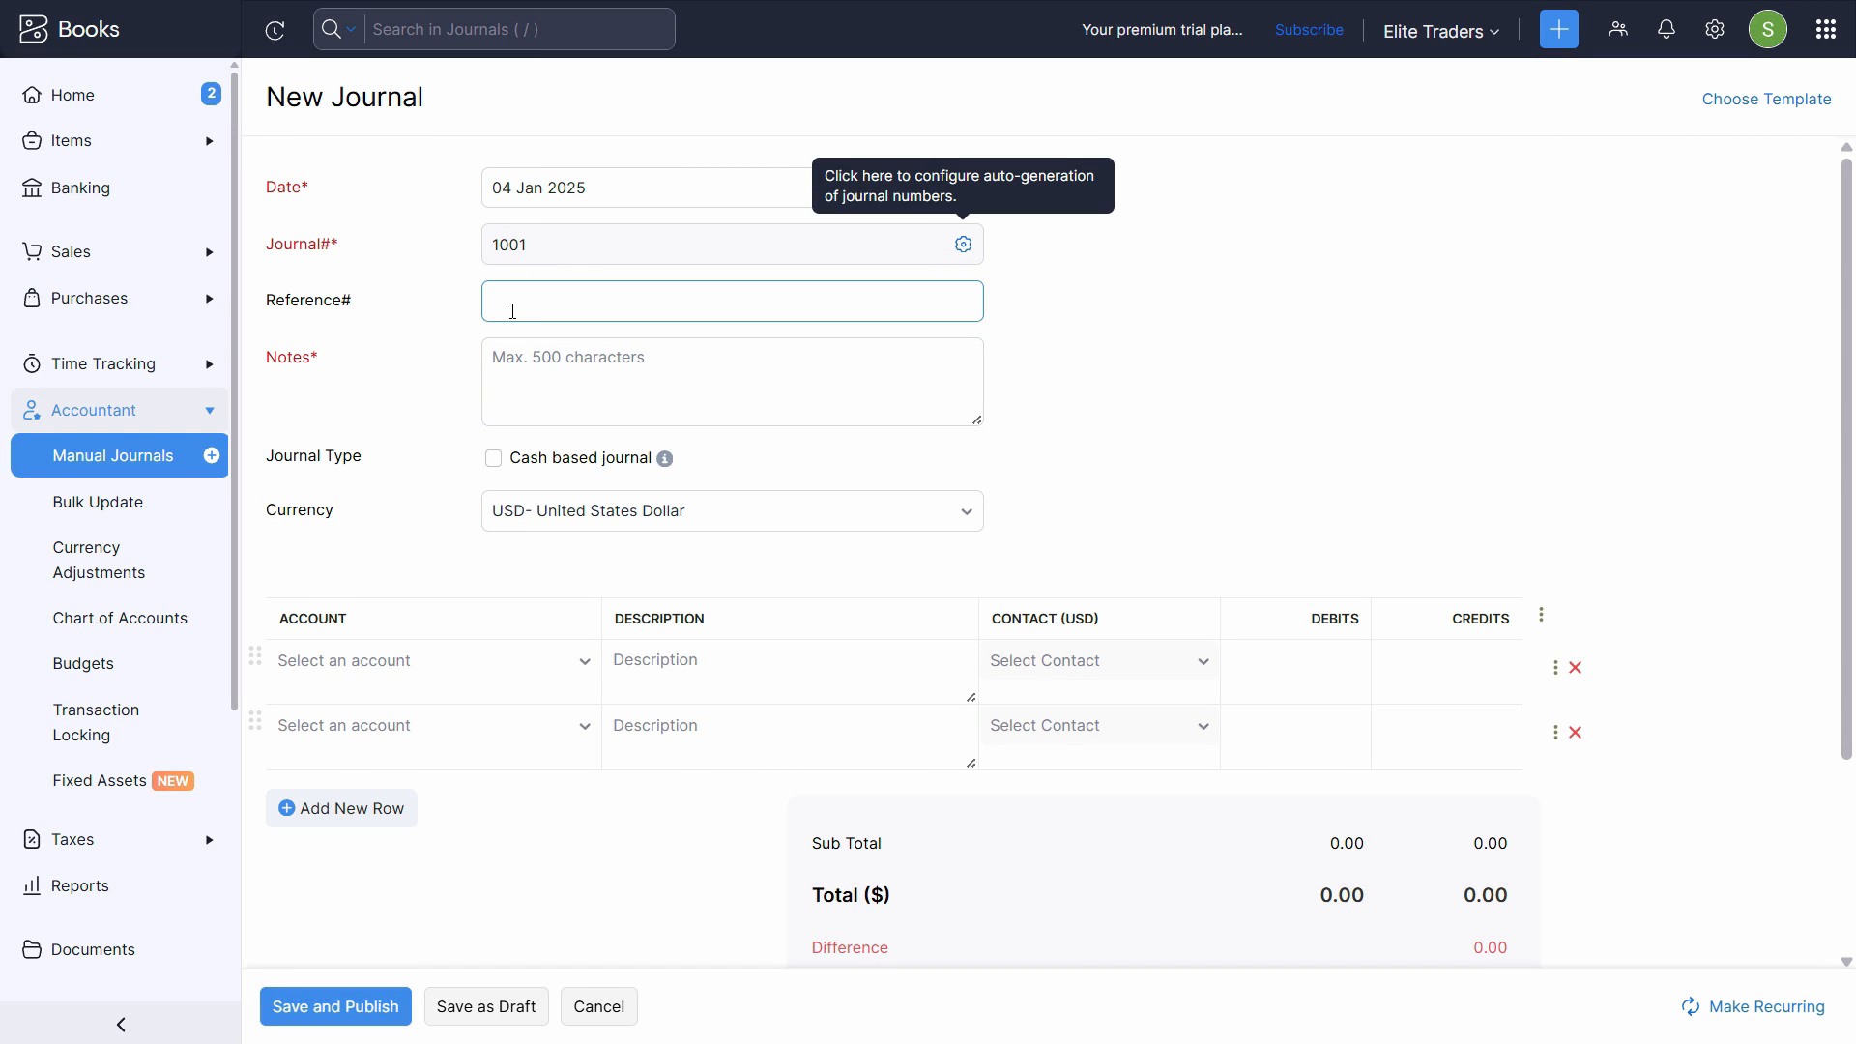
left_click(529, 314)
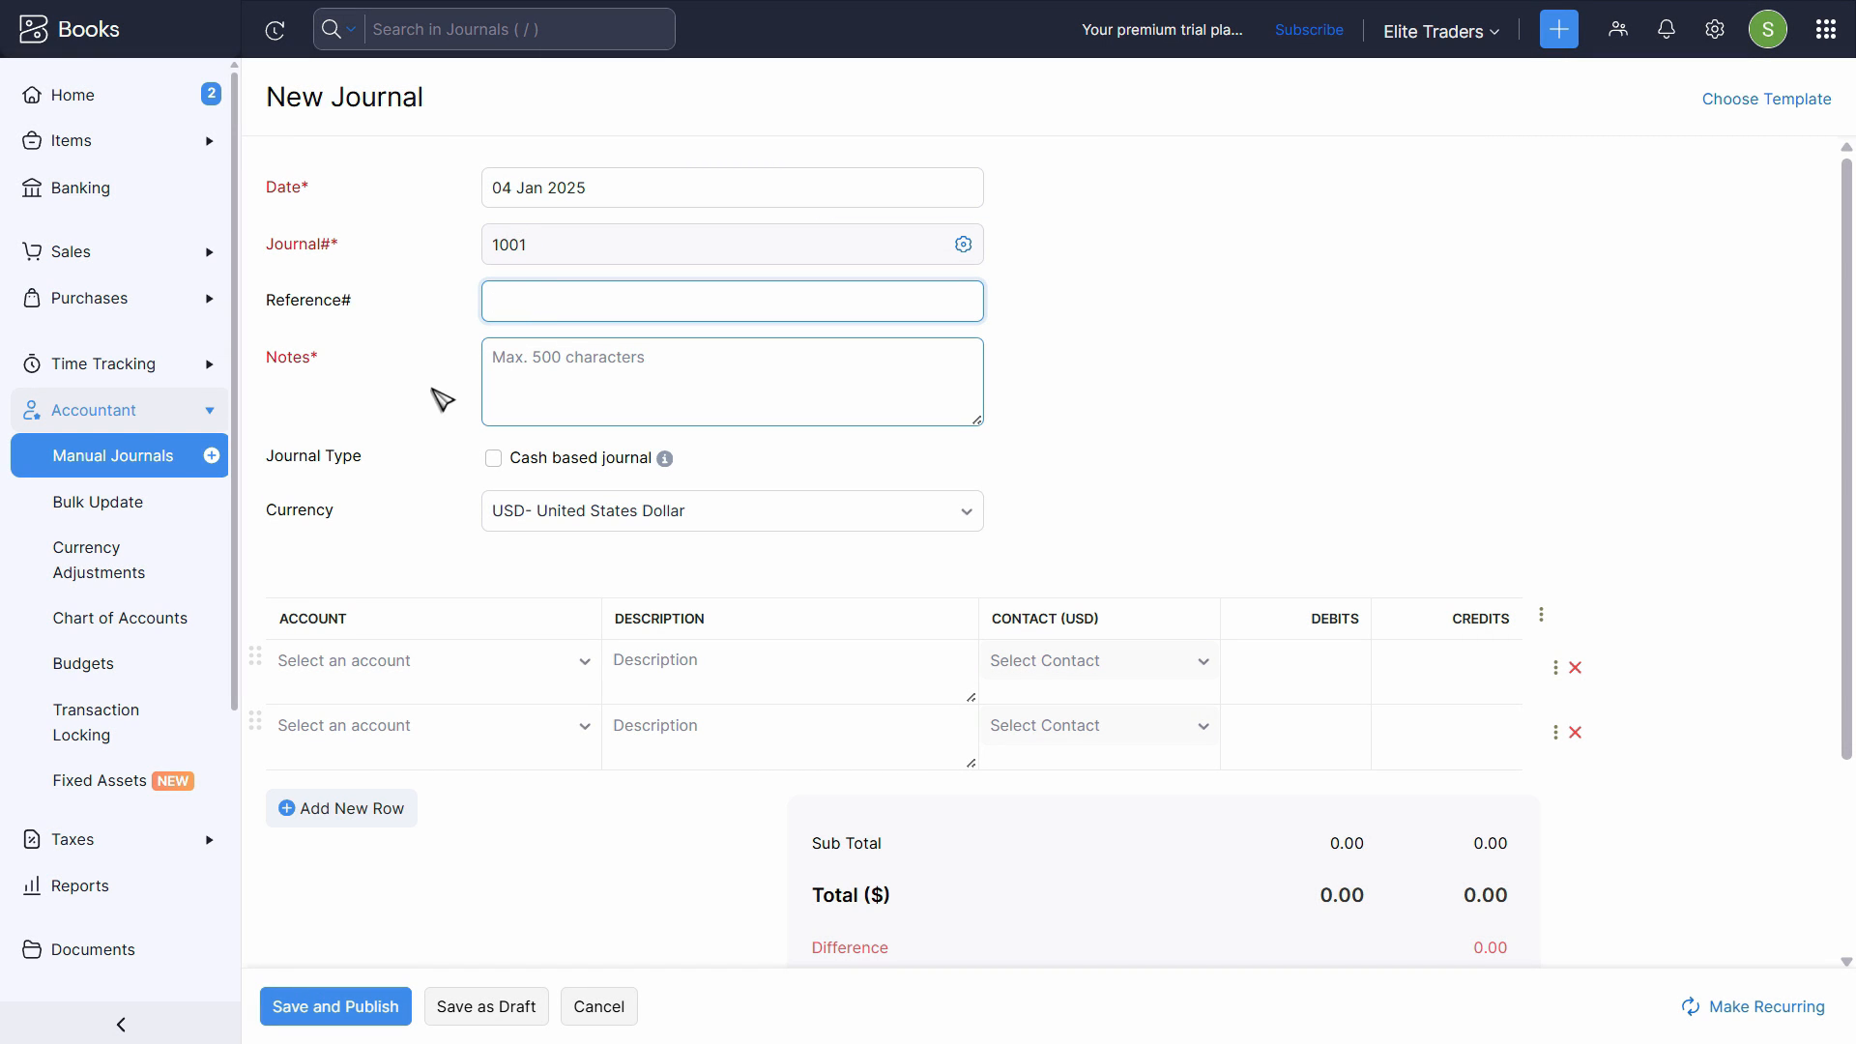
left_click(575, 384)
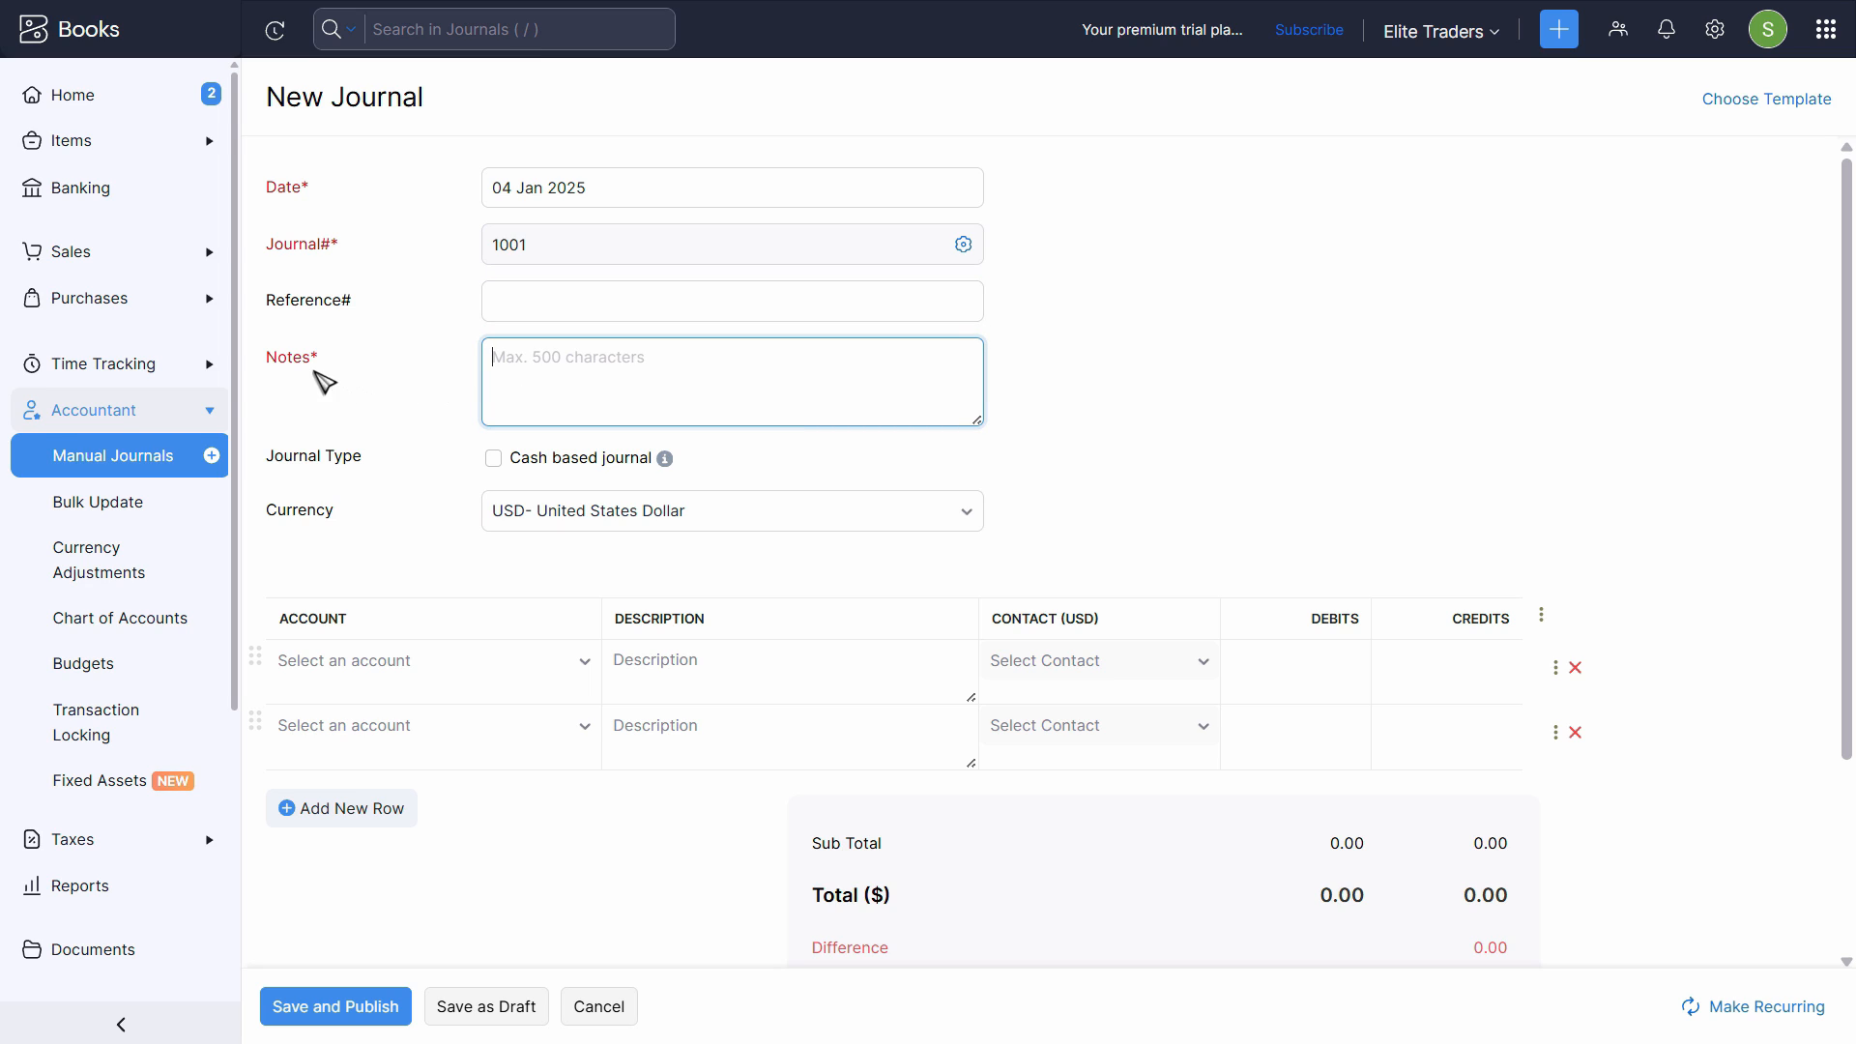
key("alt+Tab")
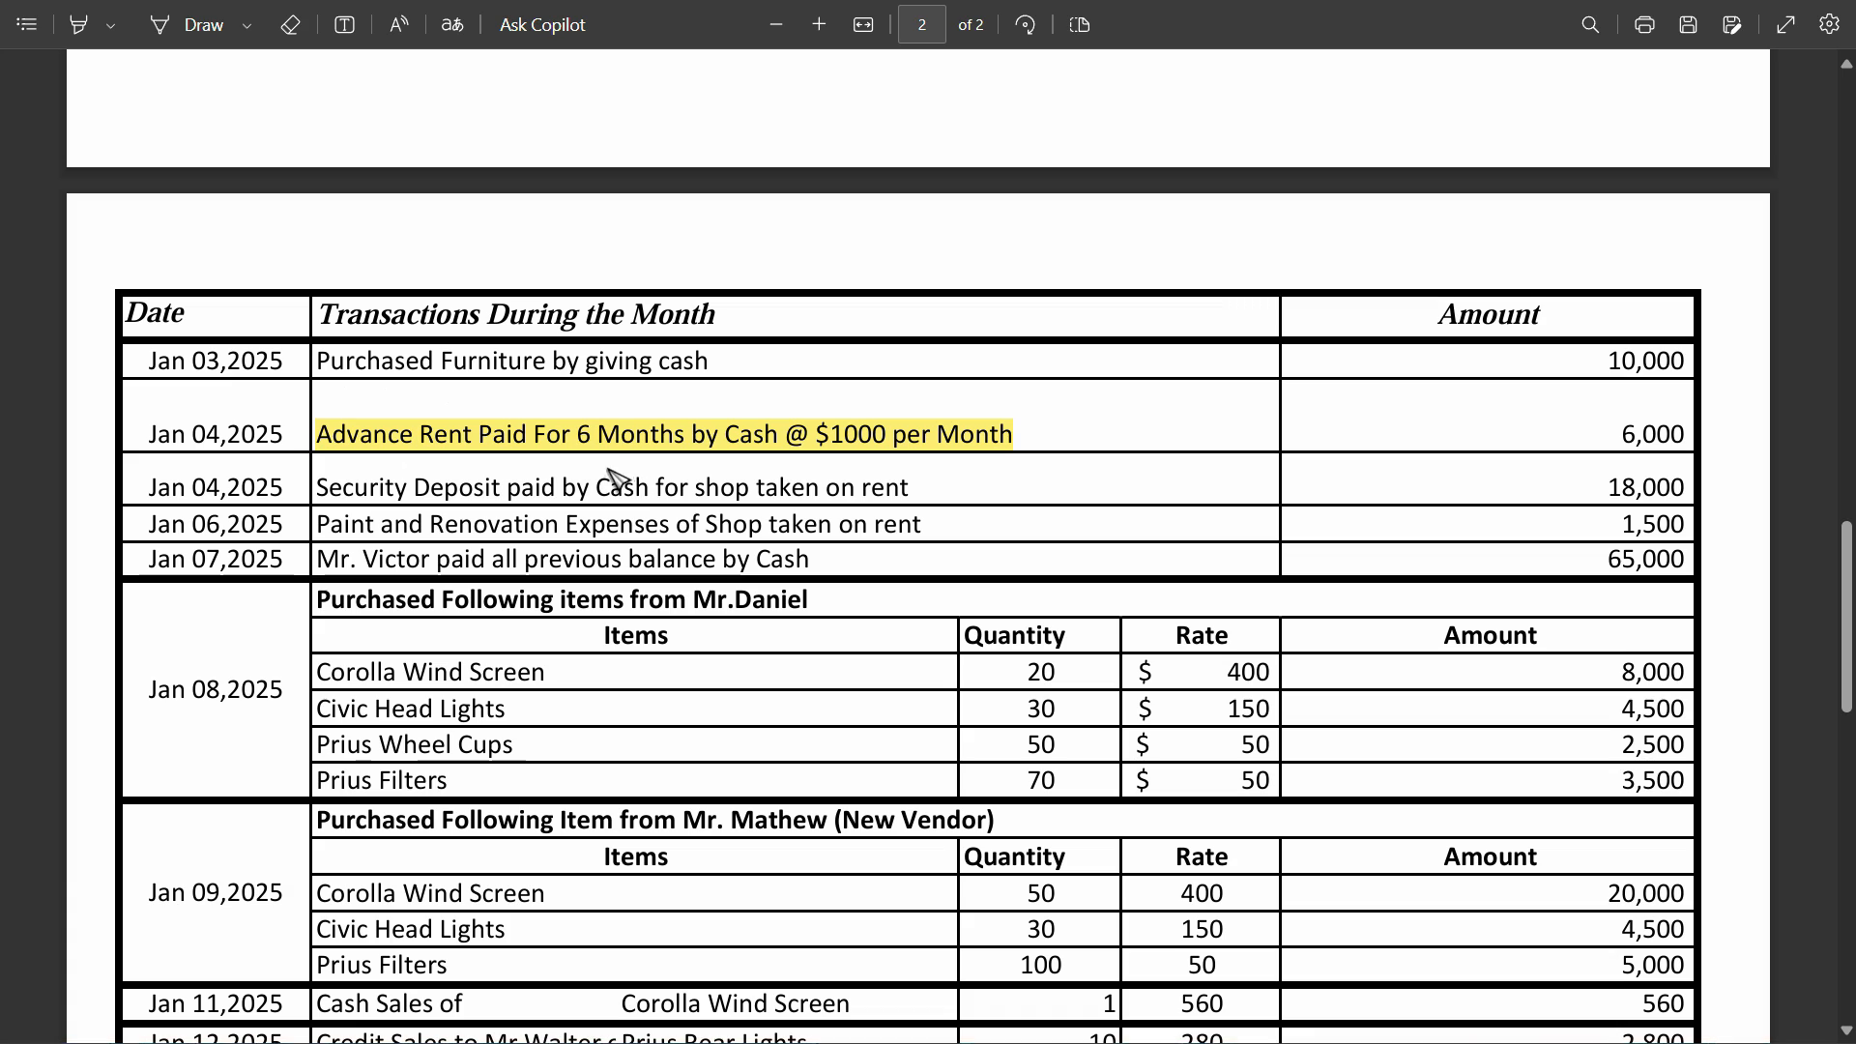
left_click_drag(1000, 435, 493, 435)
key("ctrl+c")
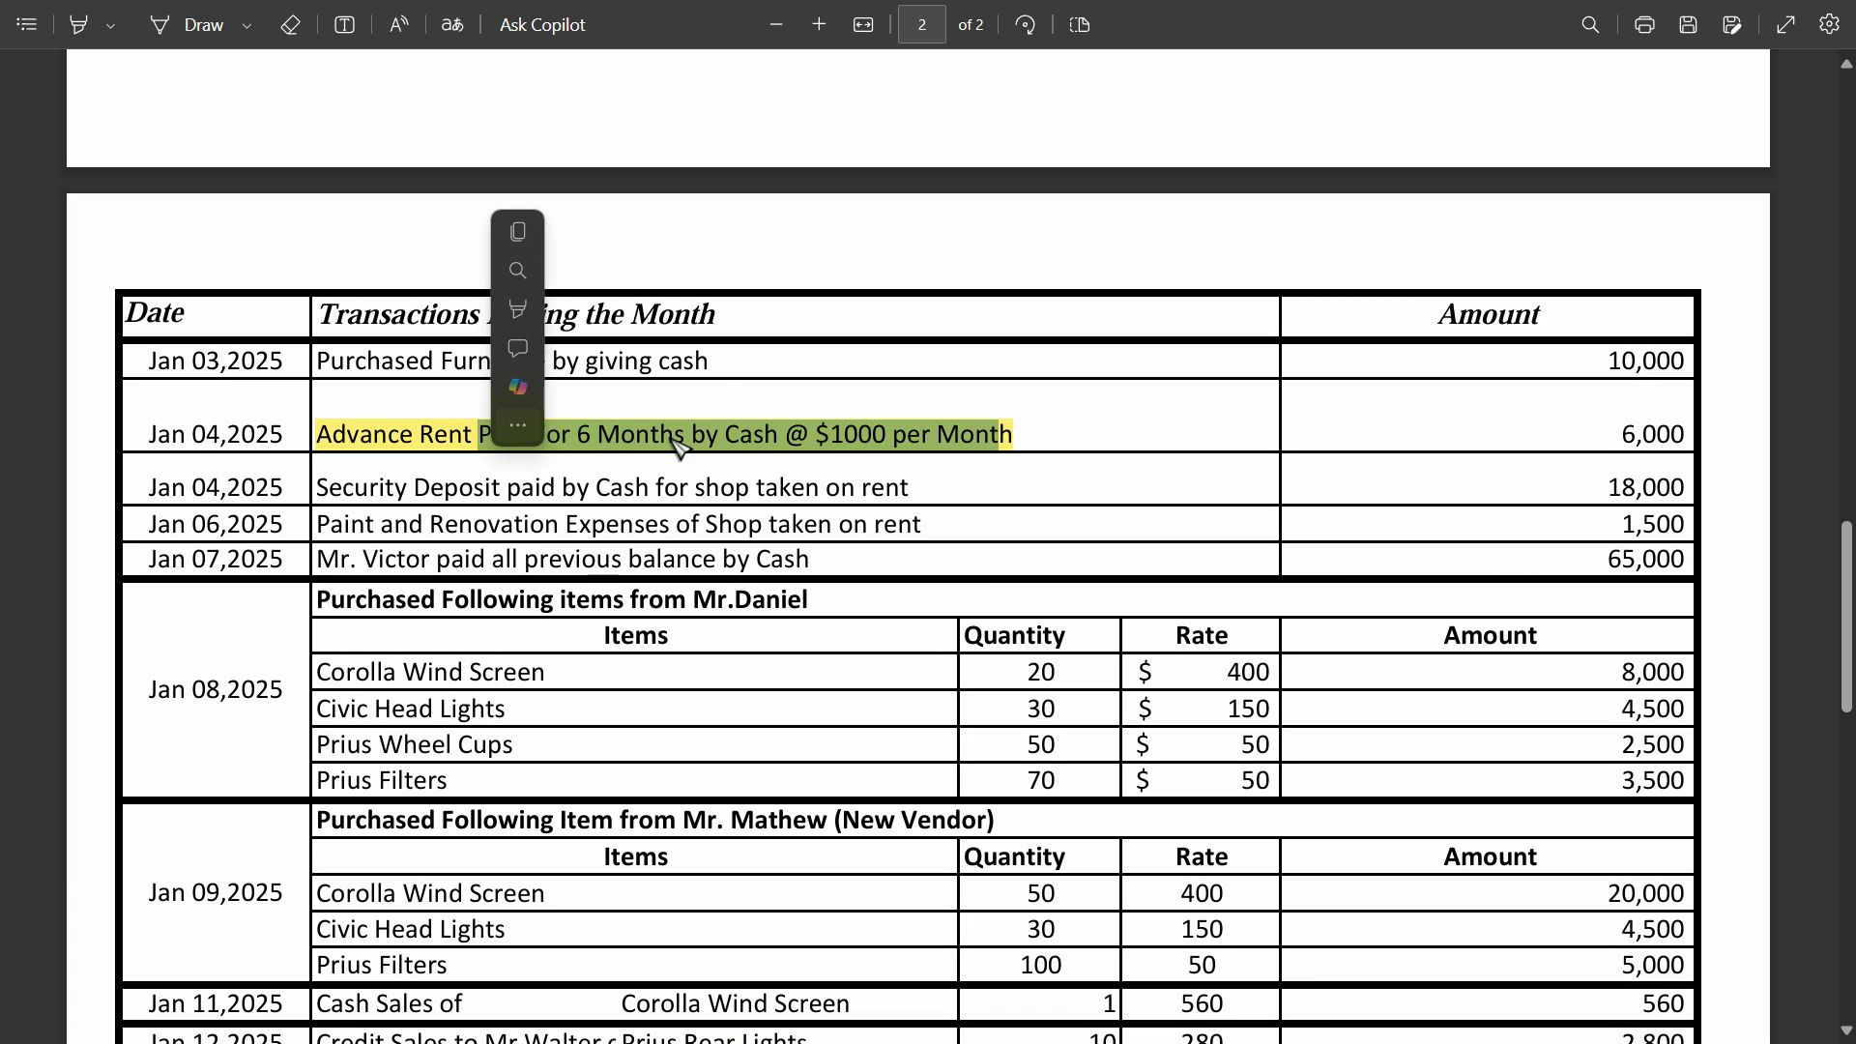
left_click(945, 433)
key("alt+Tab")
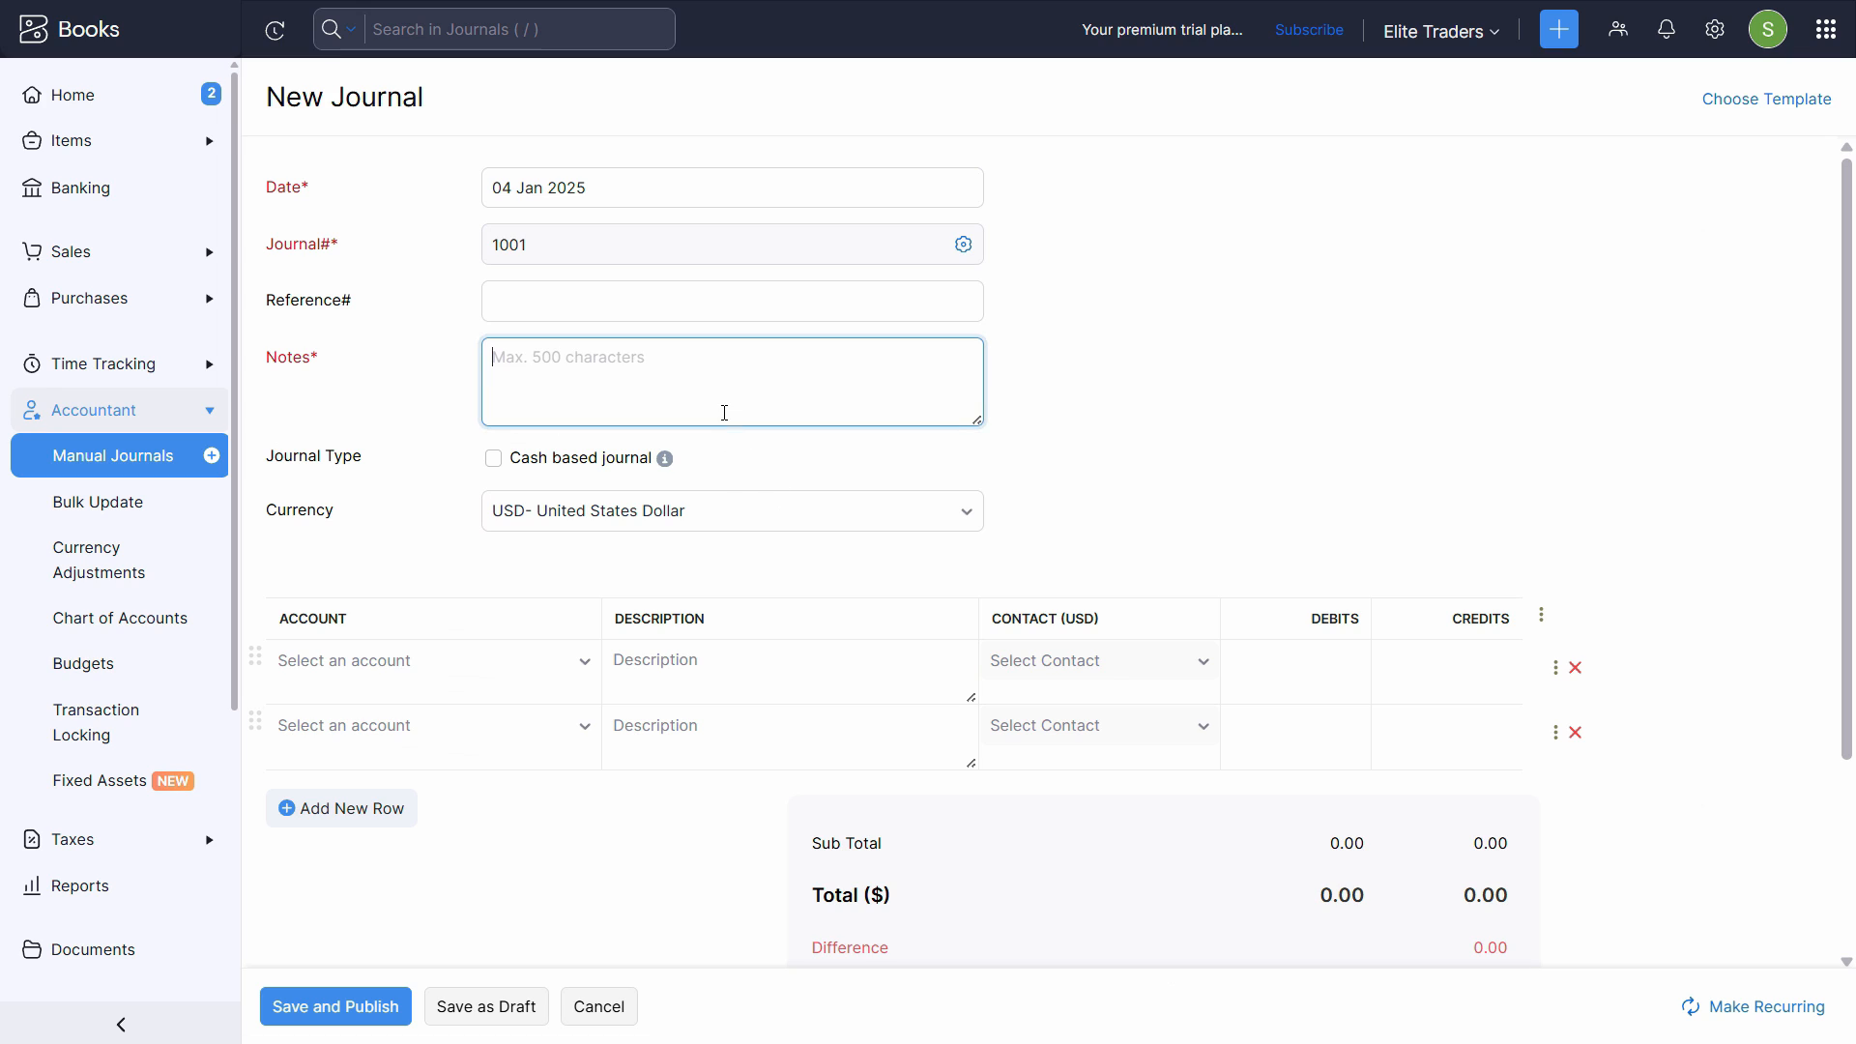
key("ctrl+v")
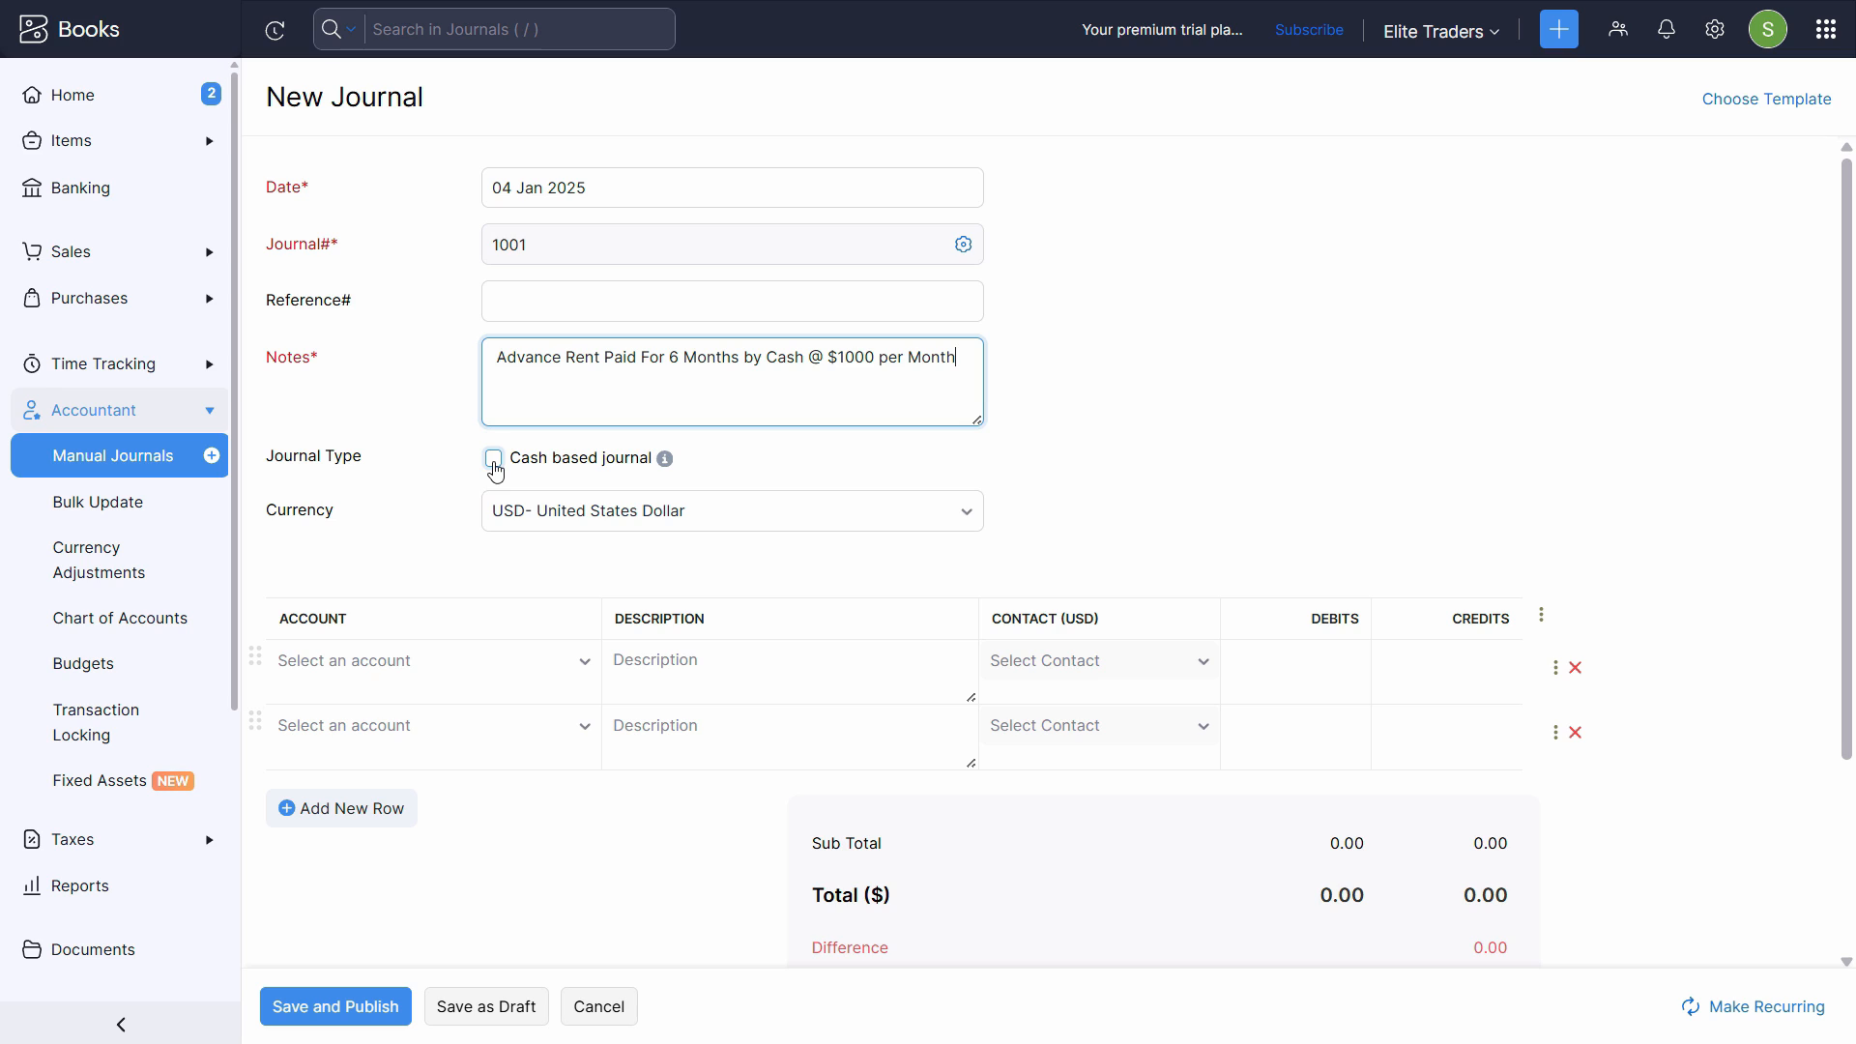
left_click(495, 460)
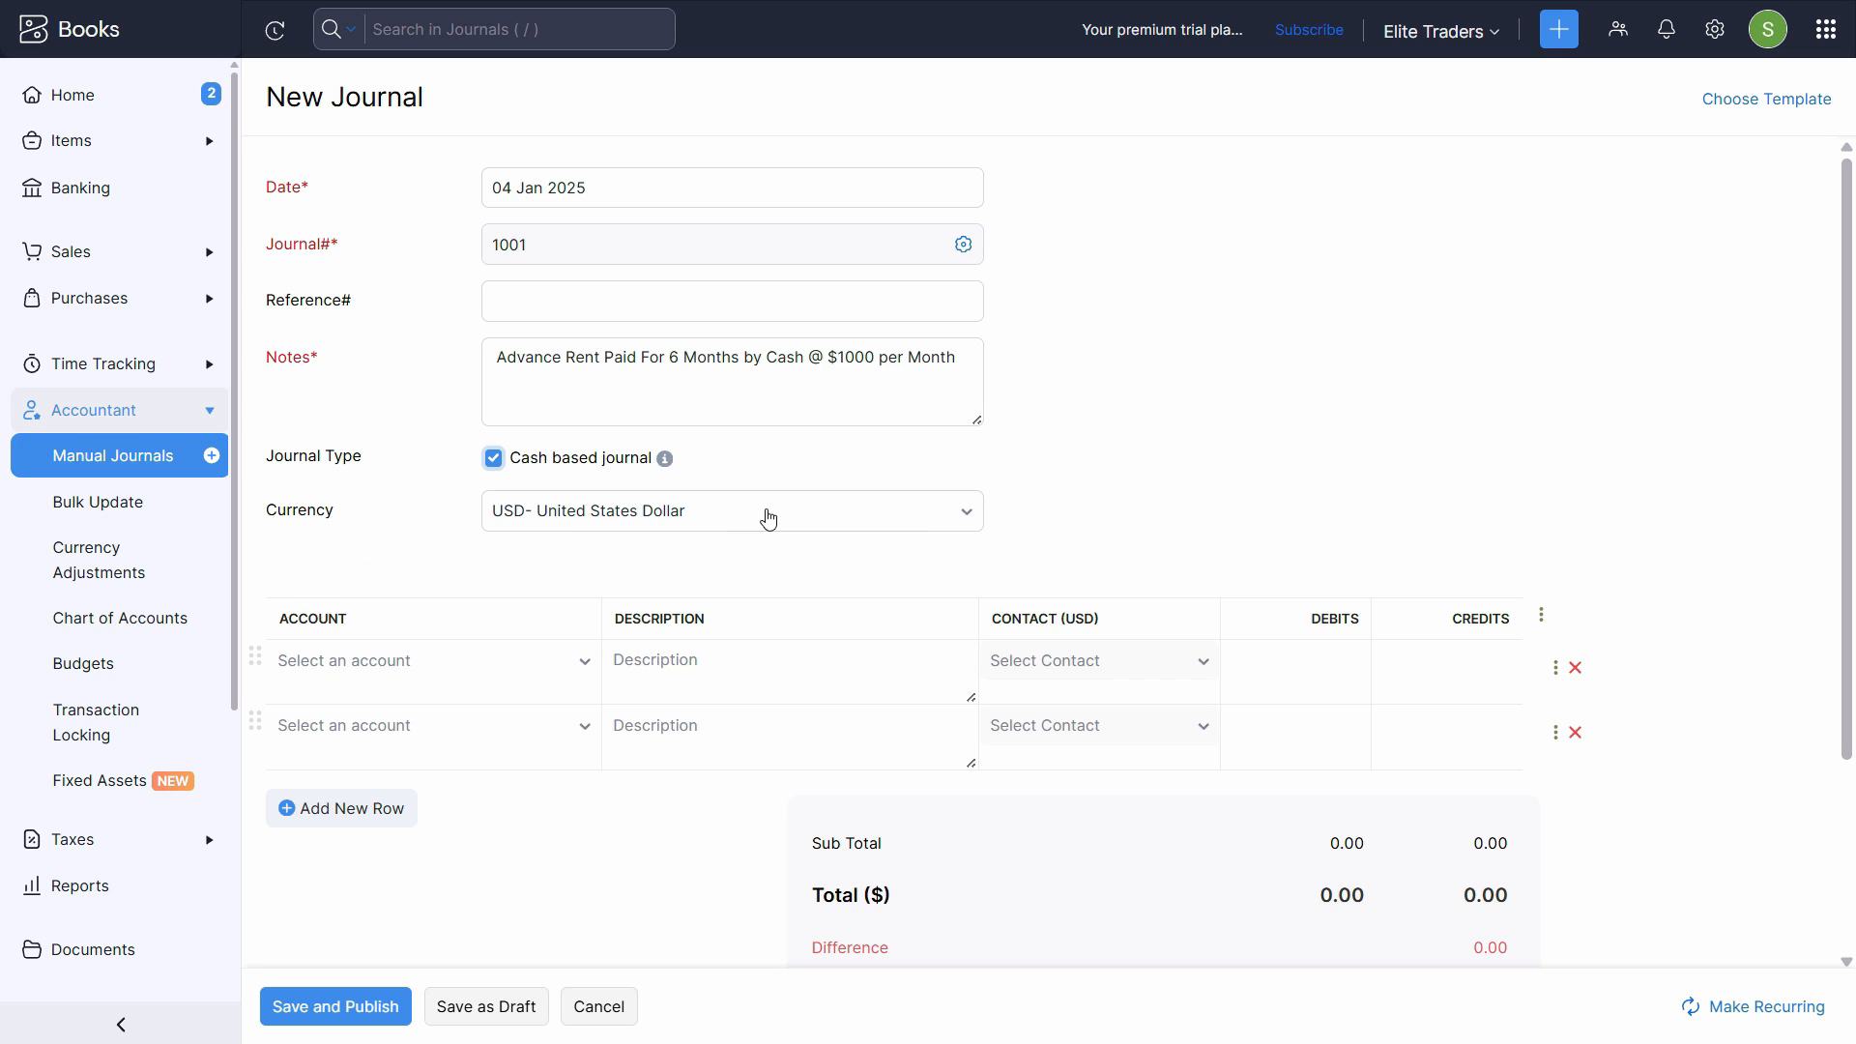
- Choose Prepaid Expenses as the account for the first journal line
scroll(664, 551, "down", 2)
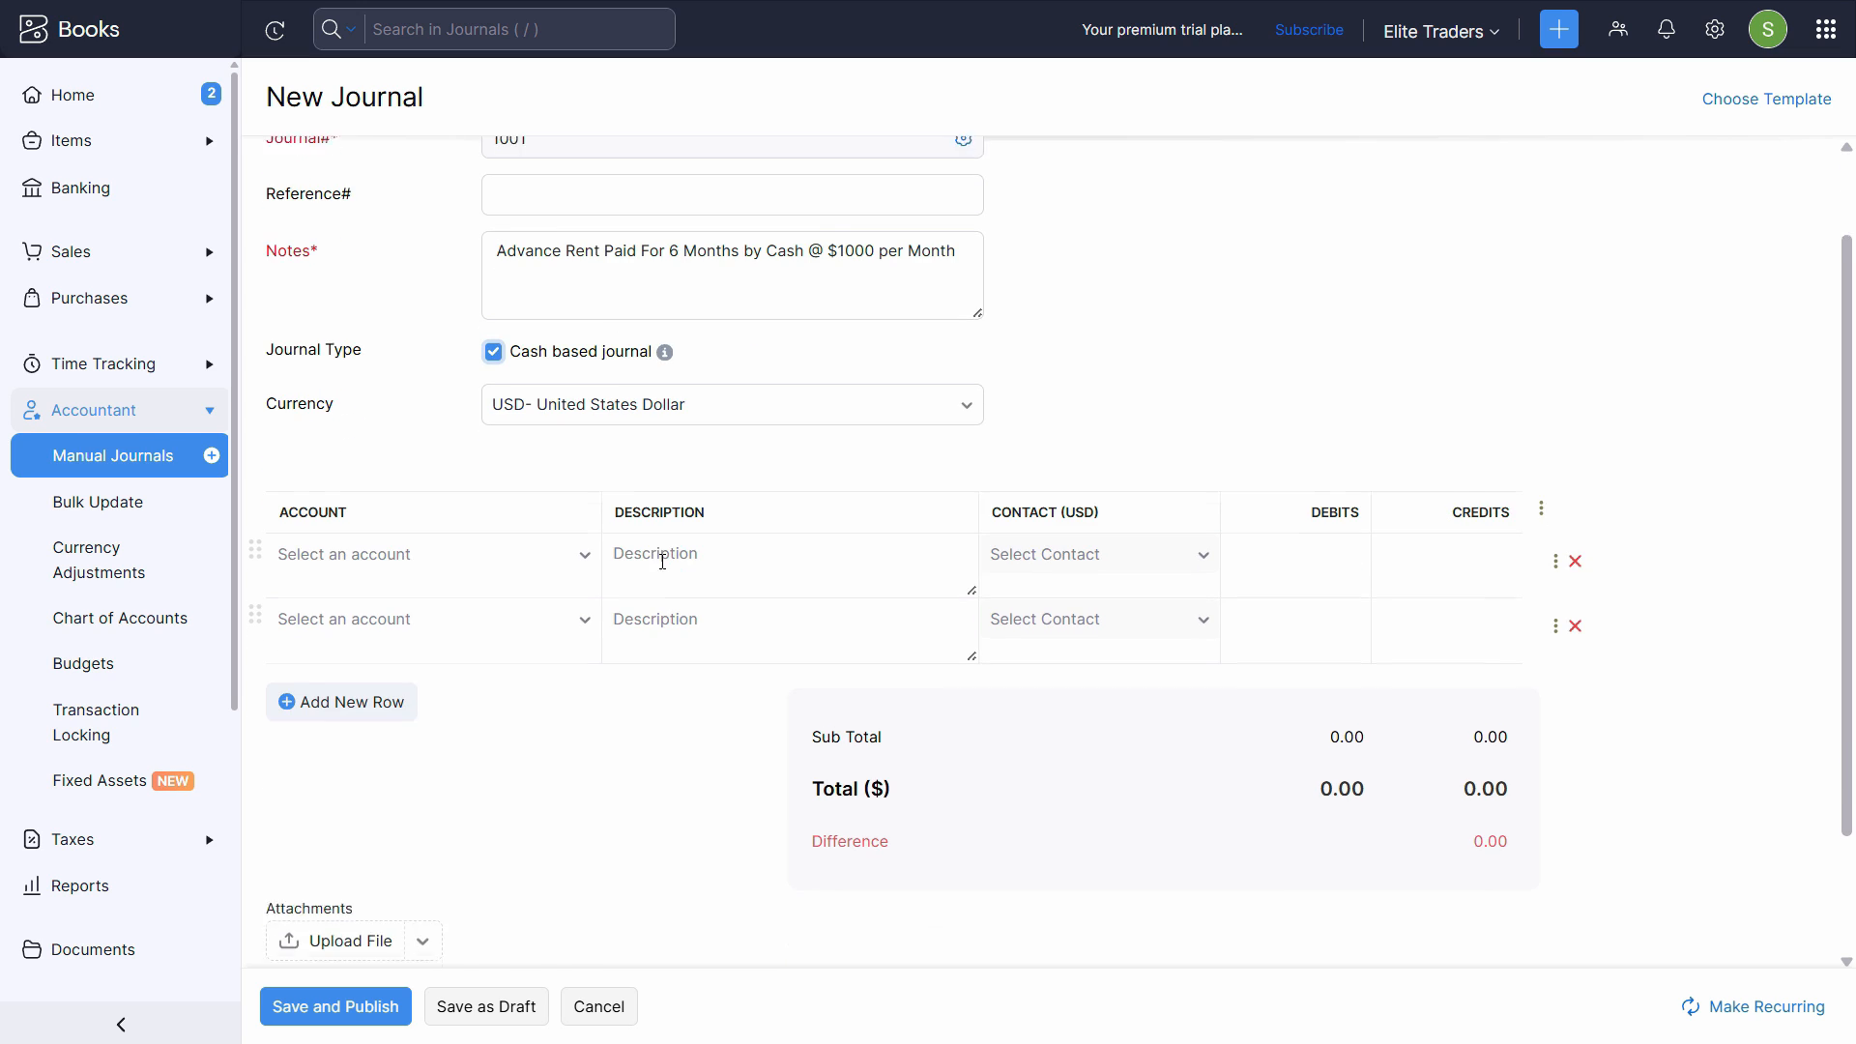
left_click(434, 543)
left_click(432, 544)
left_click(427, 543)
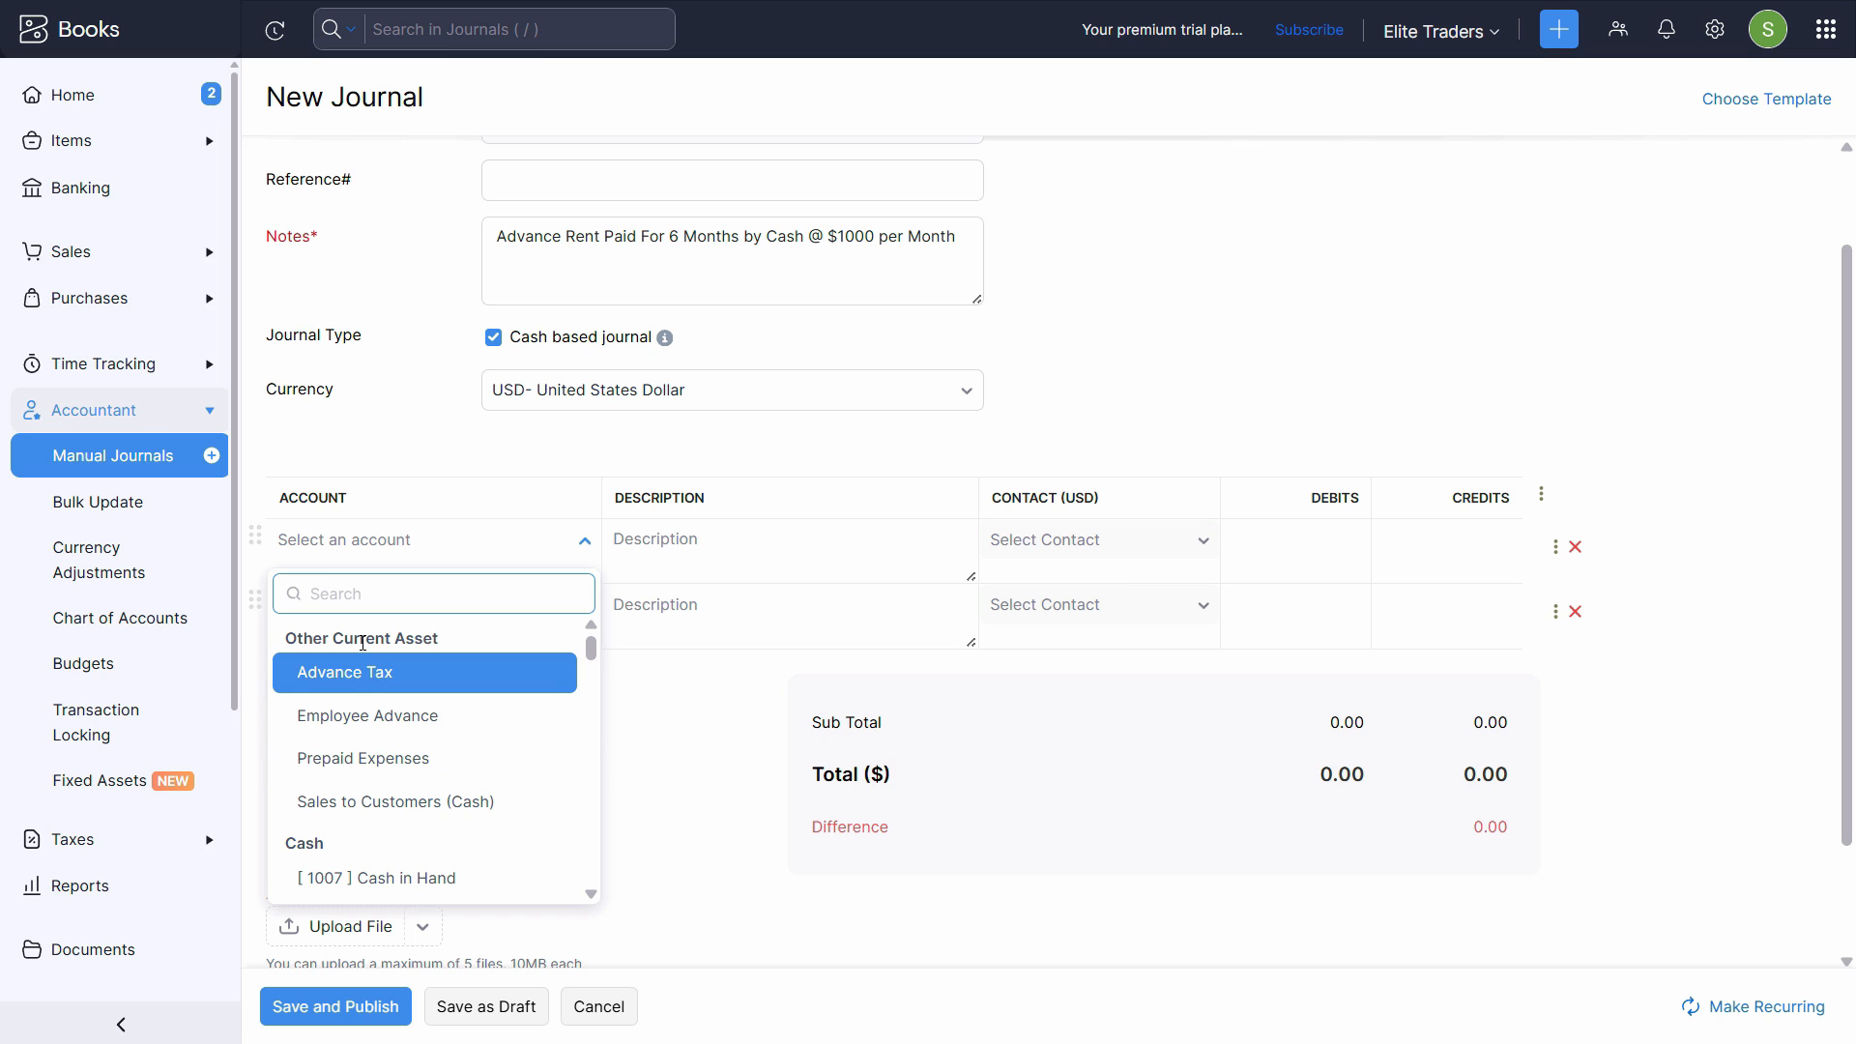
left_click(406, 760)
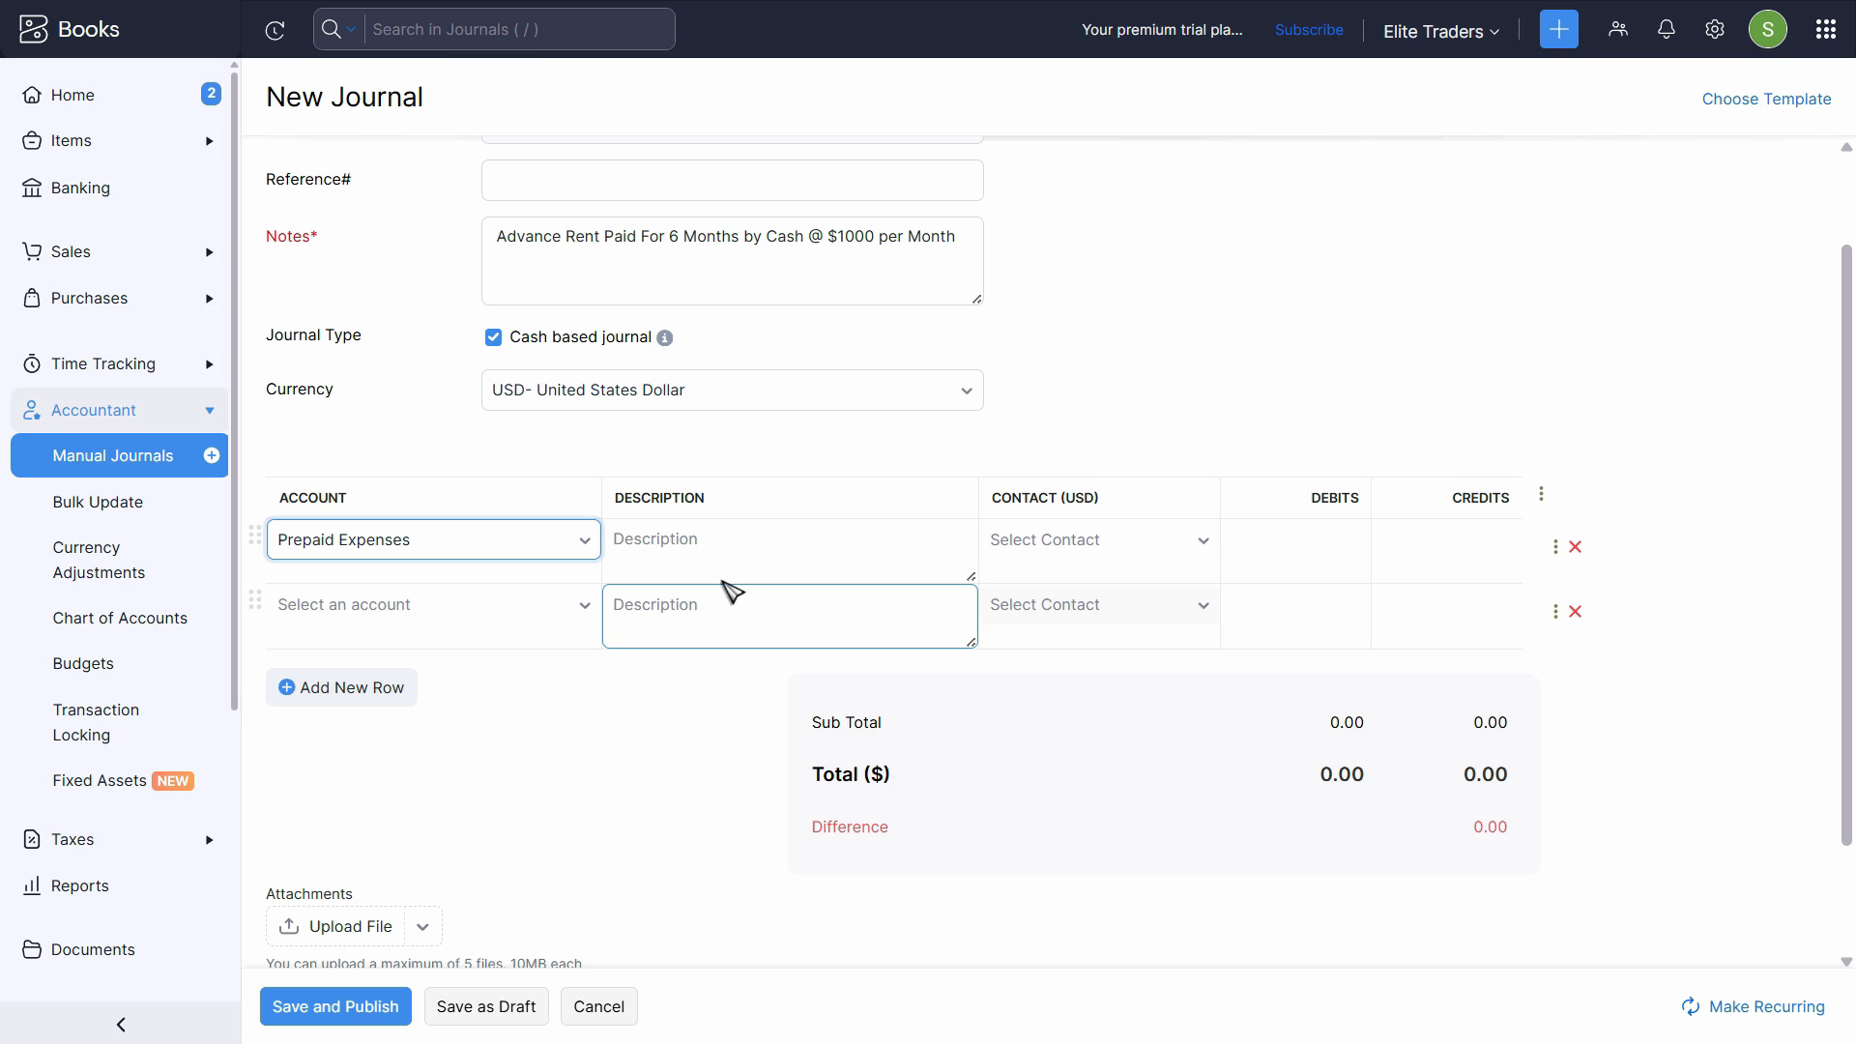
- Paste the advance rent text "Advance Rent Paid For 6 Months by Cash @ $1000 per Month" as the first line's description
left_click(733, 542)
key("alt+Tab")
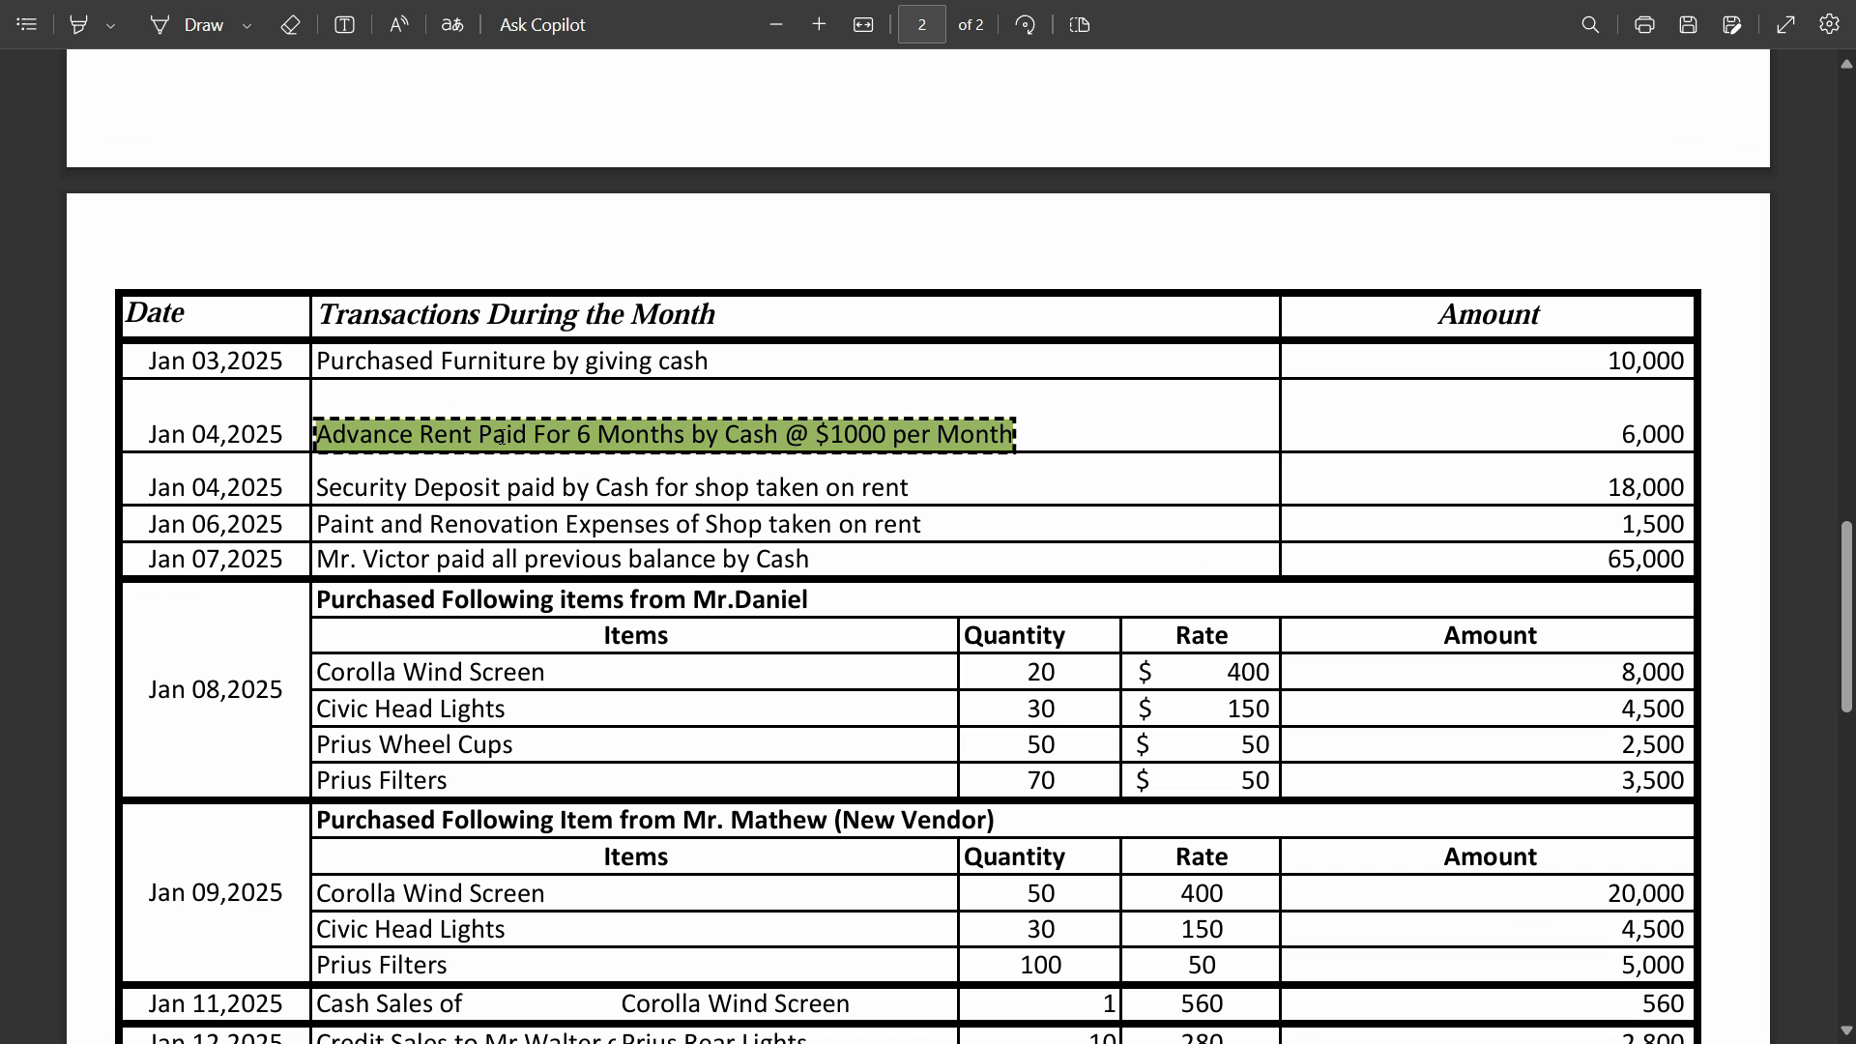
key("alt+Tab")
type("Advance Rent Paid For 6 Months by Cash @ $1000 per Month")
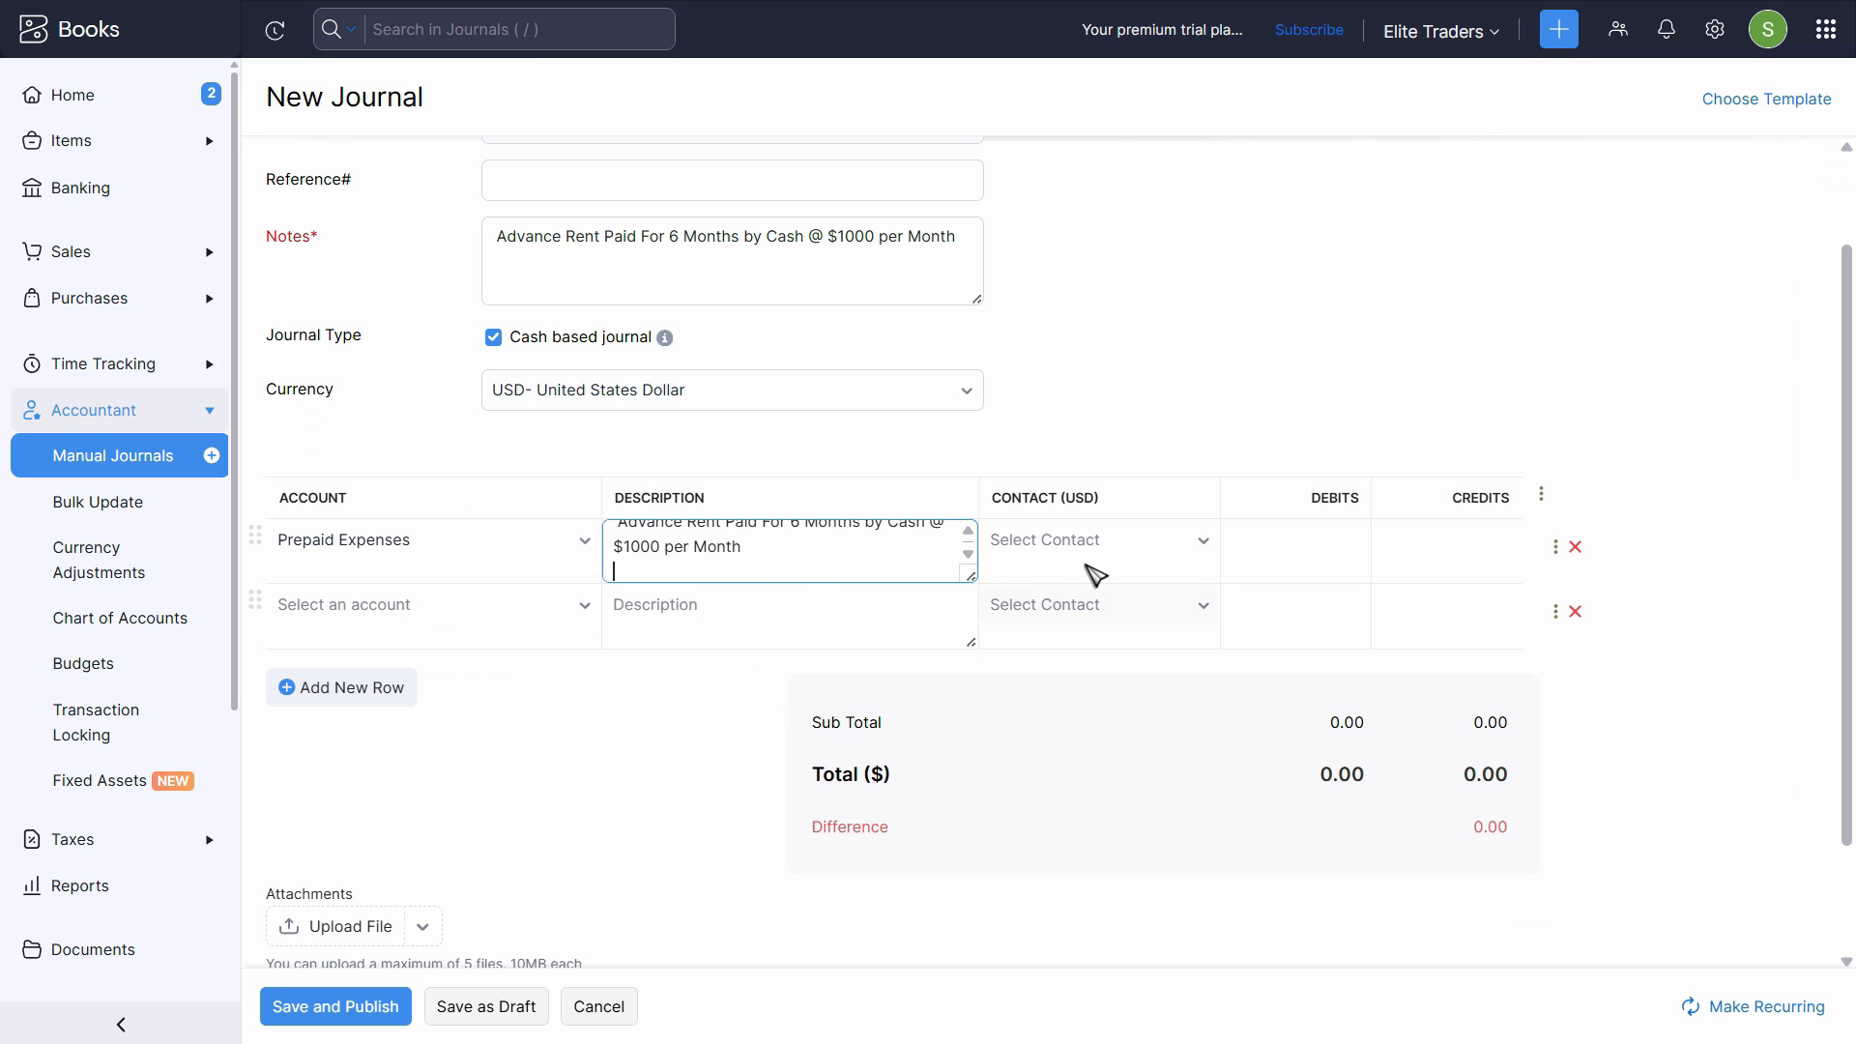
left_click(1070, 570)
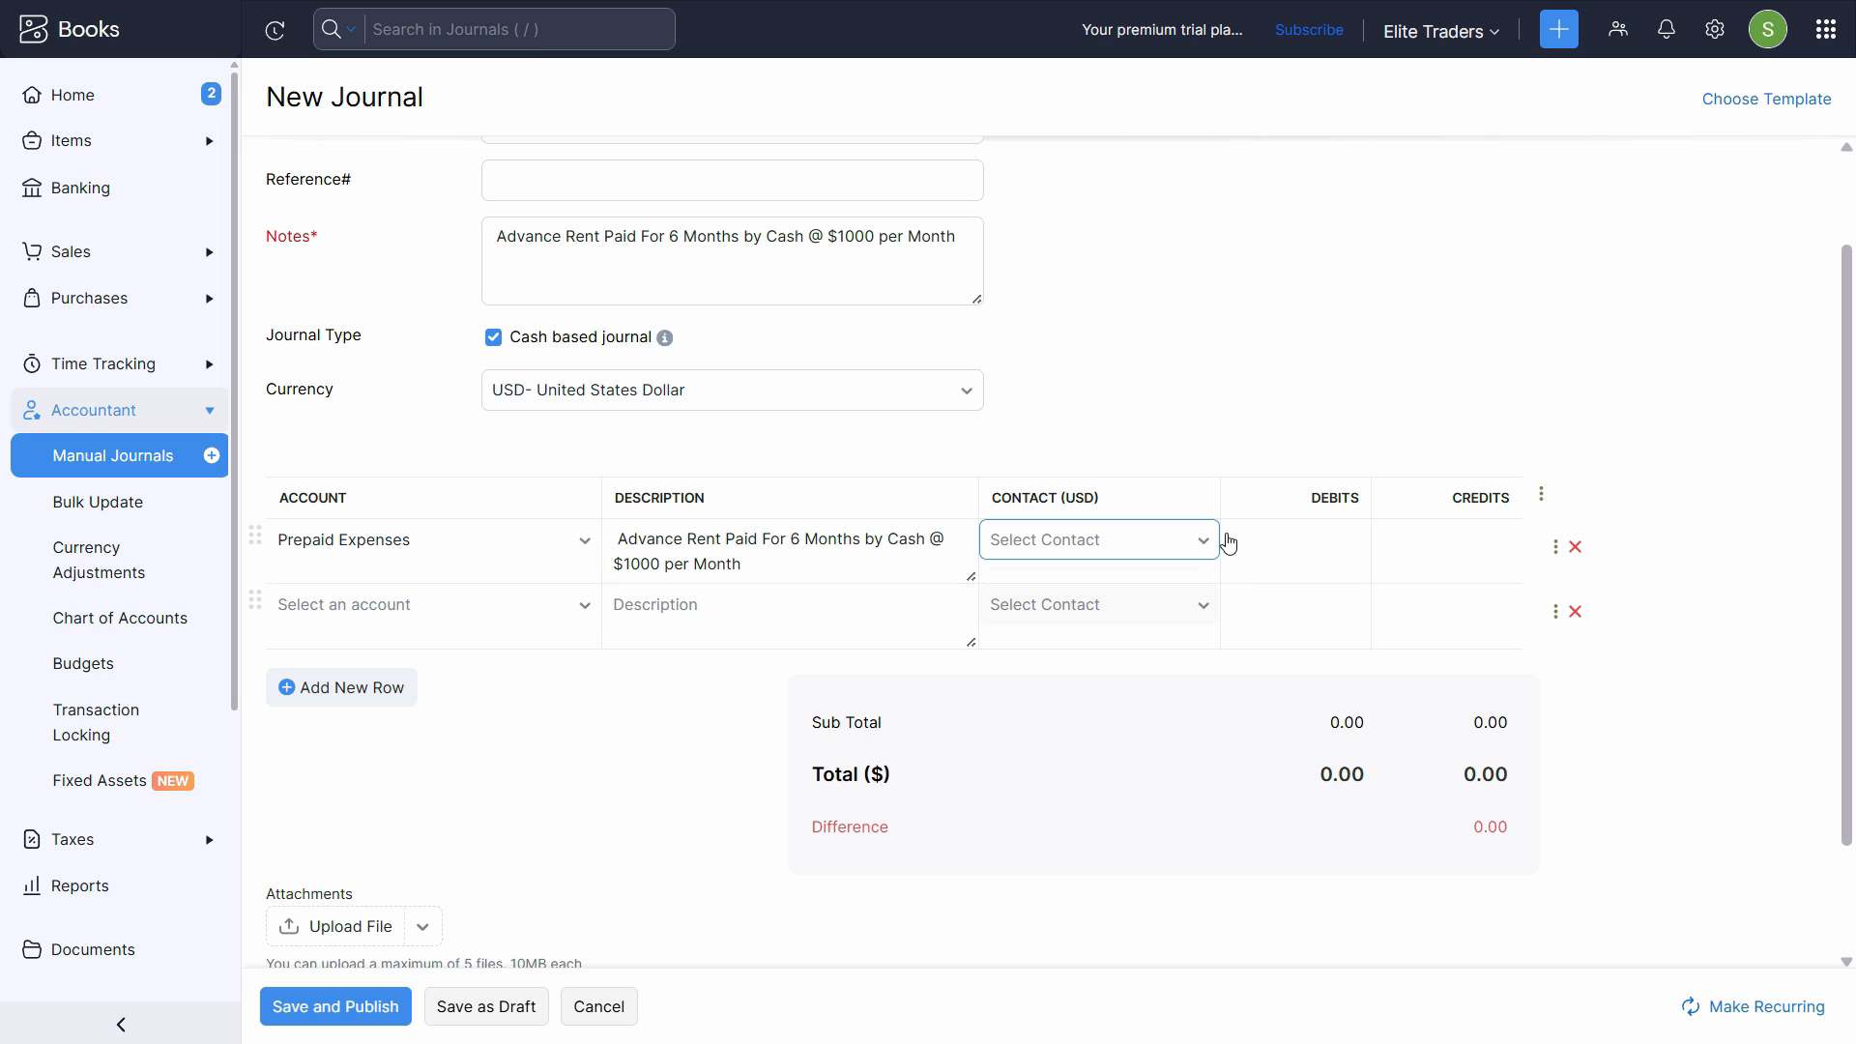
- Check the rent amount in the PDF and enter 6000 as the debit on the Prepaid Expenses line
left_click(1326, 543)
key("alt+Tab")
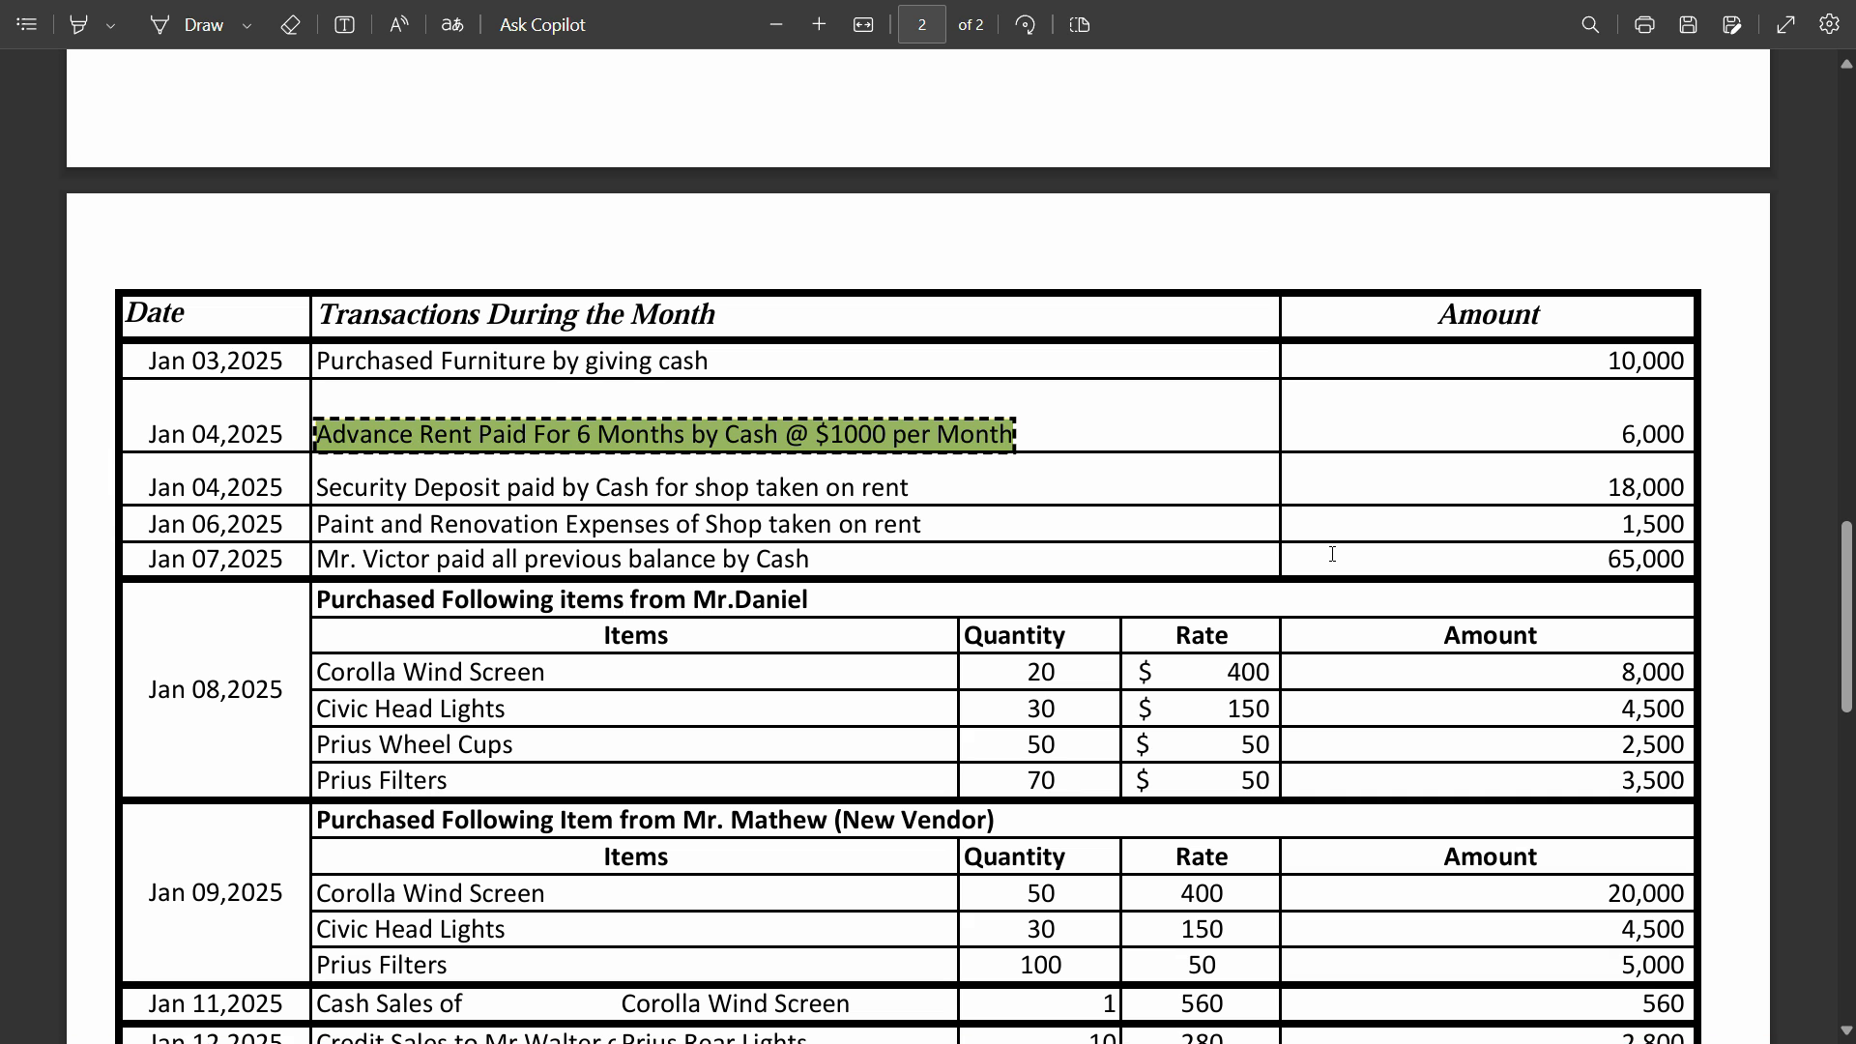
key("alt+Tab")
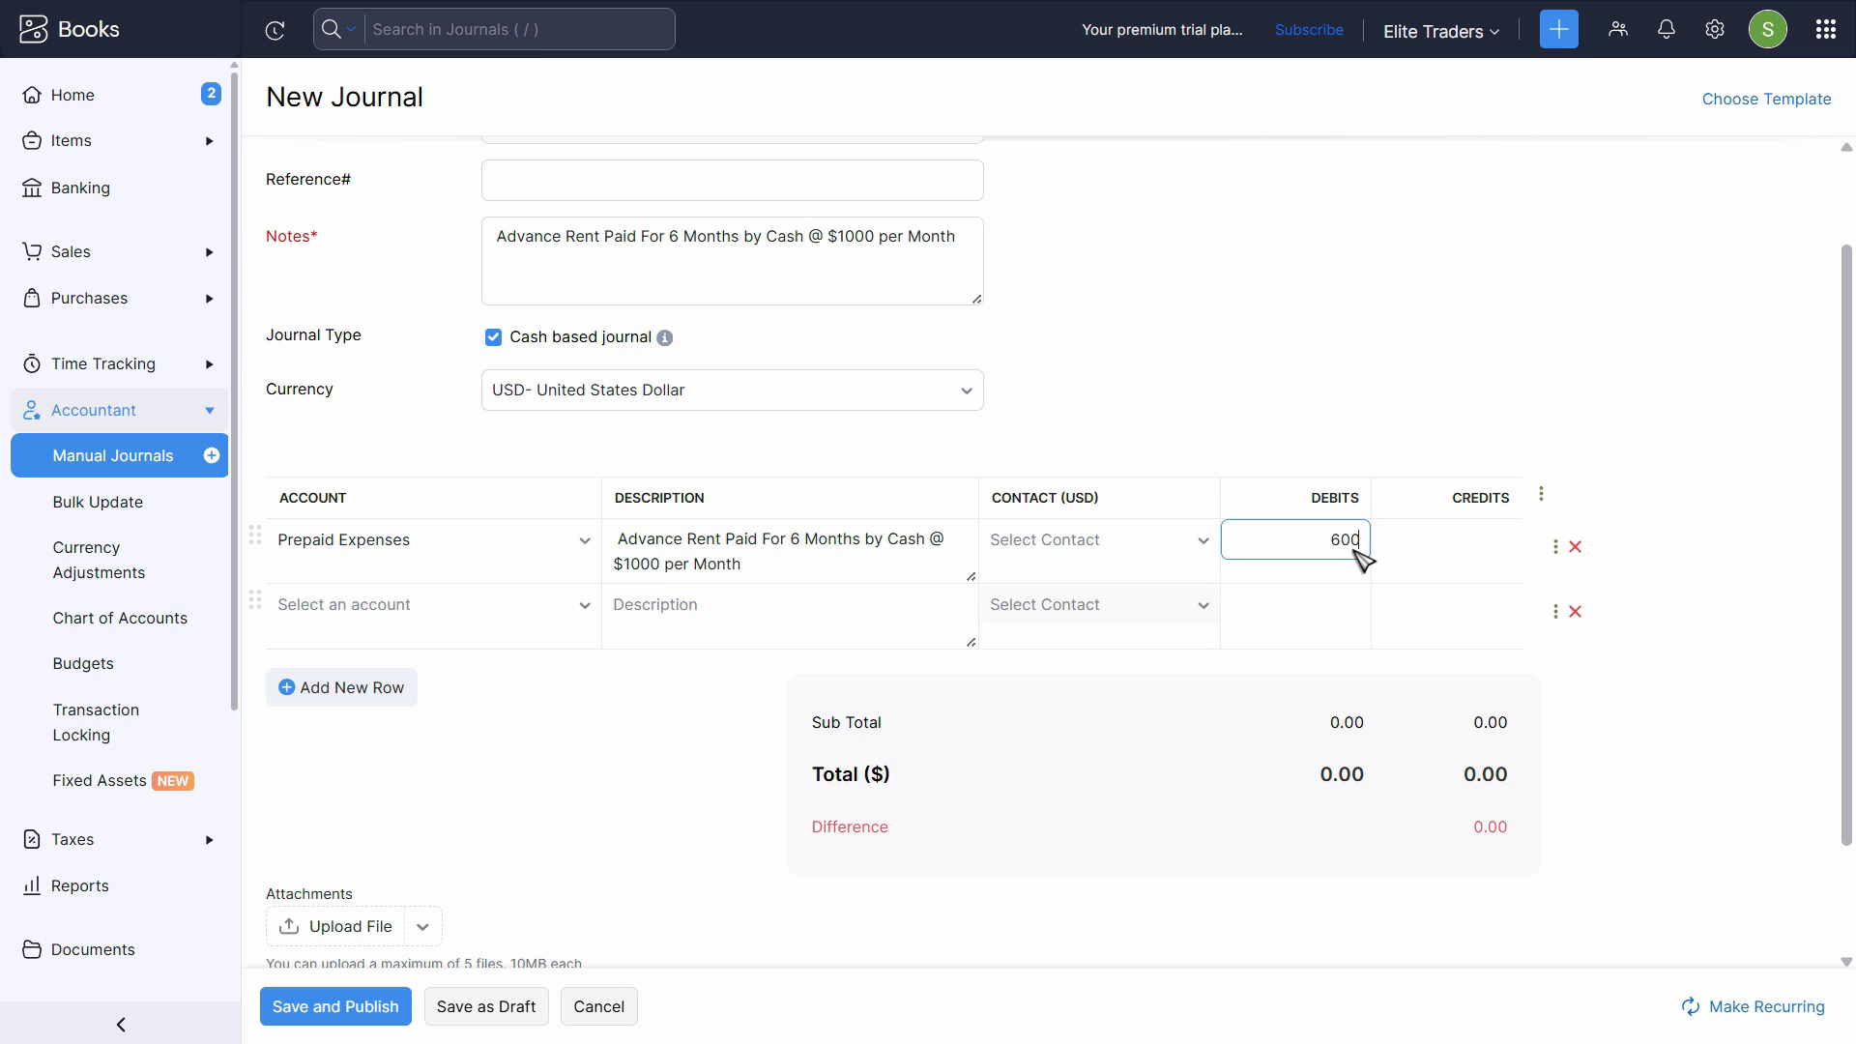
key("Tab")
- Choose Cash in Hand as the account for the second journal line
scroll(1354, 547, "down", 2)
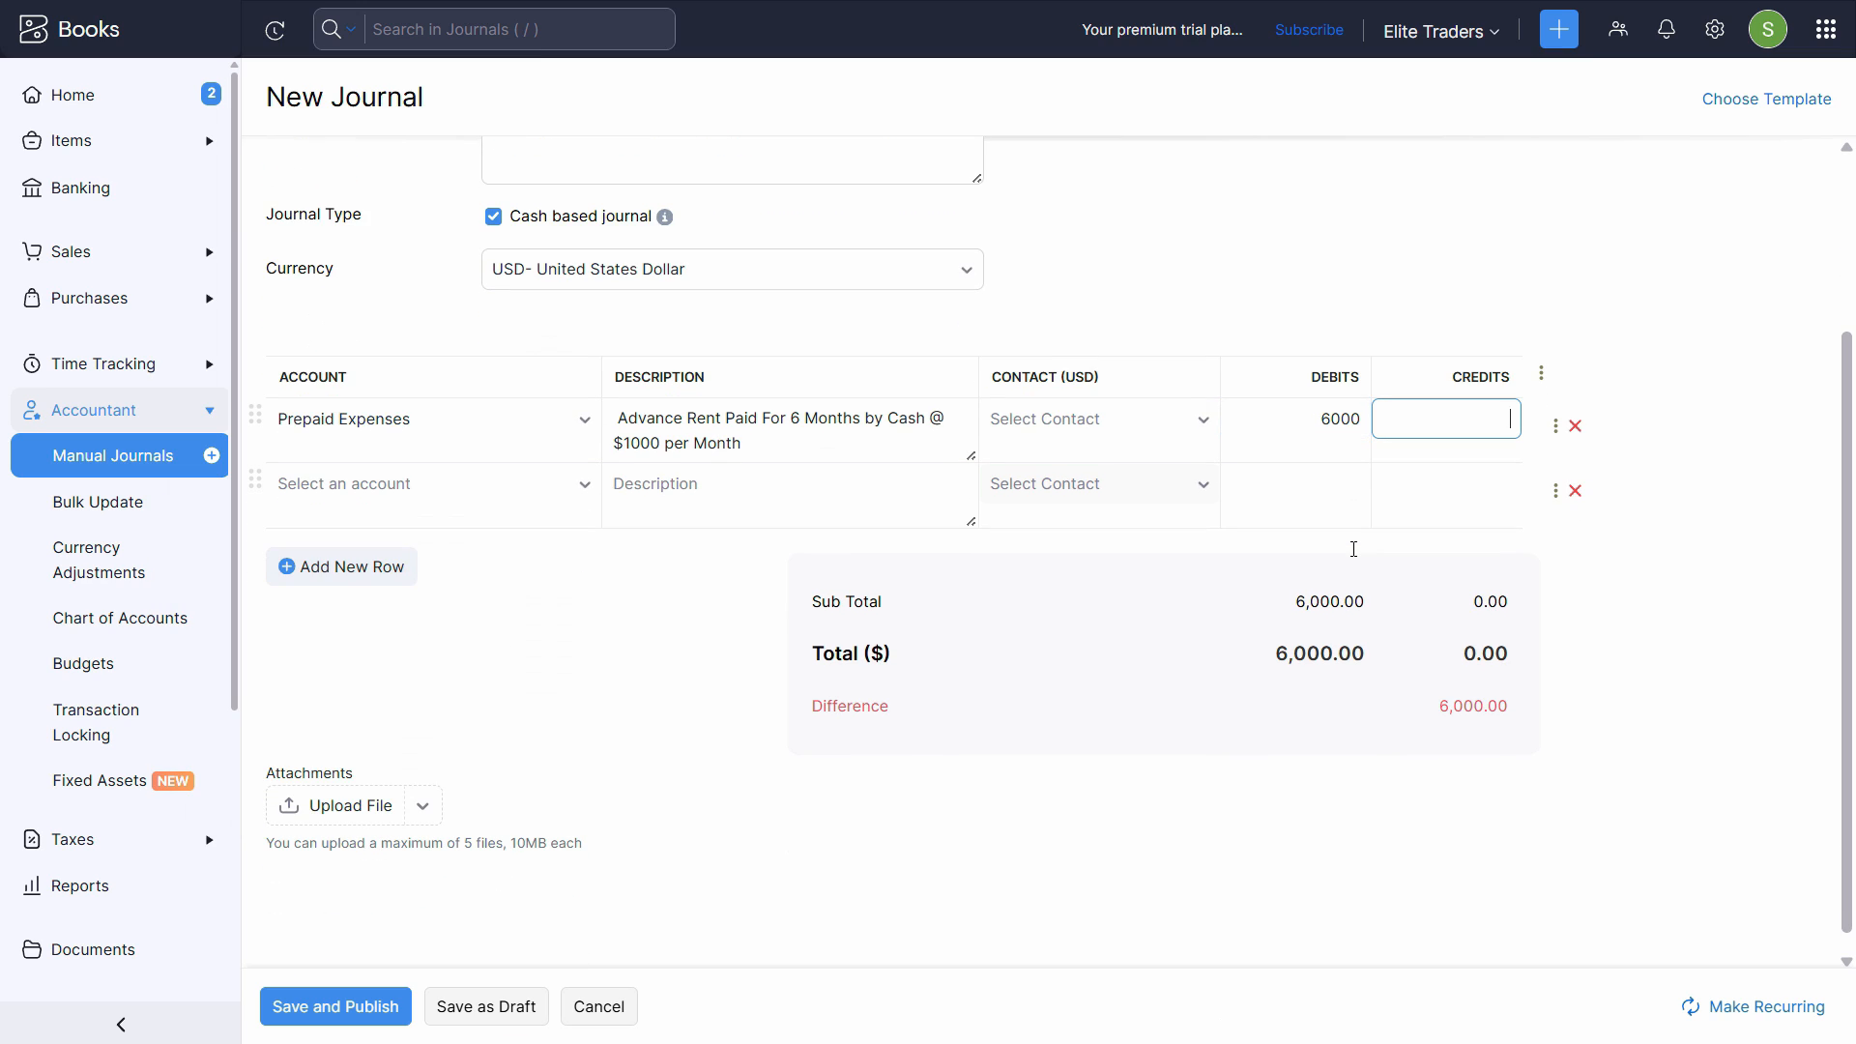
left_click(1359, 473)
left_click(437, 488)
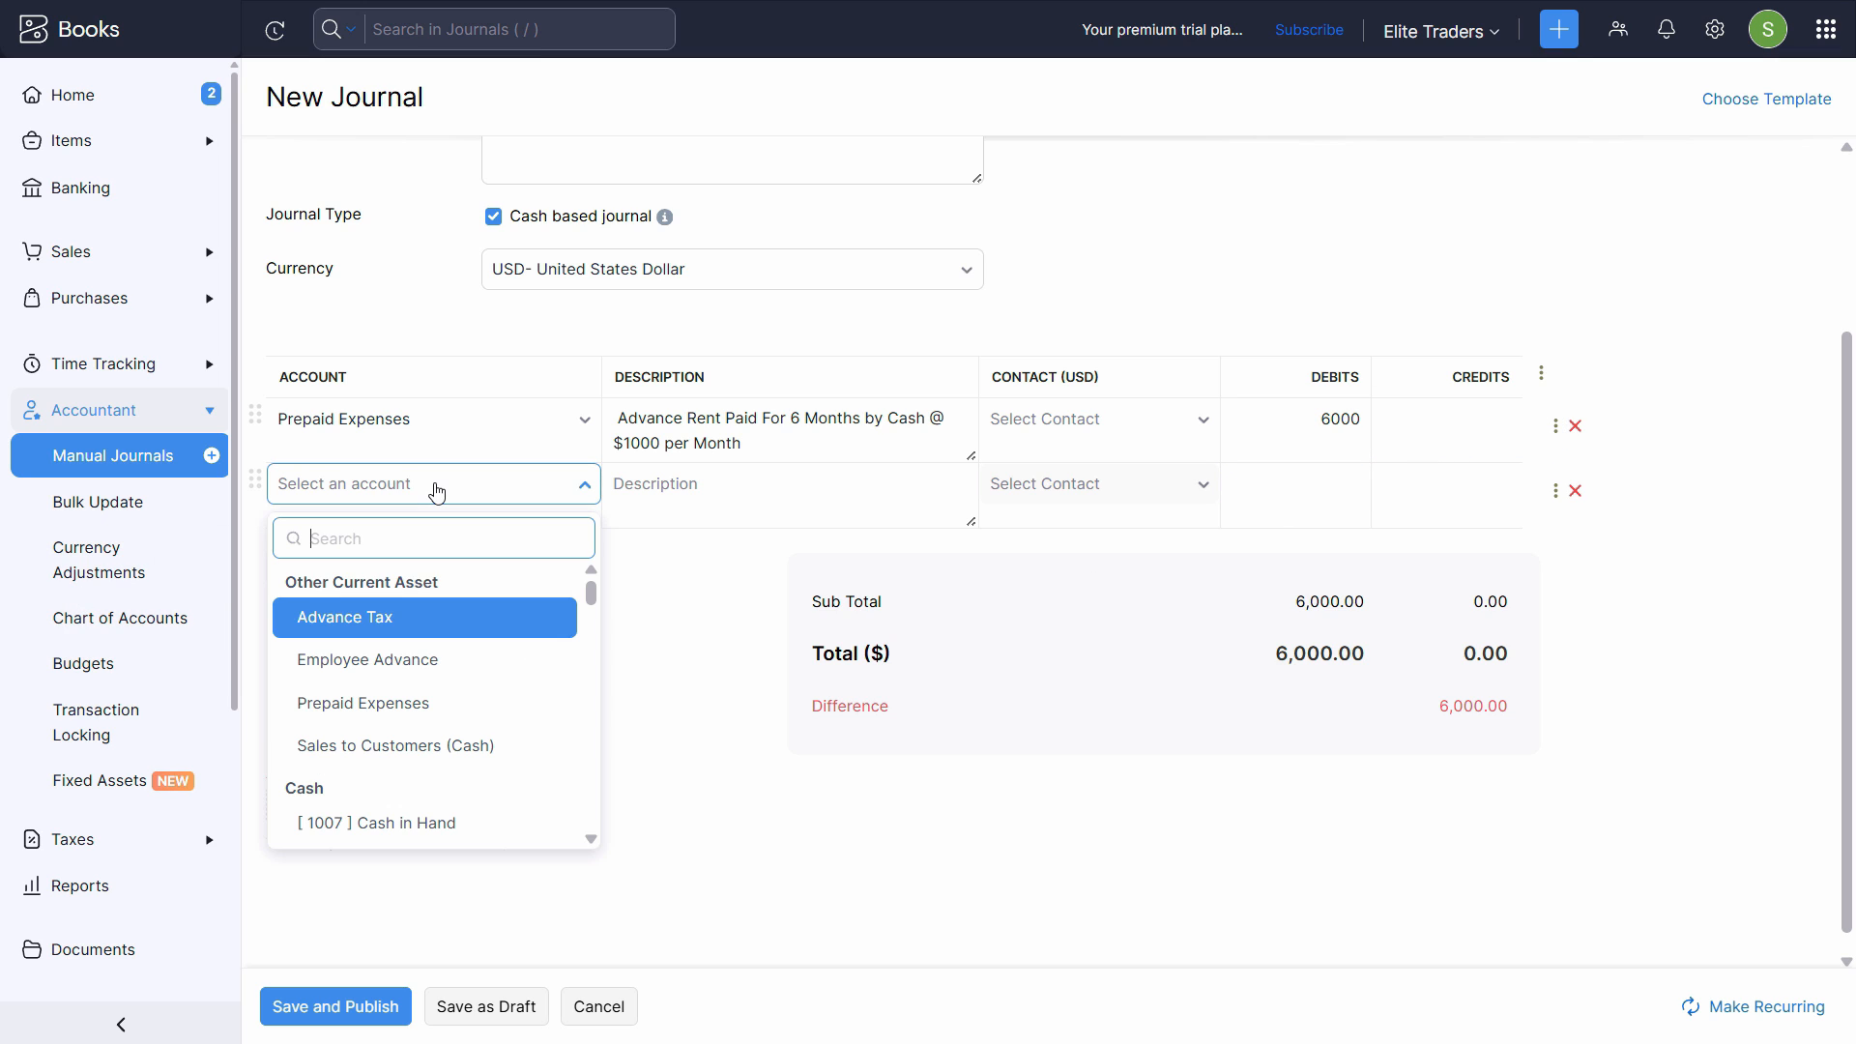
type("cas")
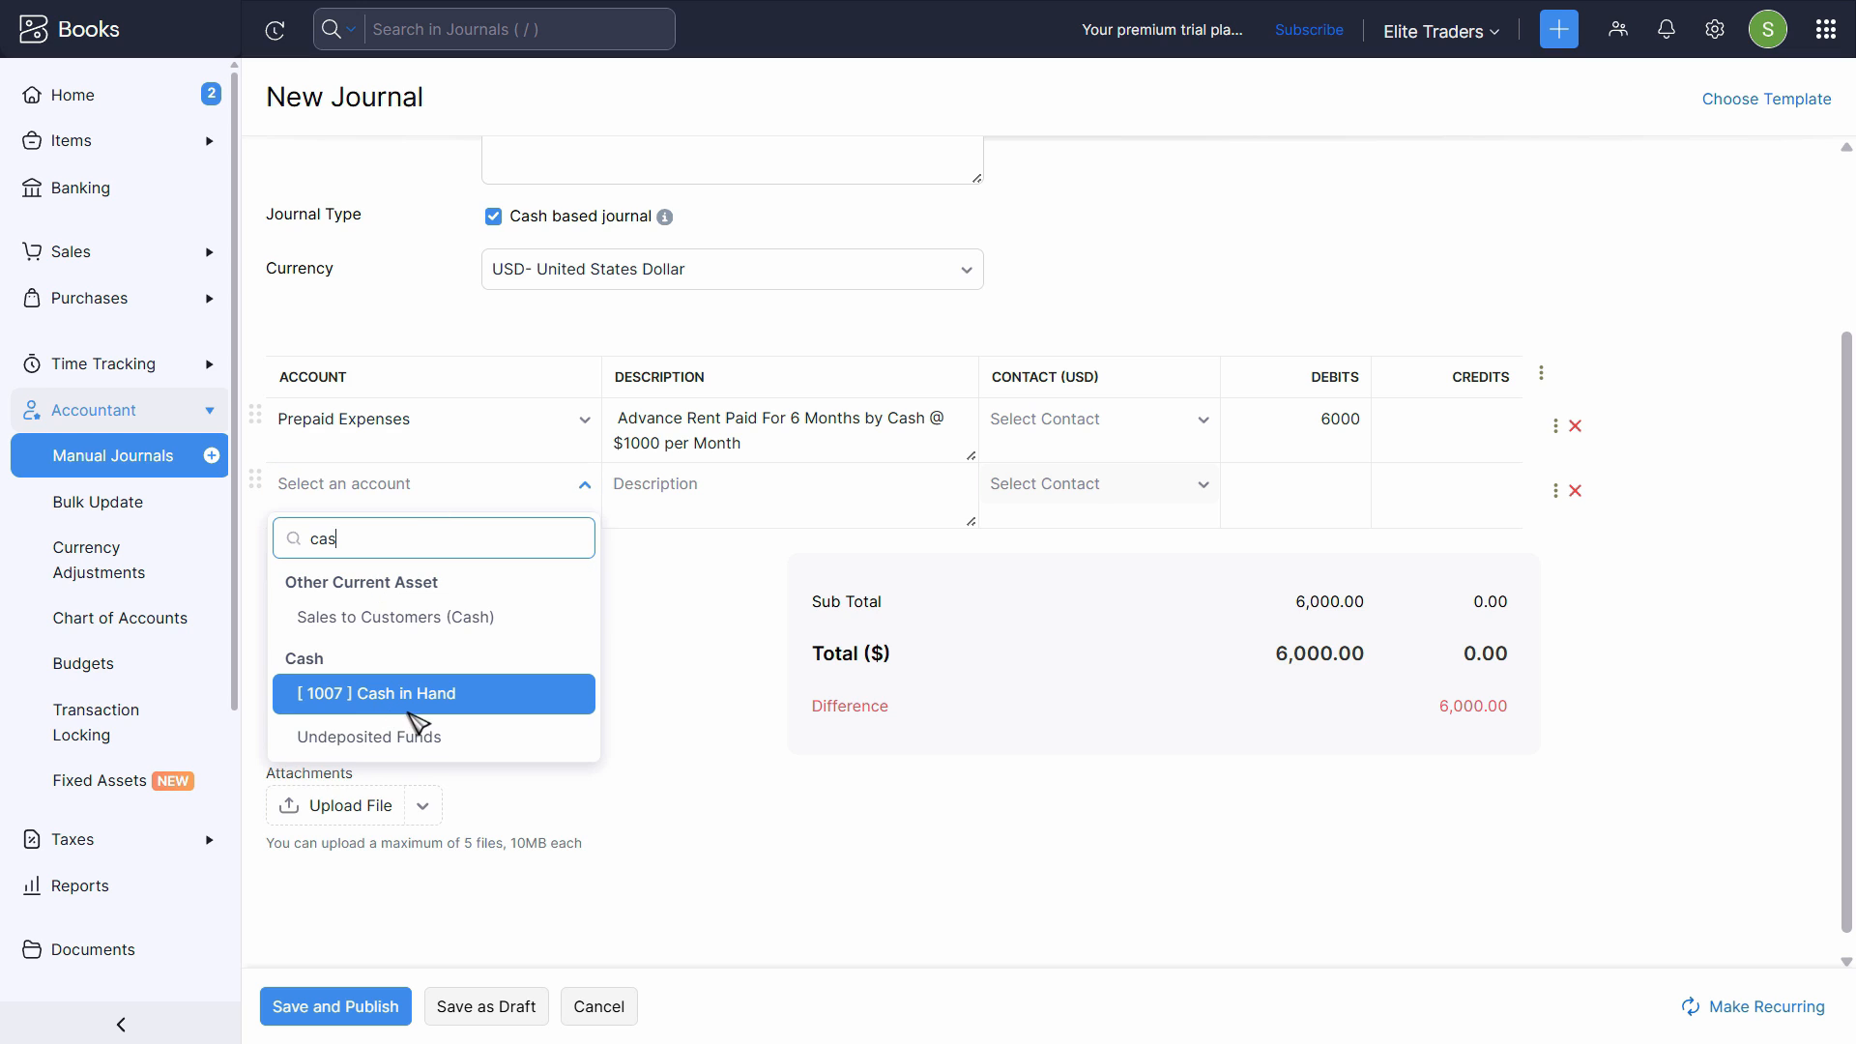
left_click(414, 701)
- Paste "Advance Rent Paid For 6 Months by Cash @ $1000 per Month" as the Cash in Hand line's description, without the trailing line break
left_click(781, 484)
type("Advance Rent Paid For 6 Months by Cash @ $1000 per Month")
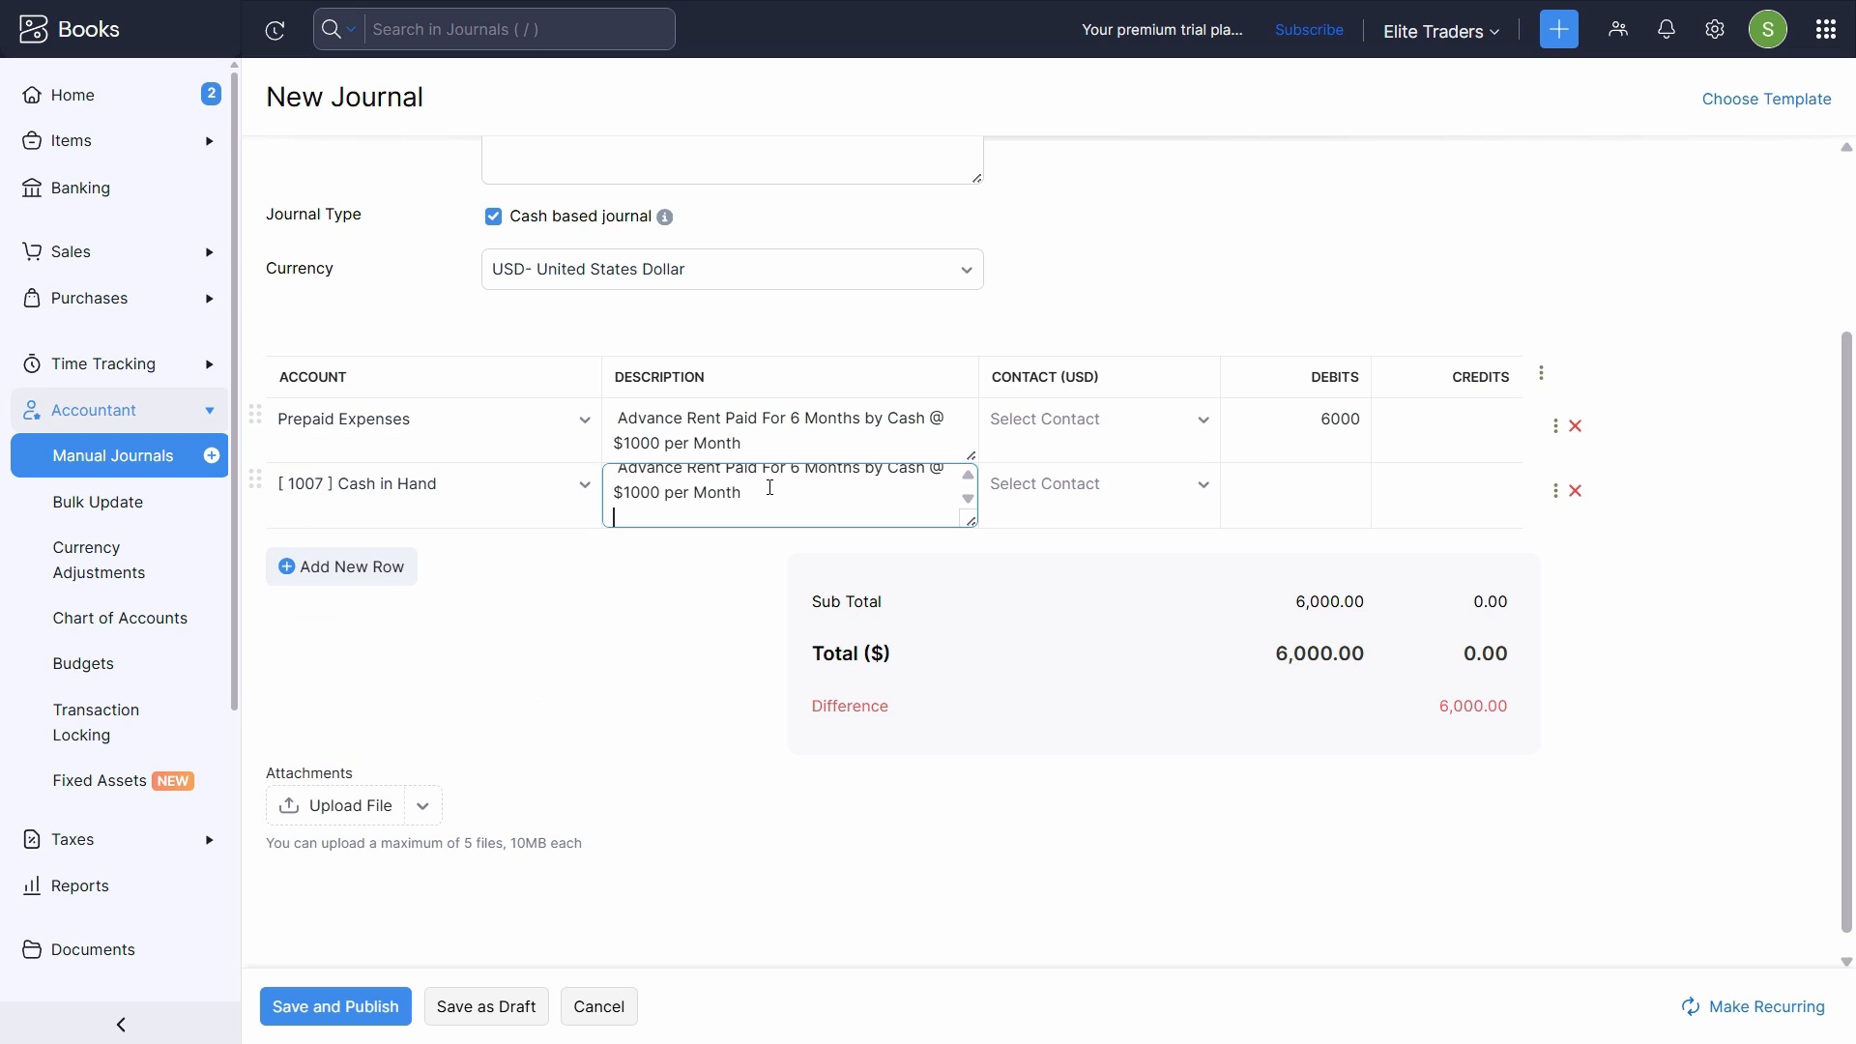
key("BackSpace")
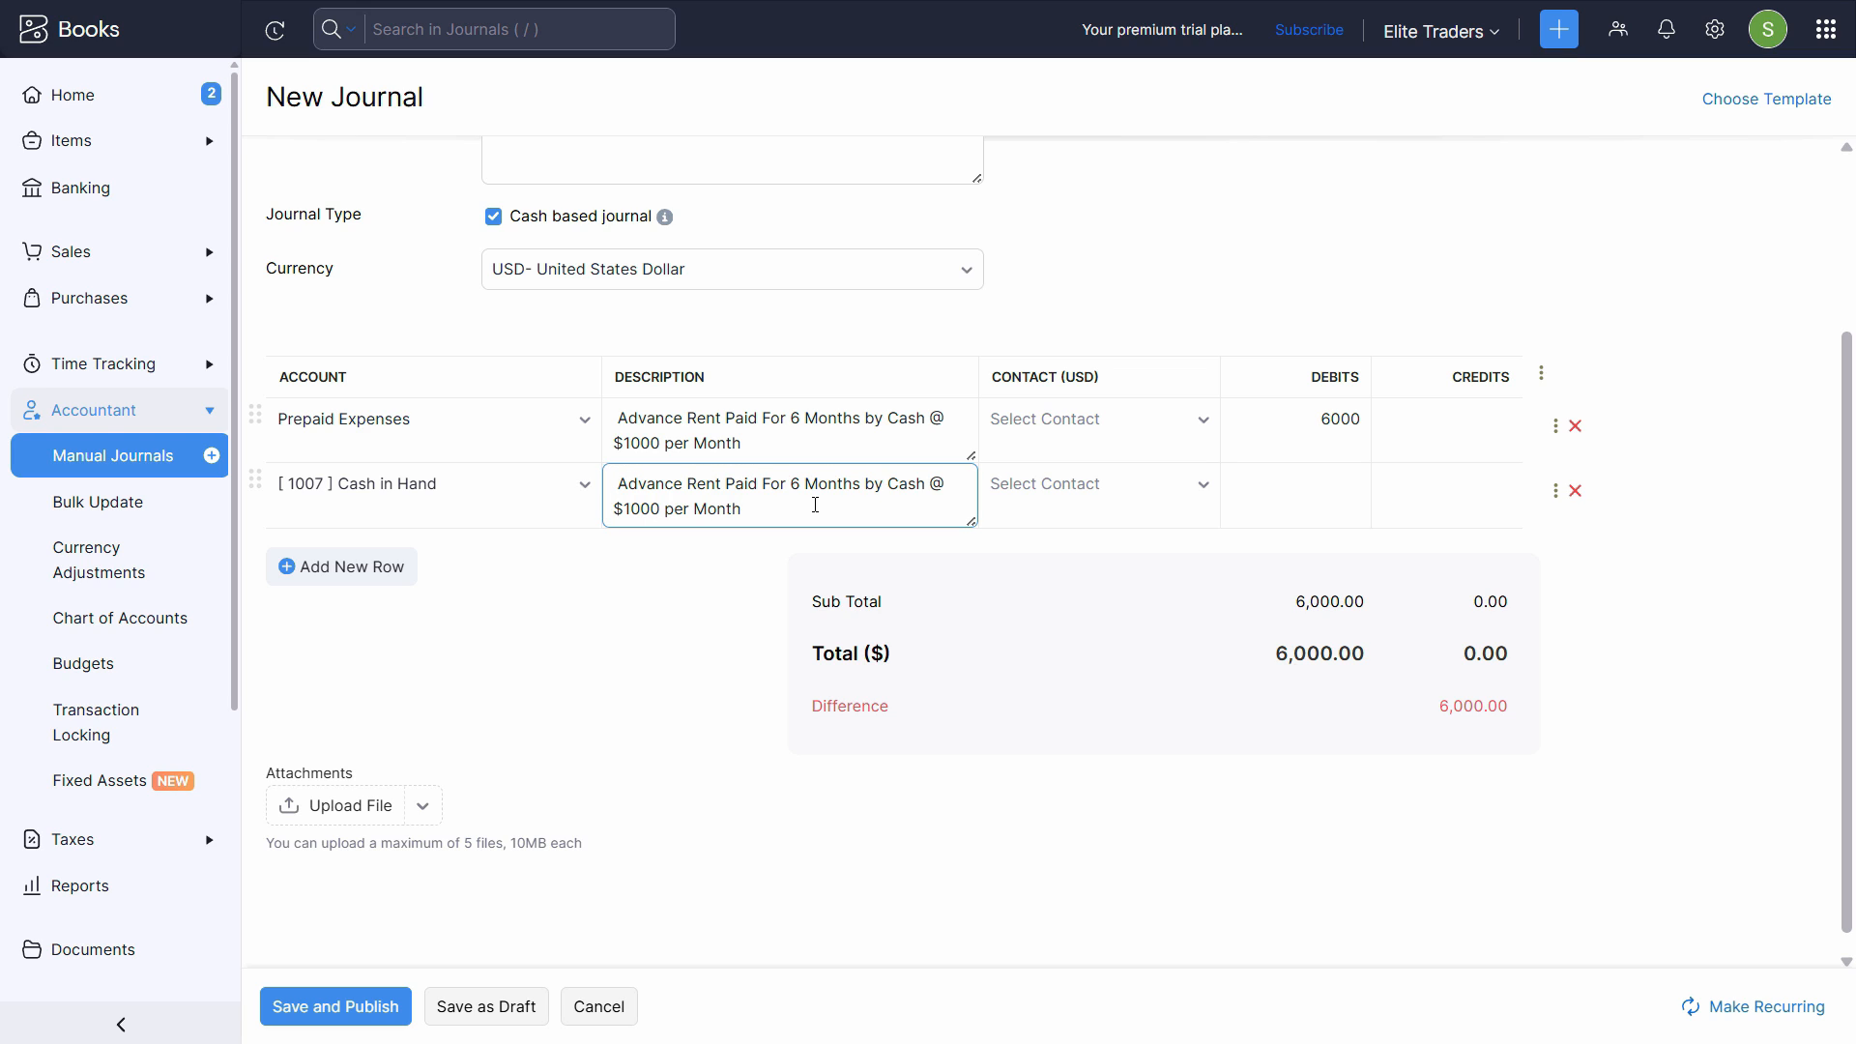
- Enter 6000 as the credit on the Cash in Hand line, and save and publish the journal
left_click(1460, 493)
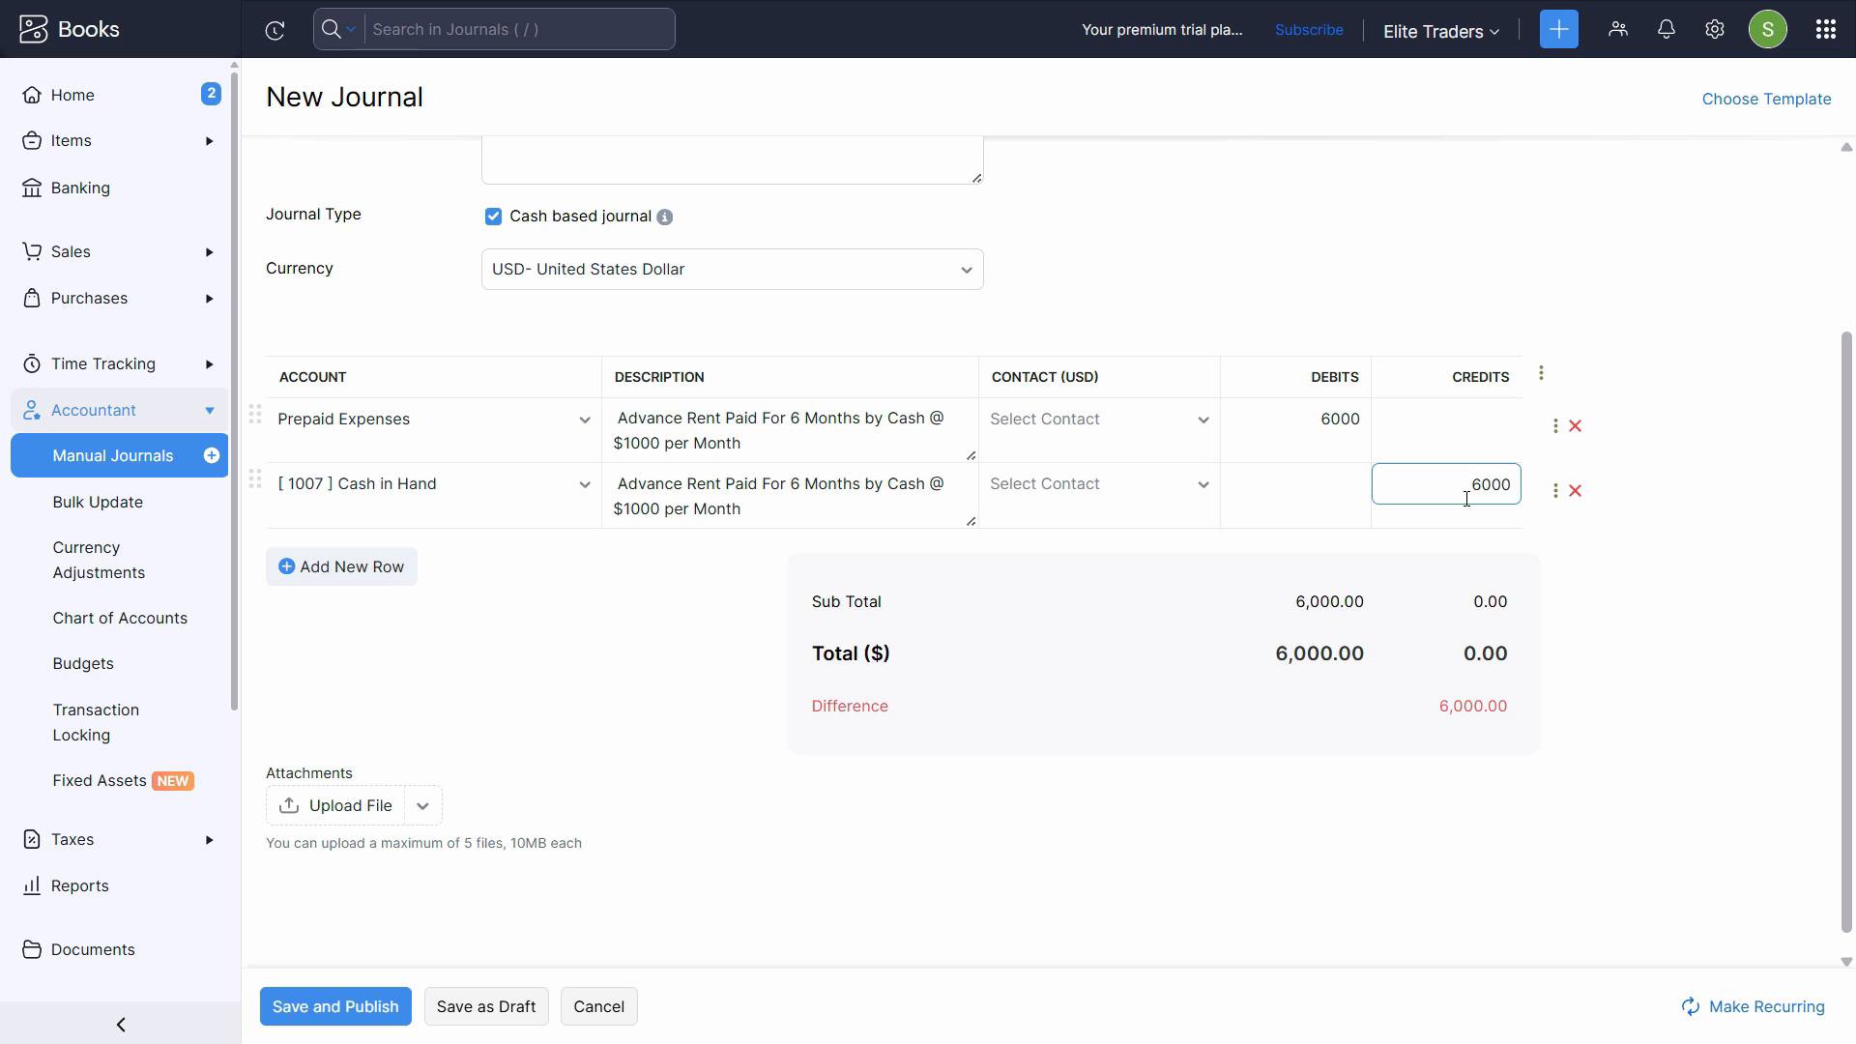
type("6000")
key("Tab")
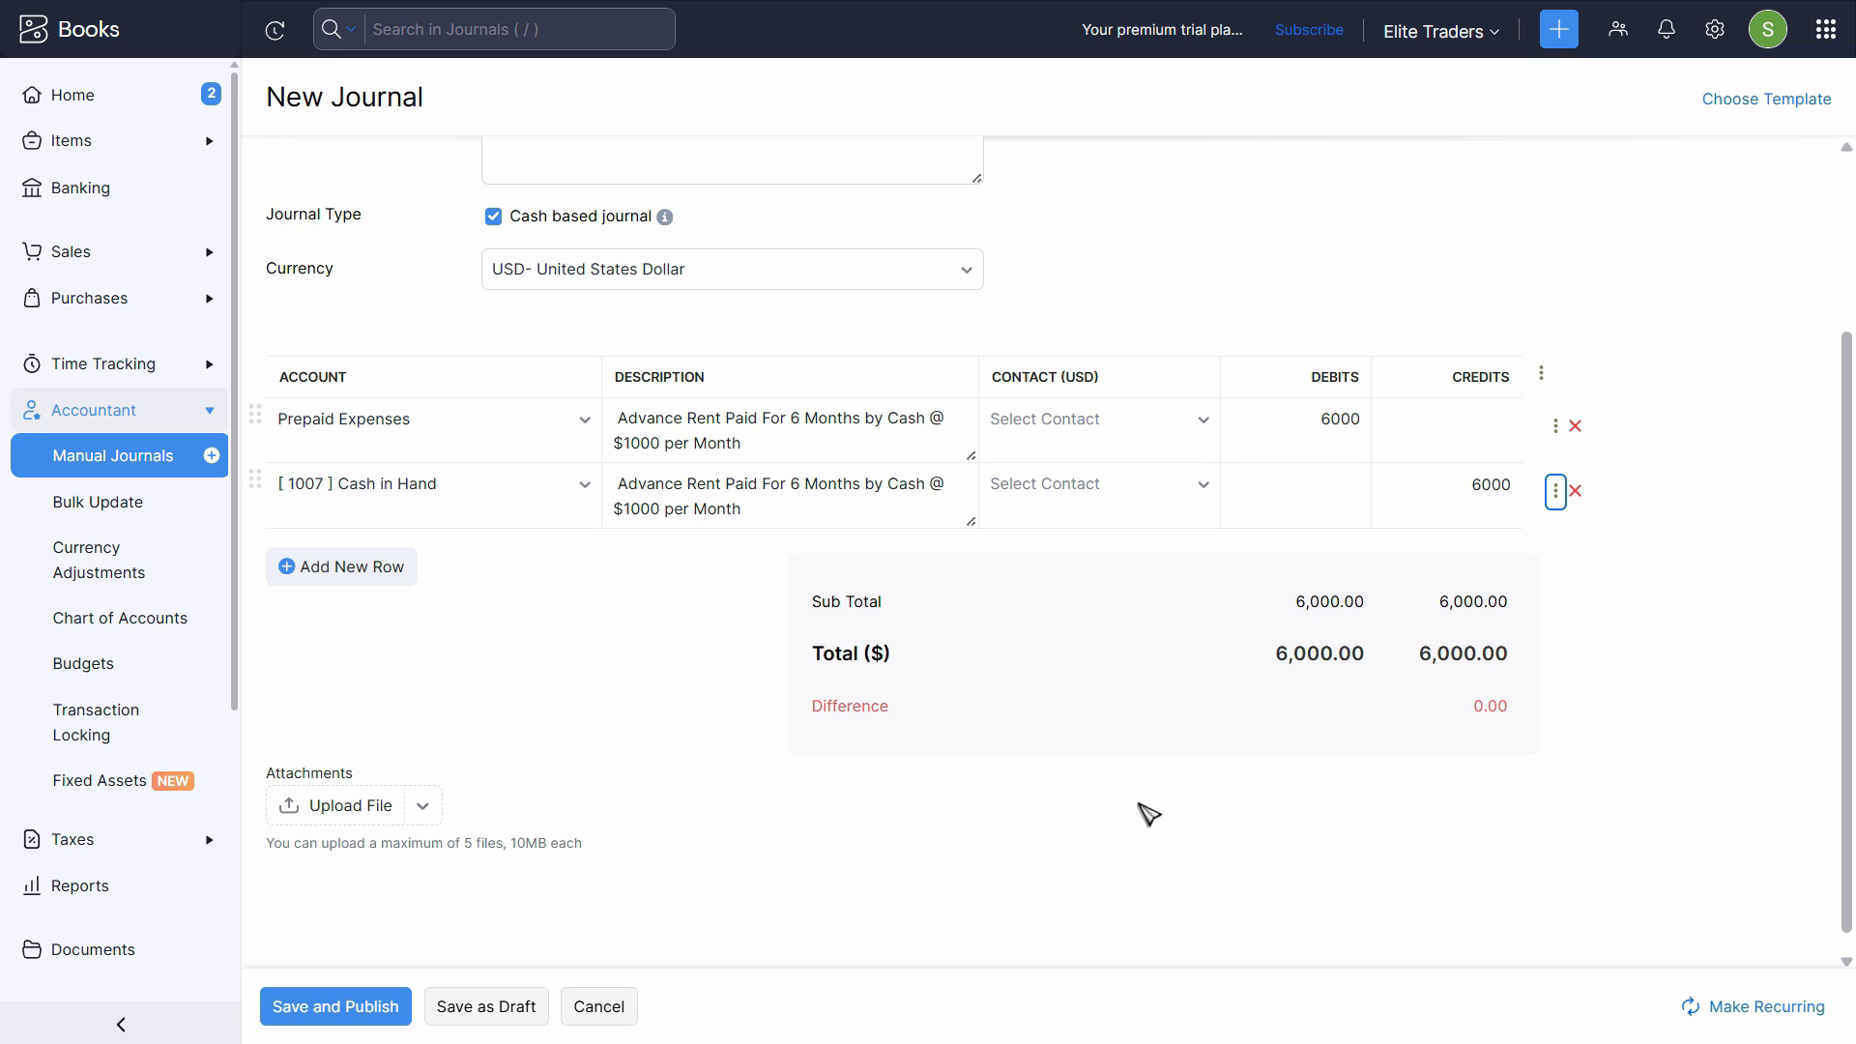
left_click(324, 1016)
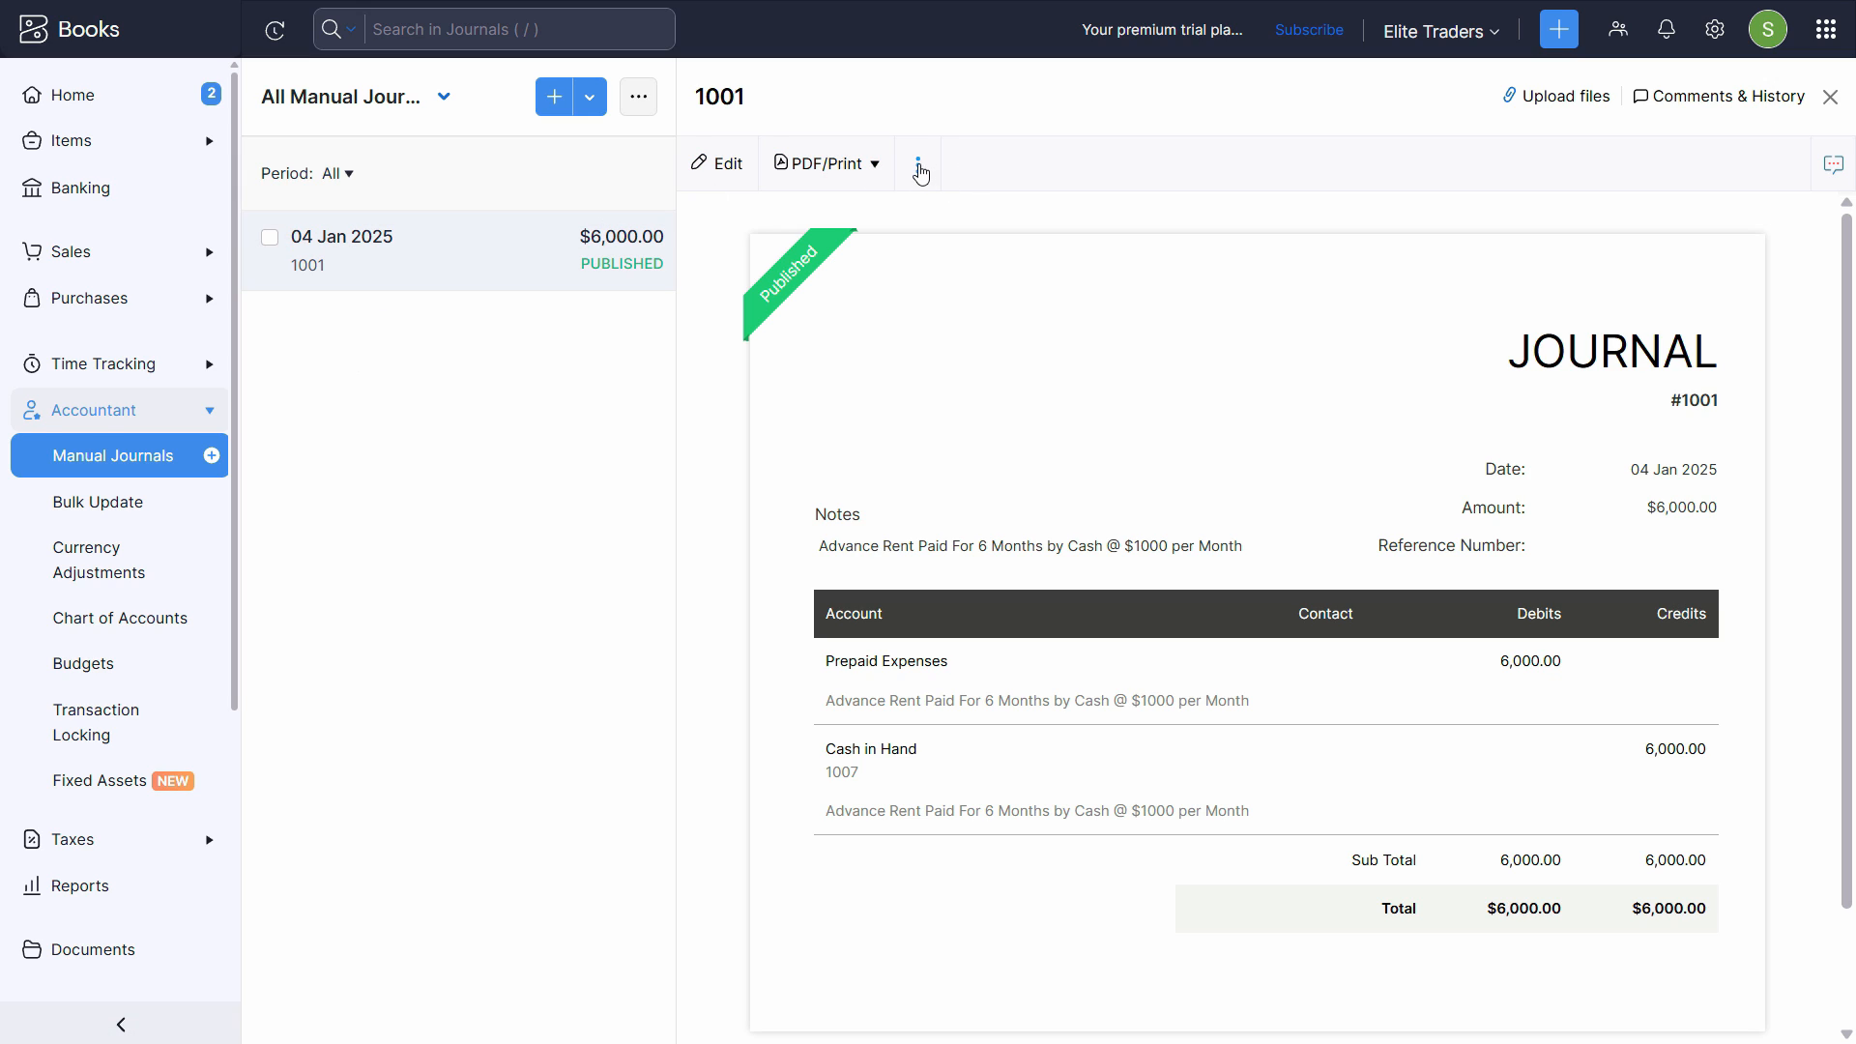
left_click(917, 169)
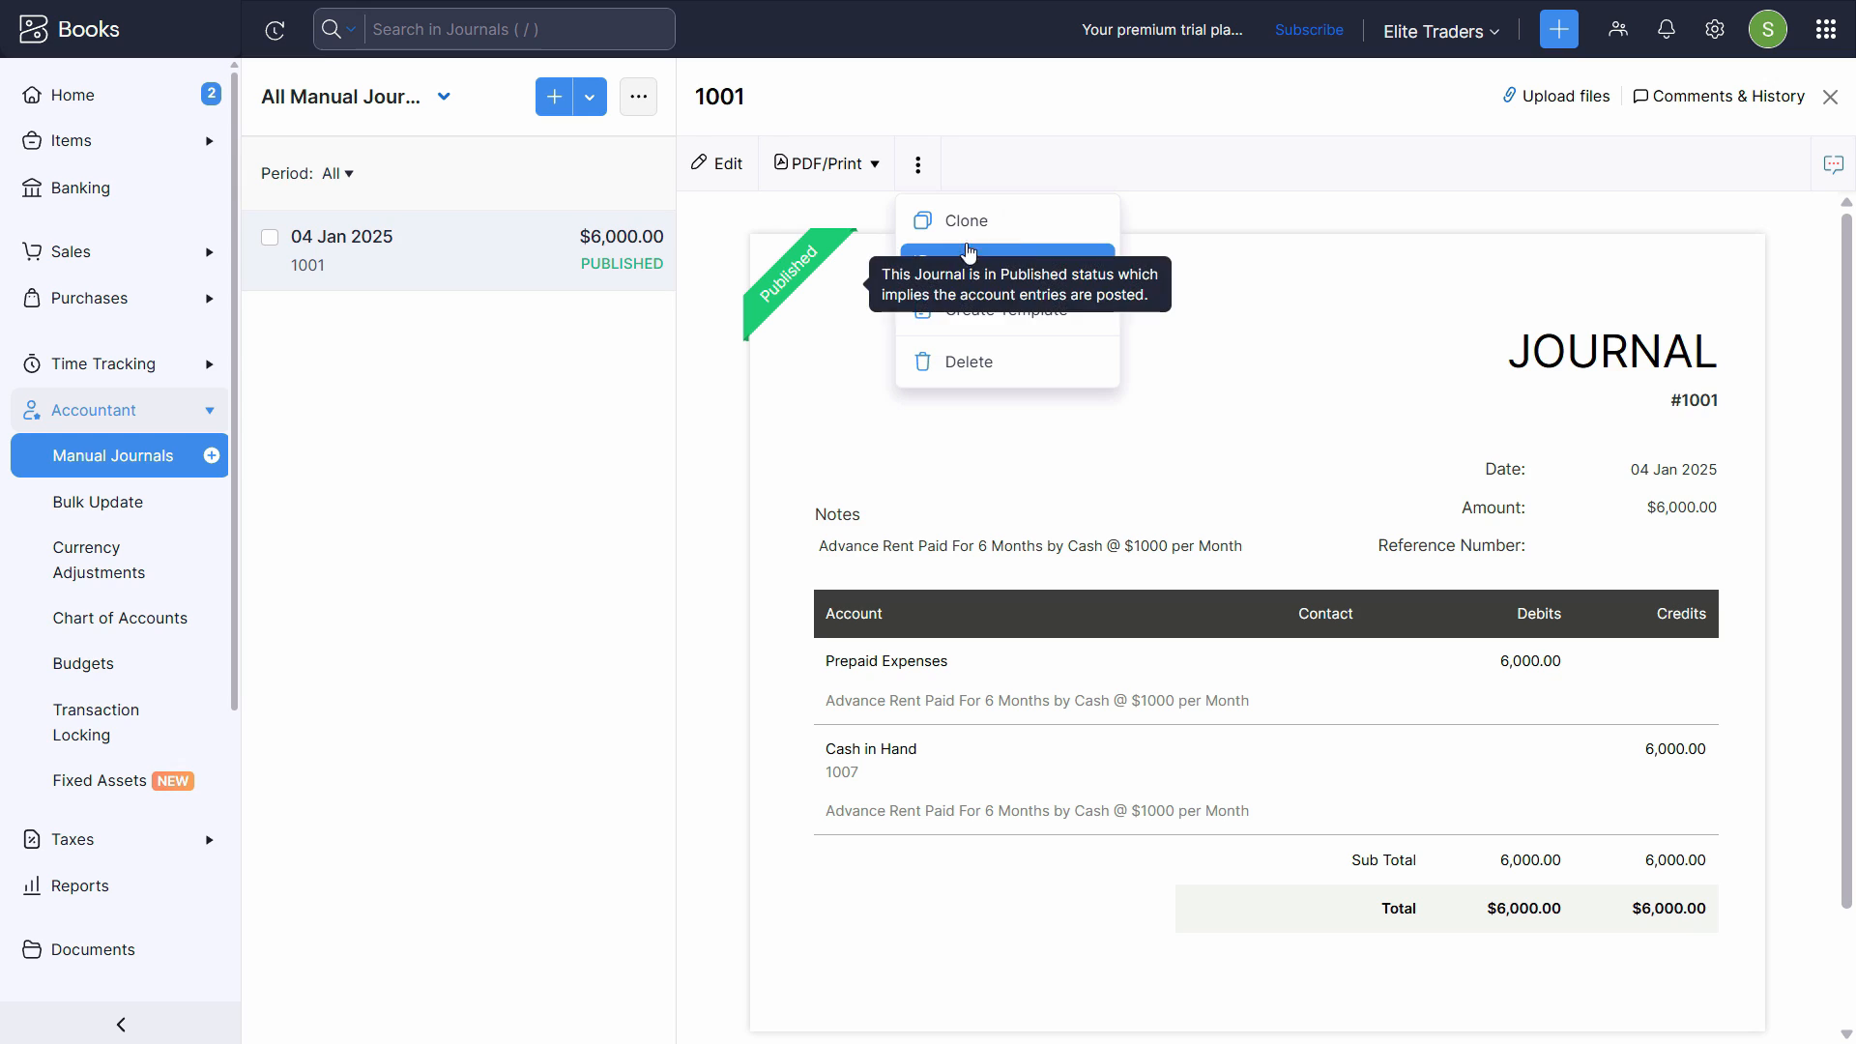
left_click(622, 629)
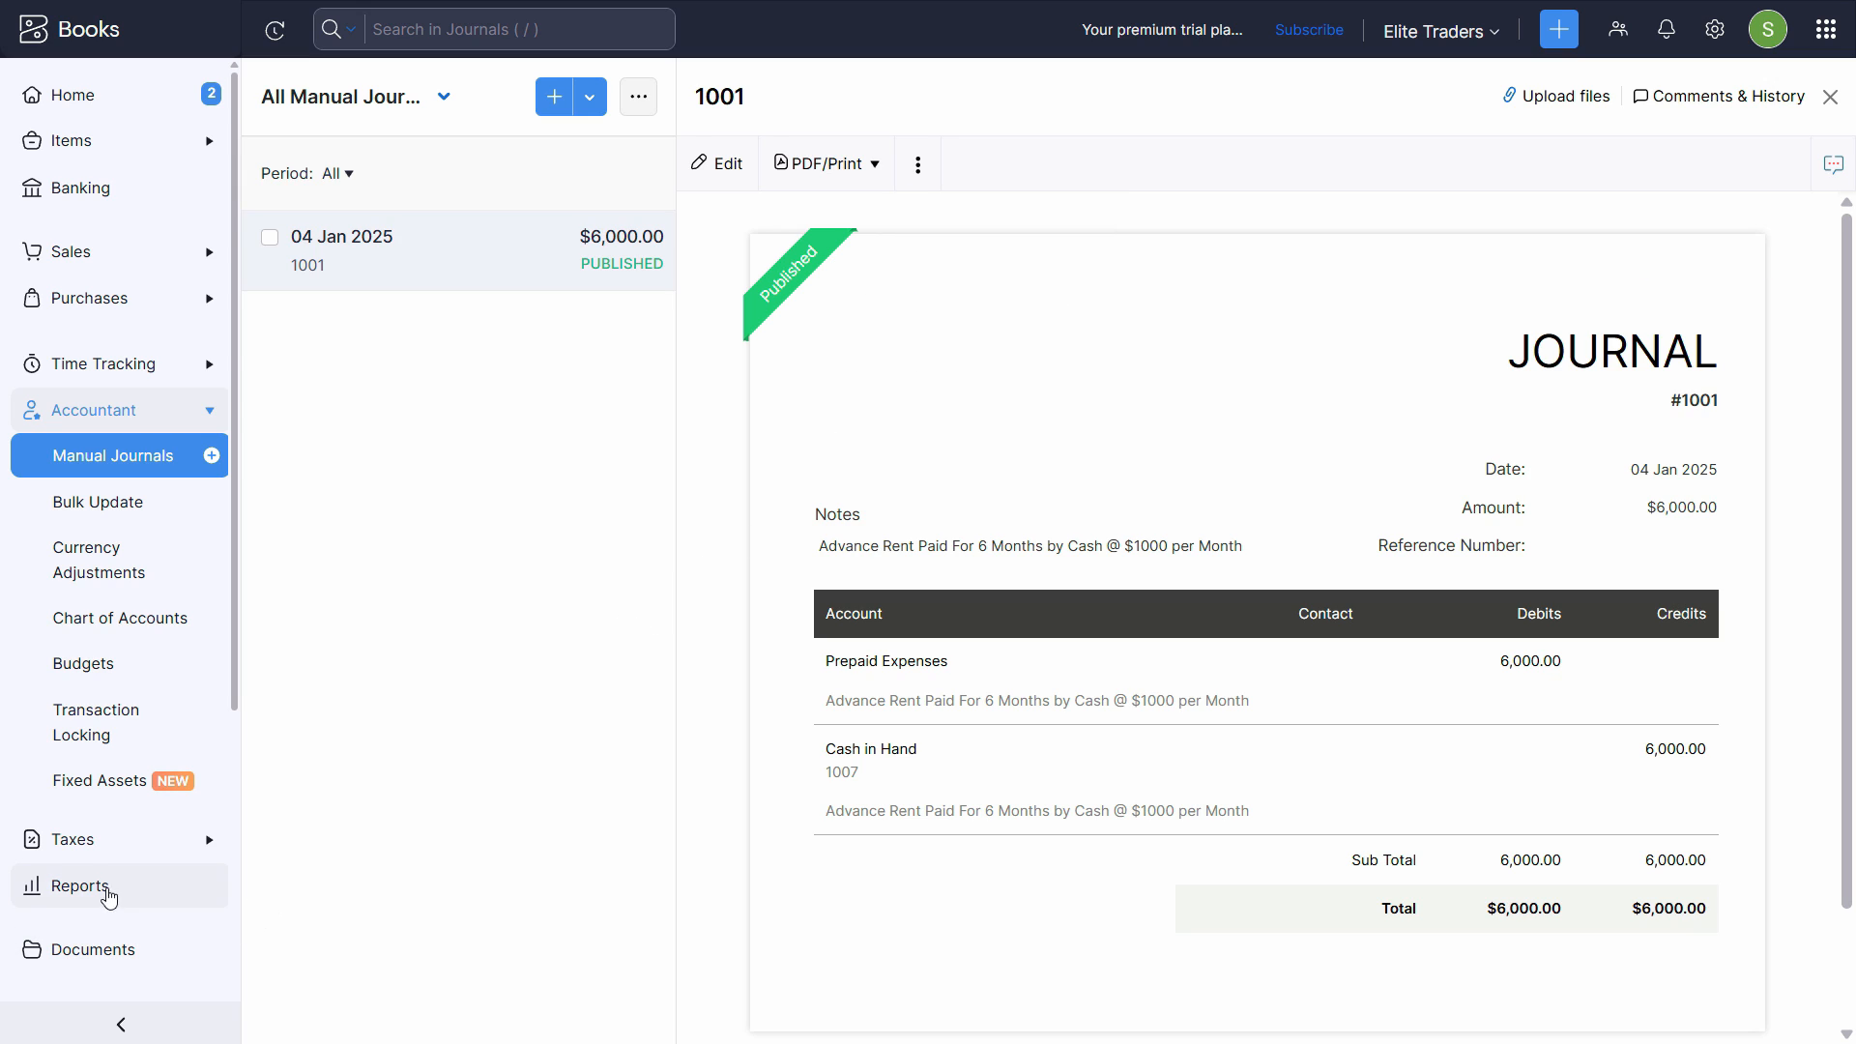
- Find the Journal Report in the Reports Center and open it
left_click(102, 888)
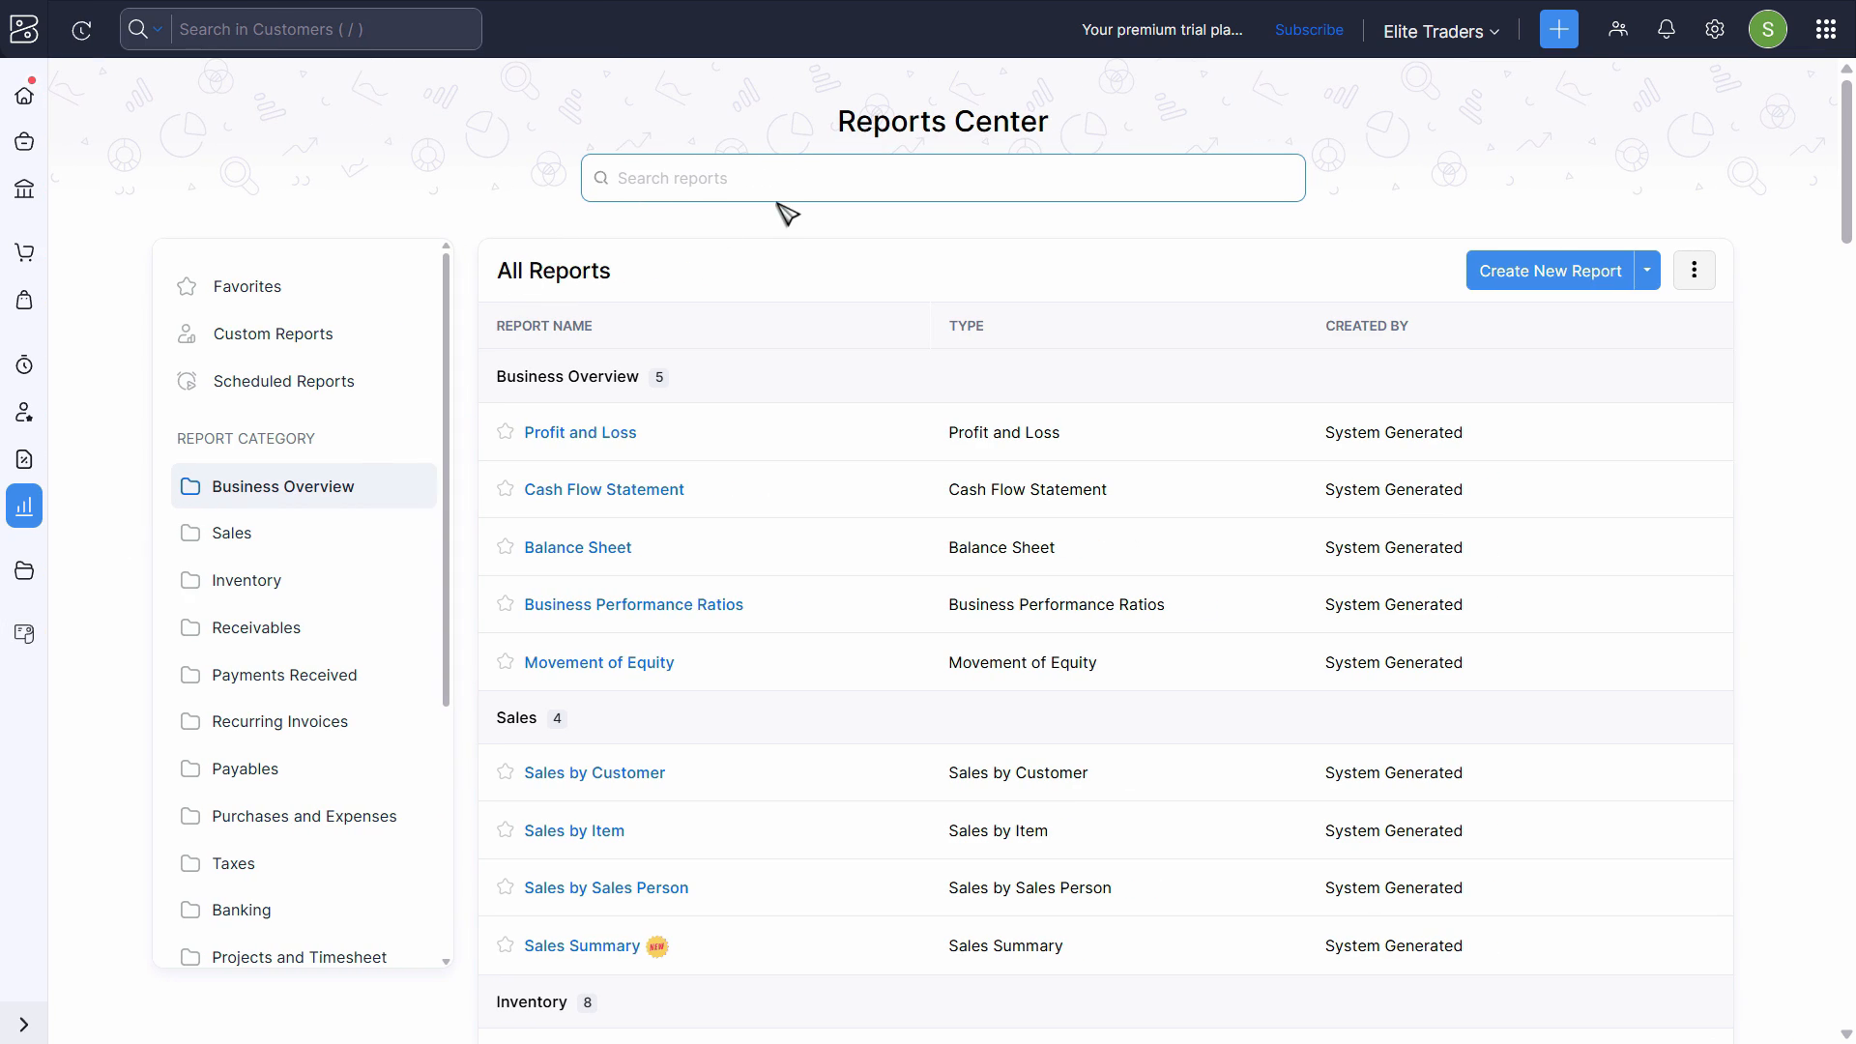
left_click(790, 179)
type("journa")
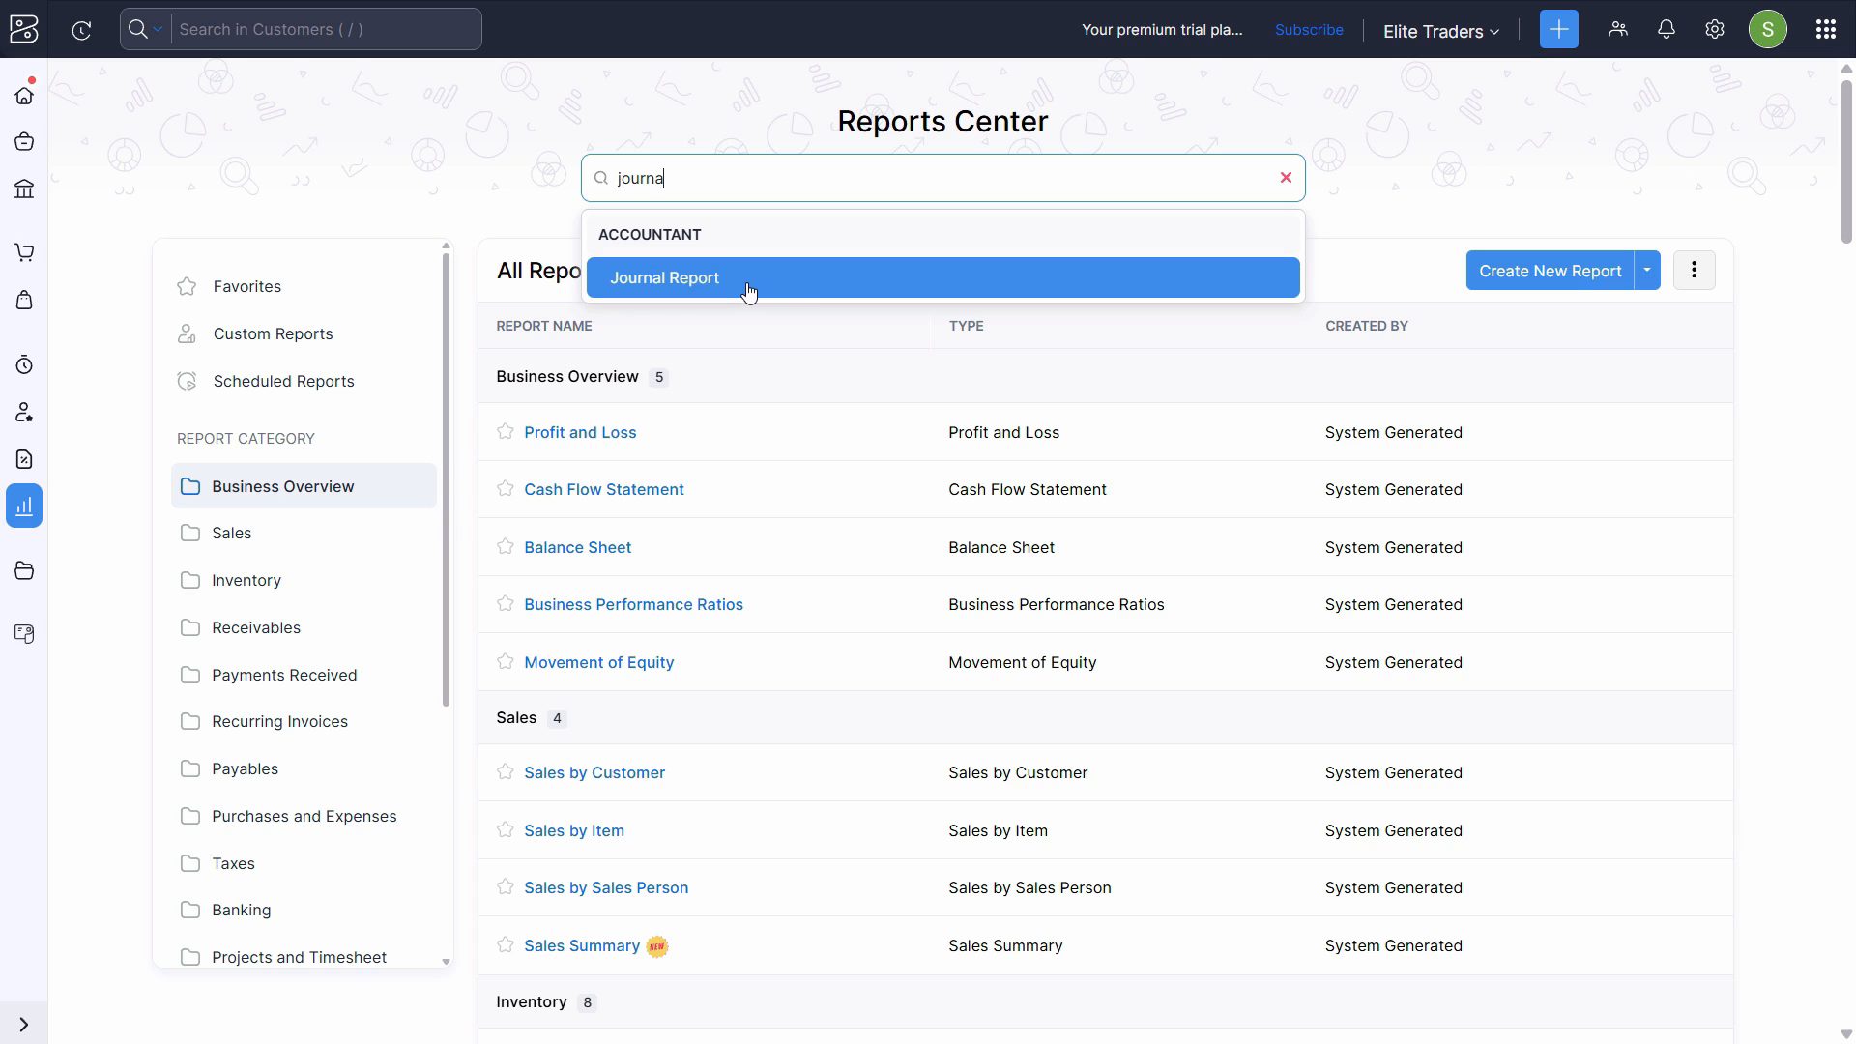
left_click(750, 290)
left_click(322, 176)
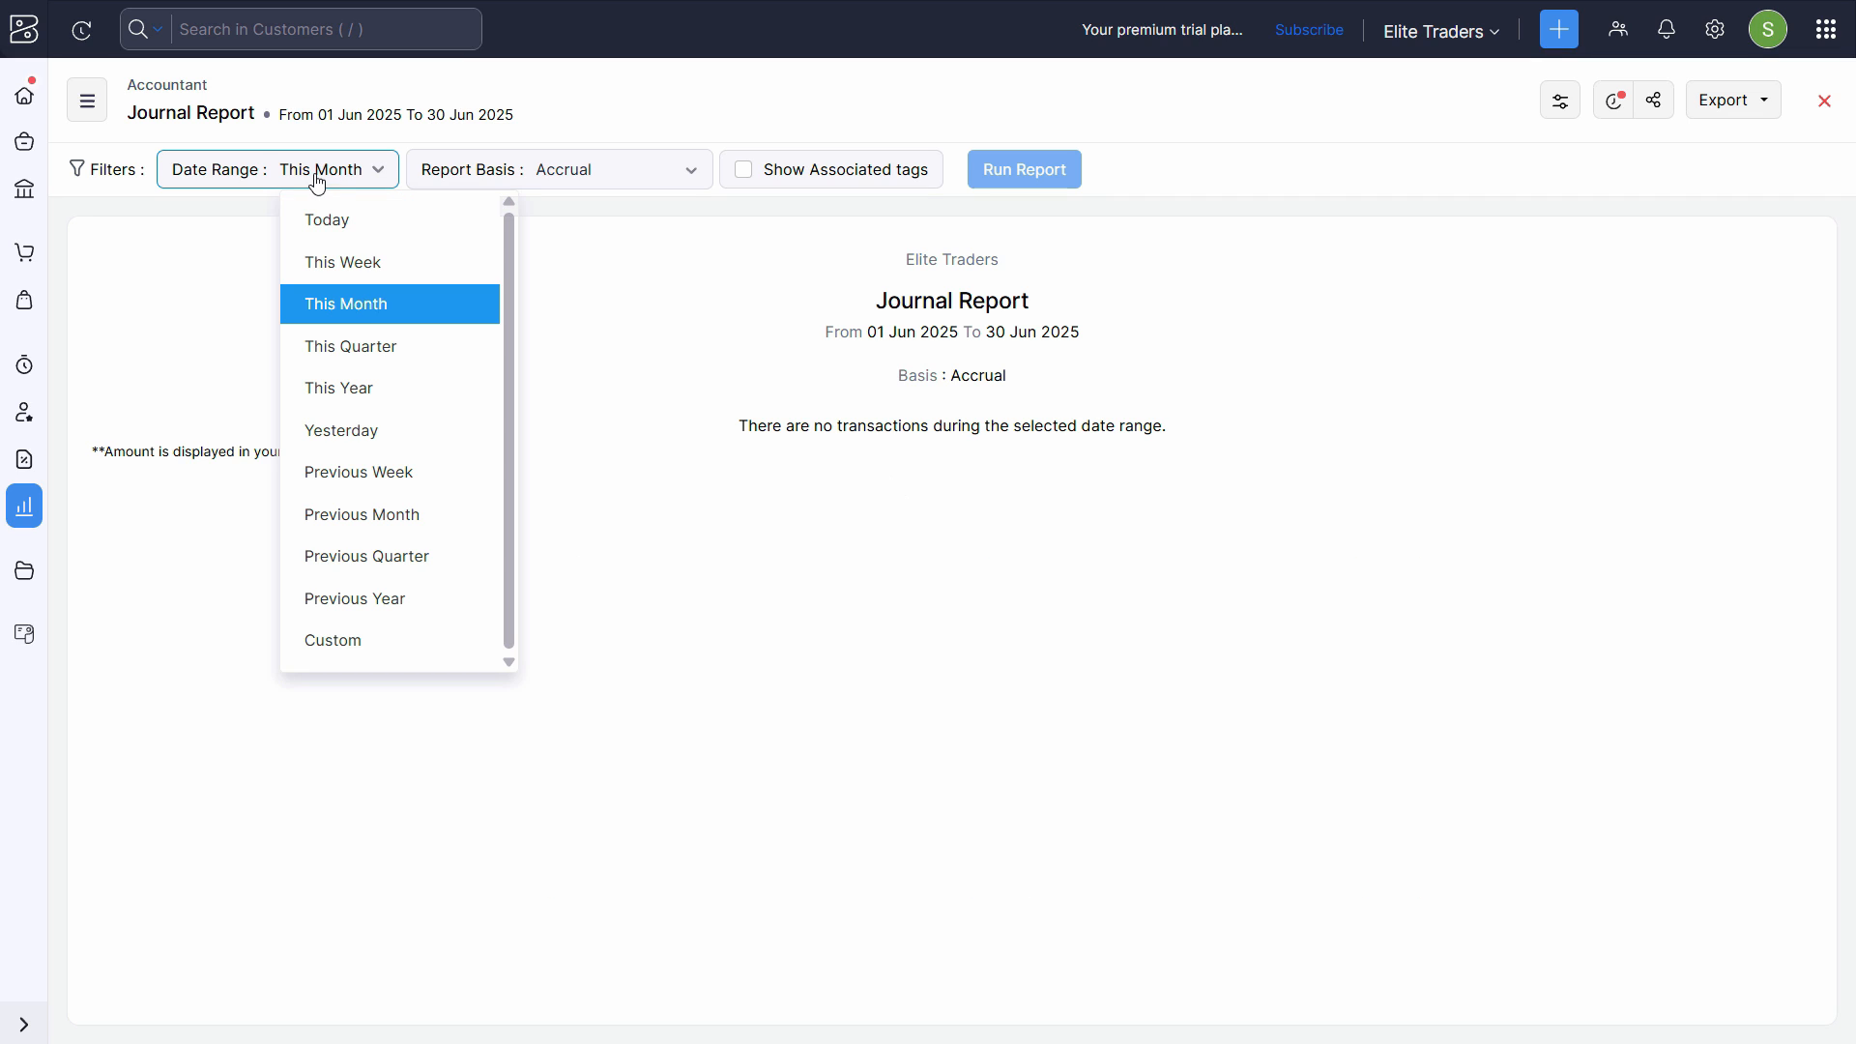
left_click(319, 178)
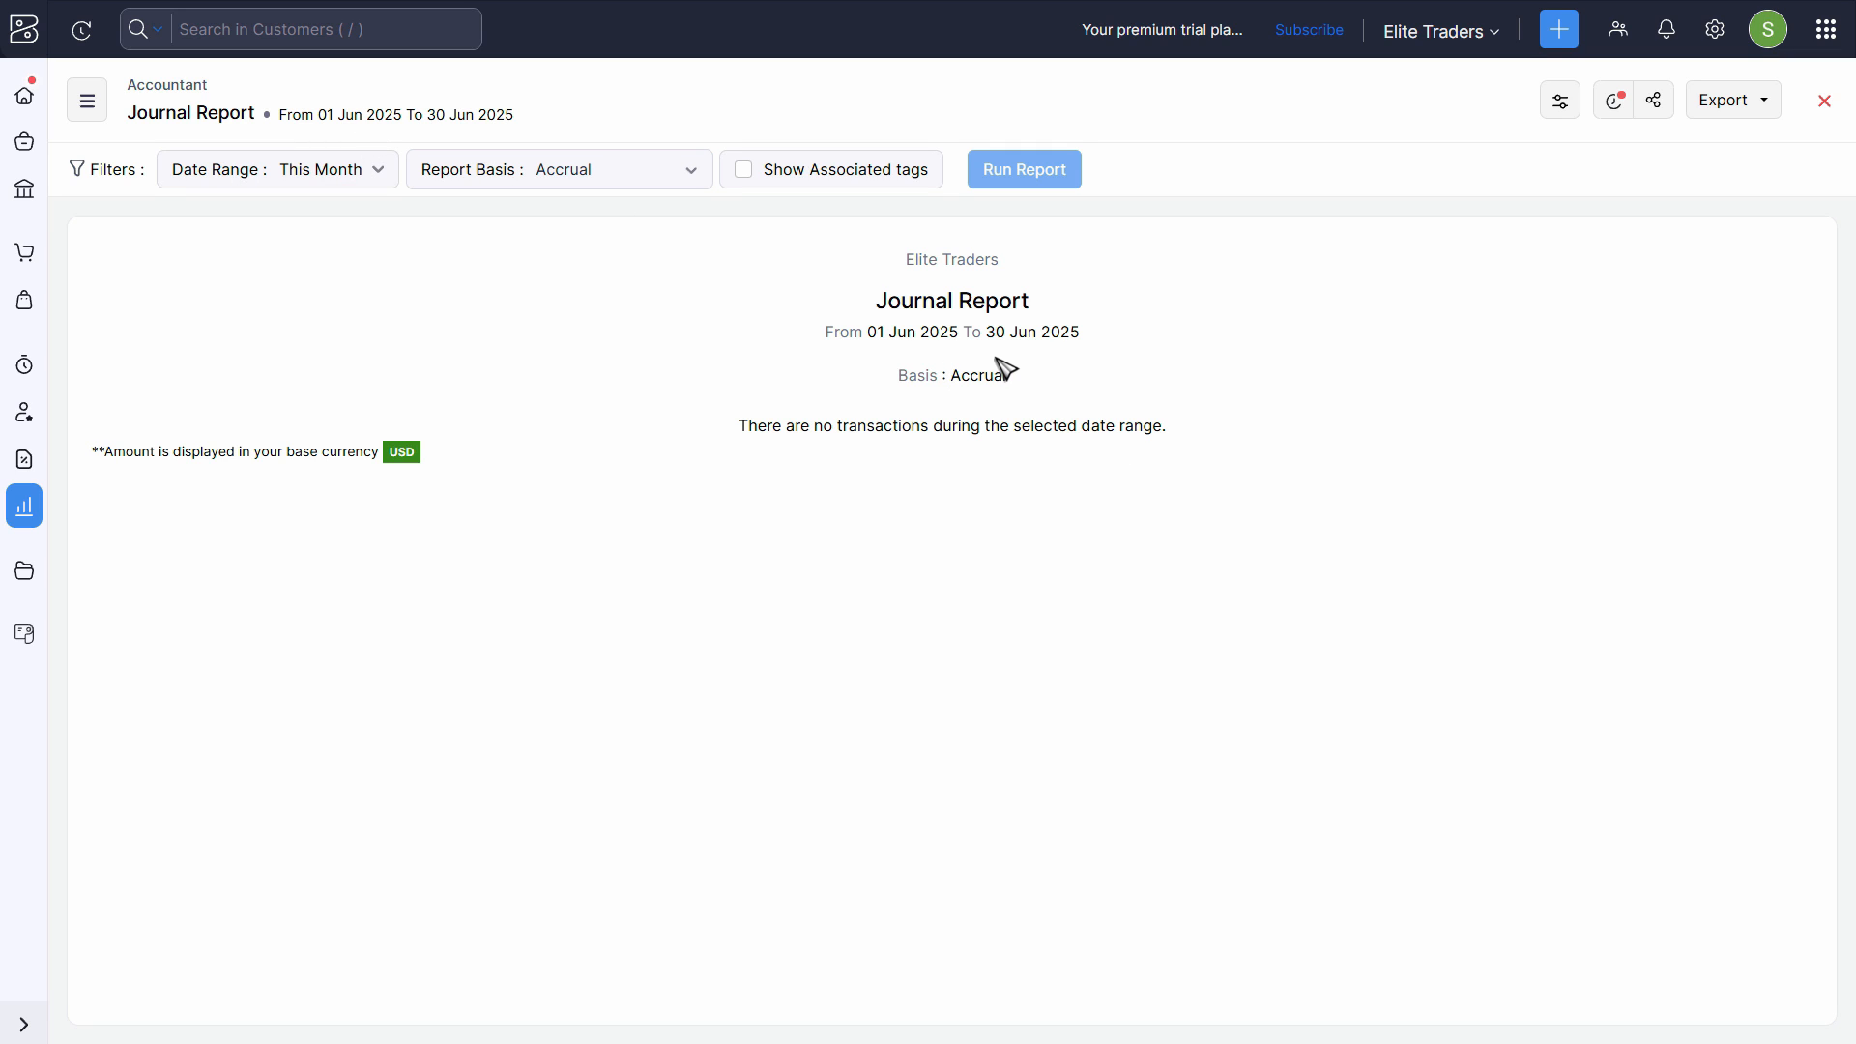
left_click(290, 170)
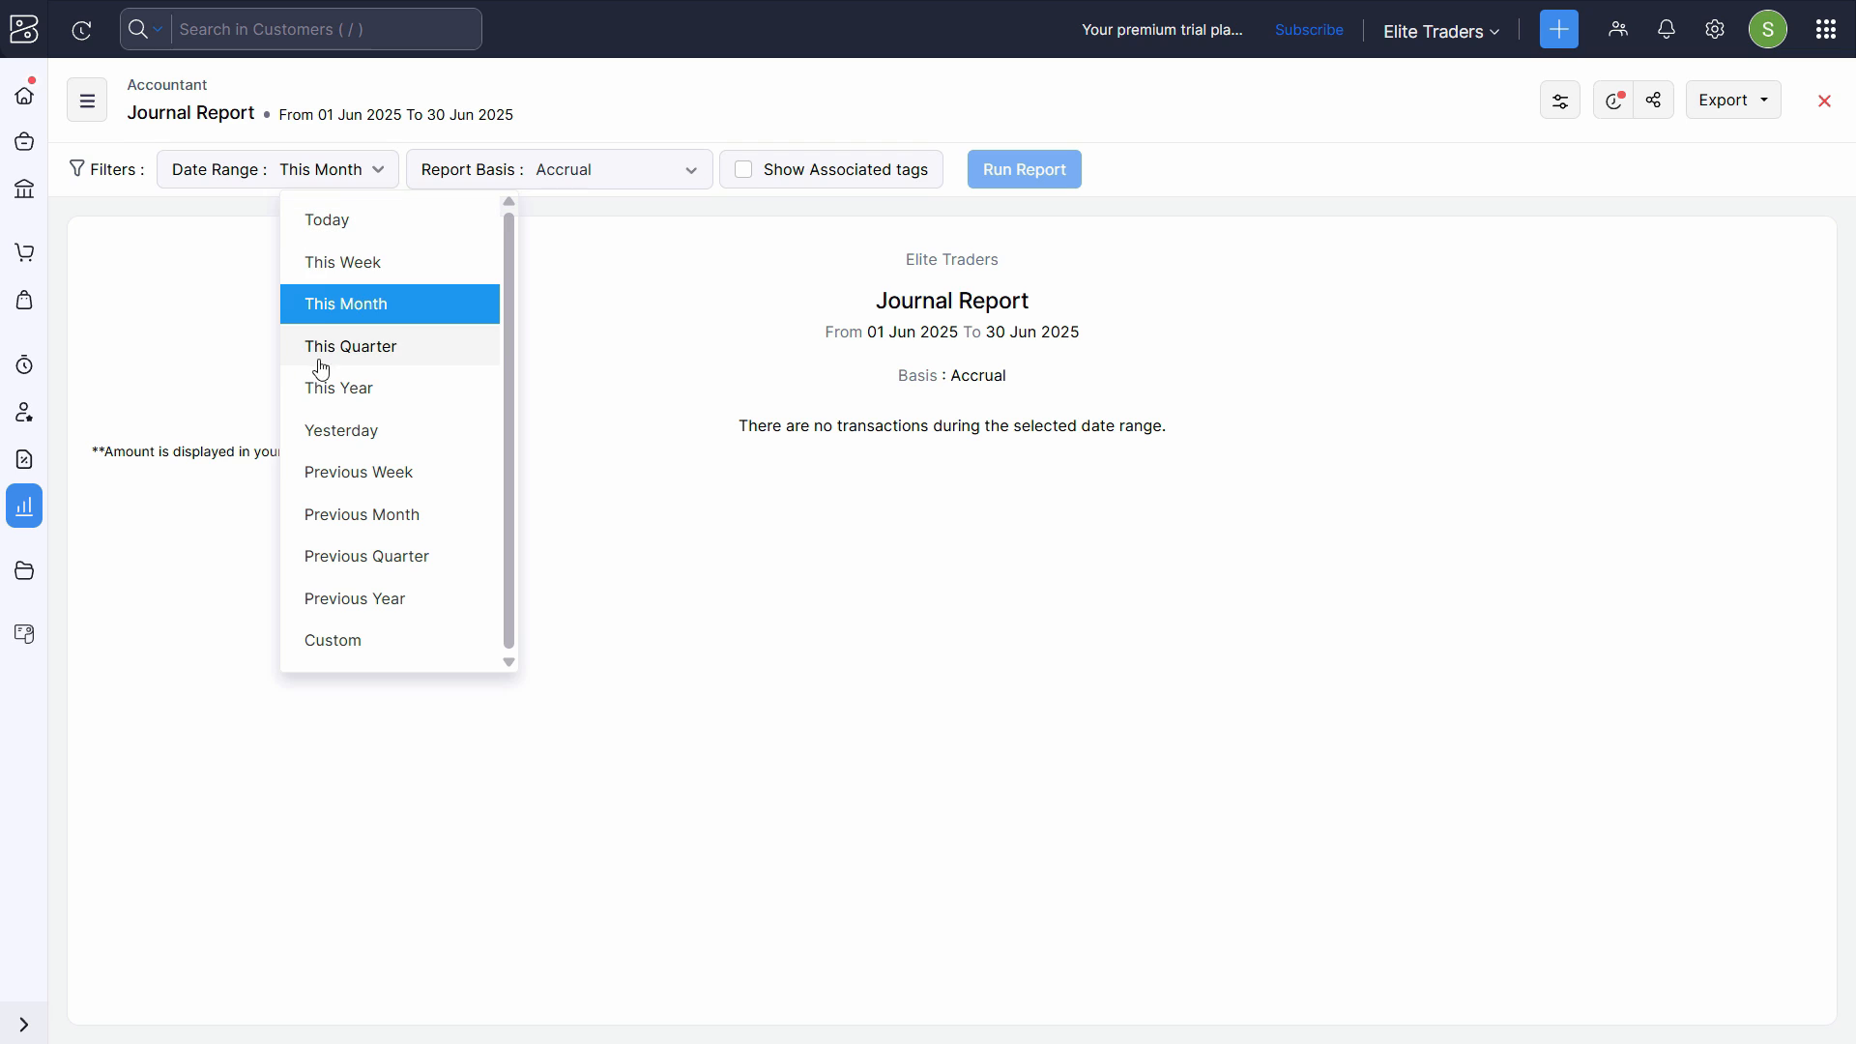
left_click(237, 178)
left_click(360, 177)
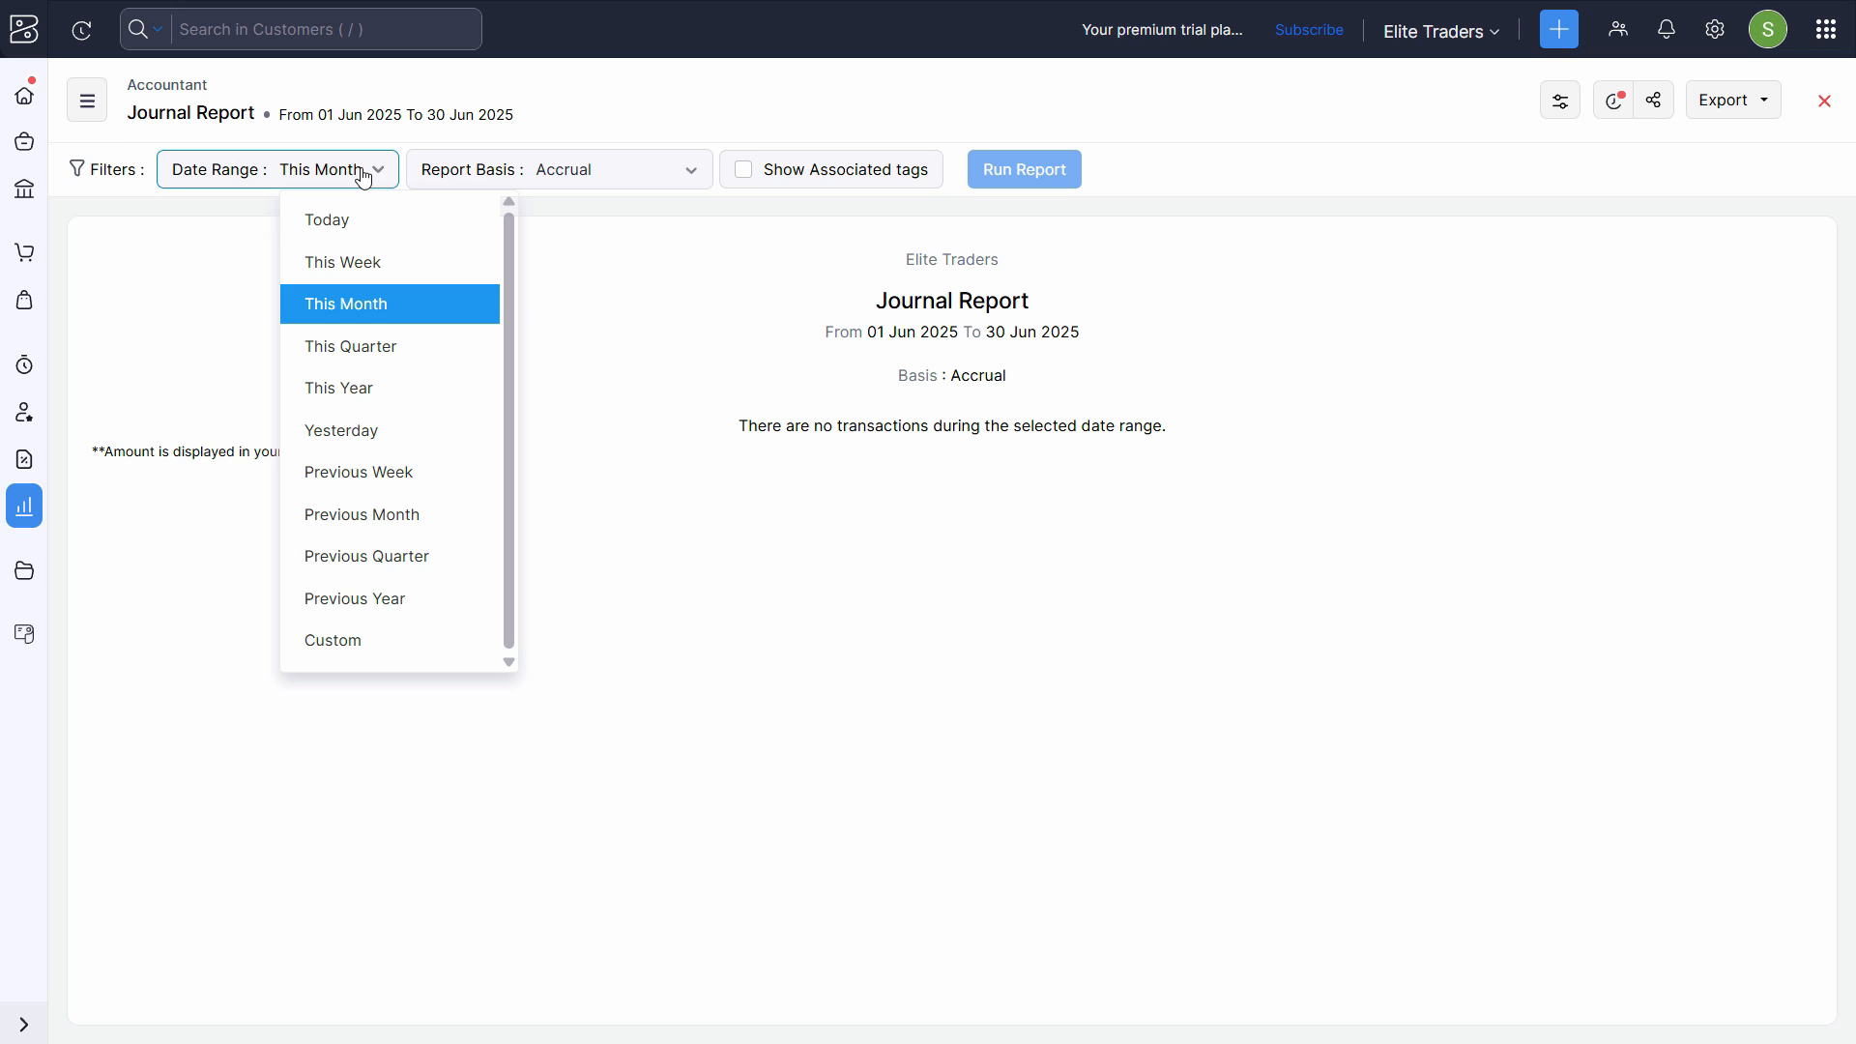
left_click(508, 171)
- Run the Journal Report for a custom date range from 01 Jan 2025 to 31 Jul 2025
left_click(375, 175)
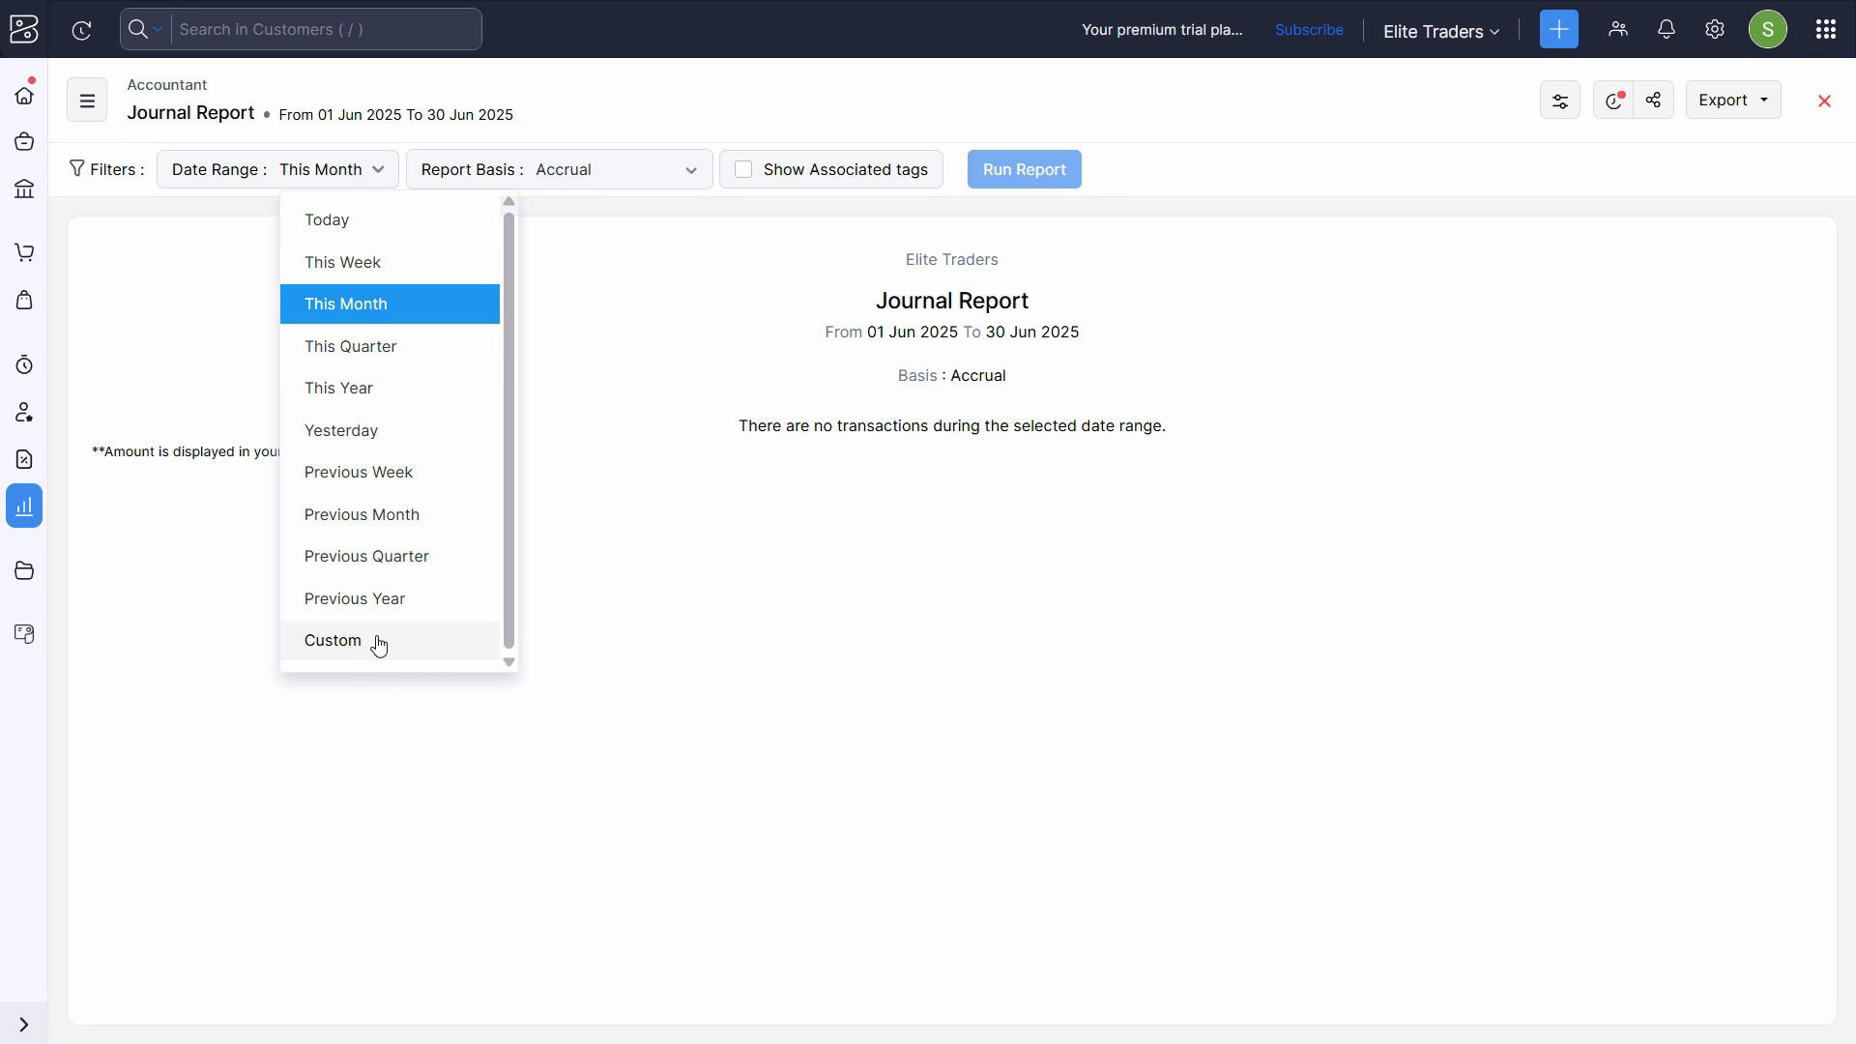
left_click(378, 646)
left_click(592, 277)
left_click(582, 299)
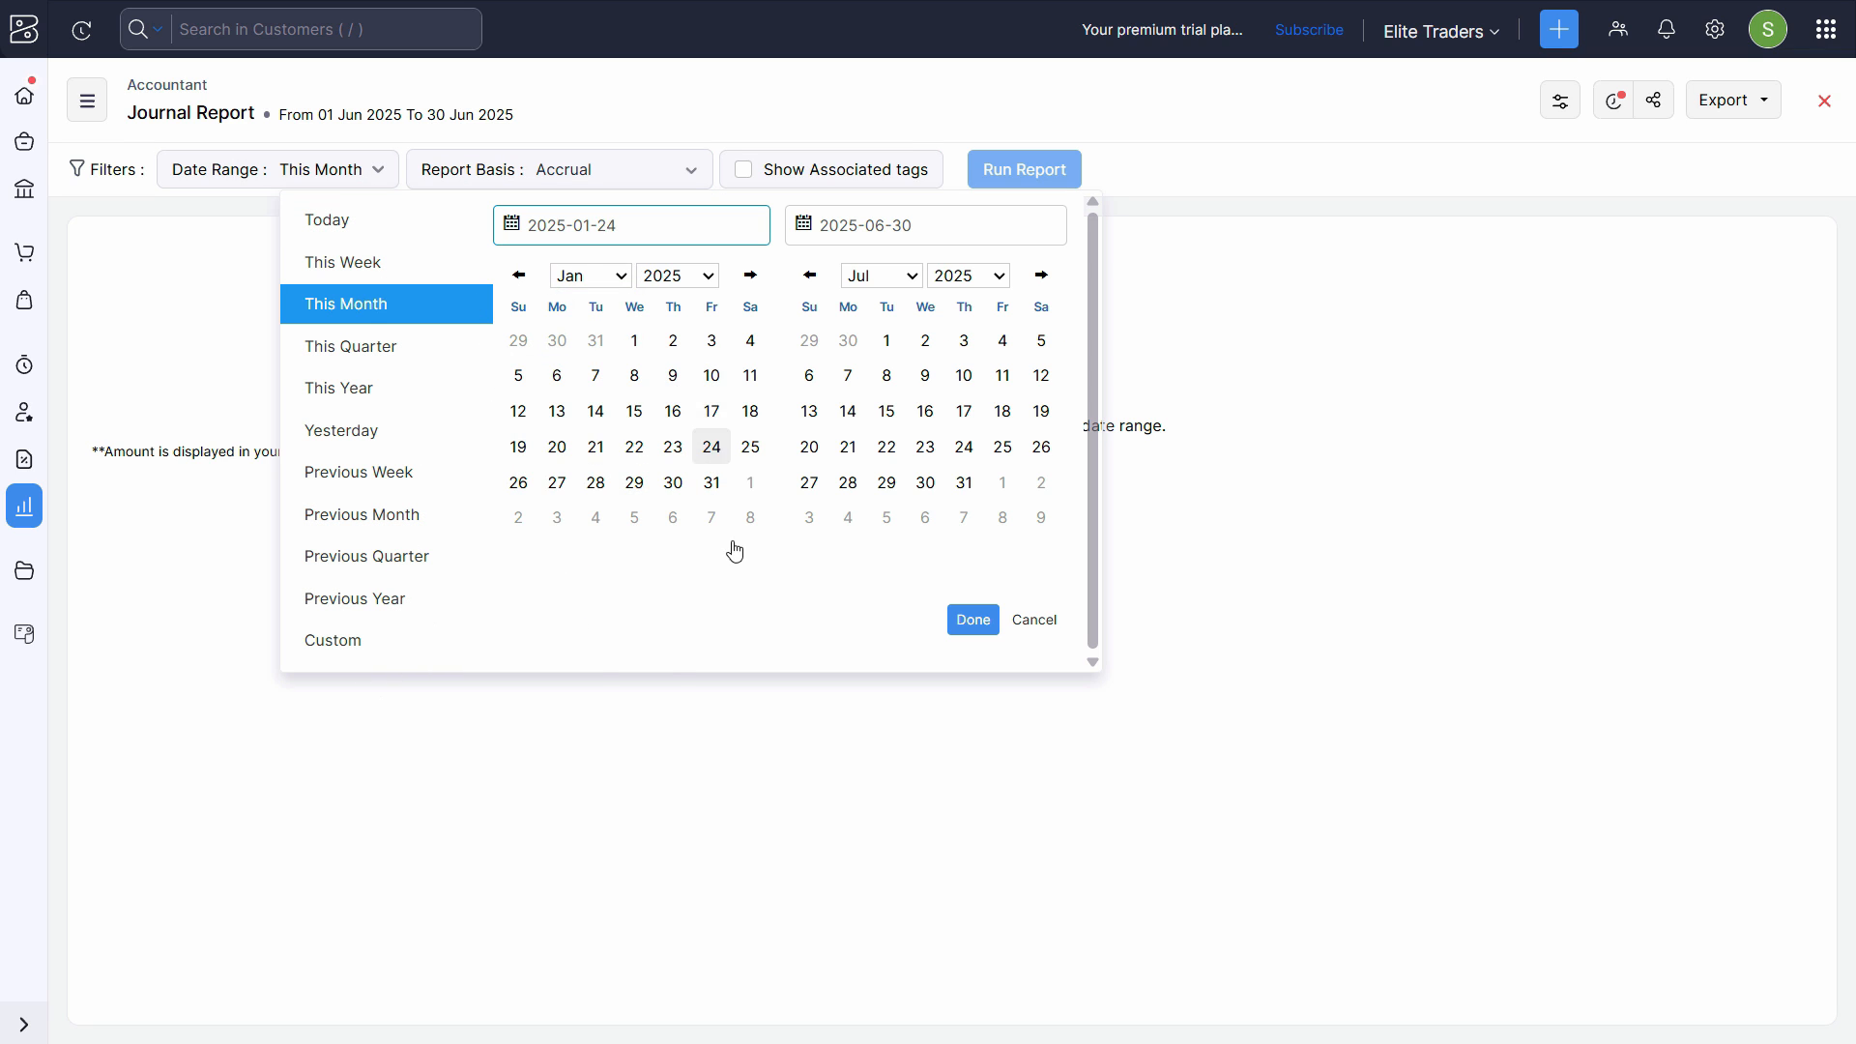
left_click(634, 340)
left_click(972, 620)
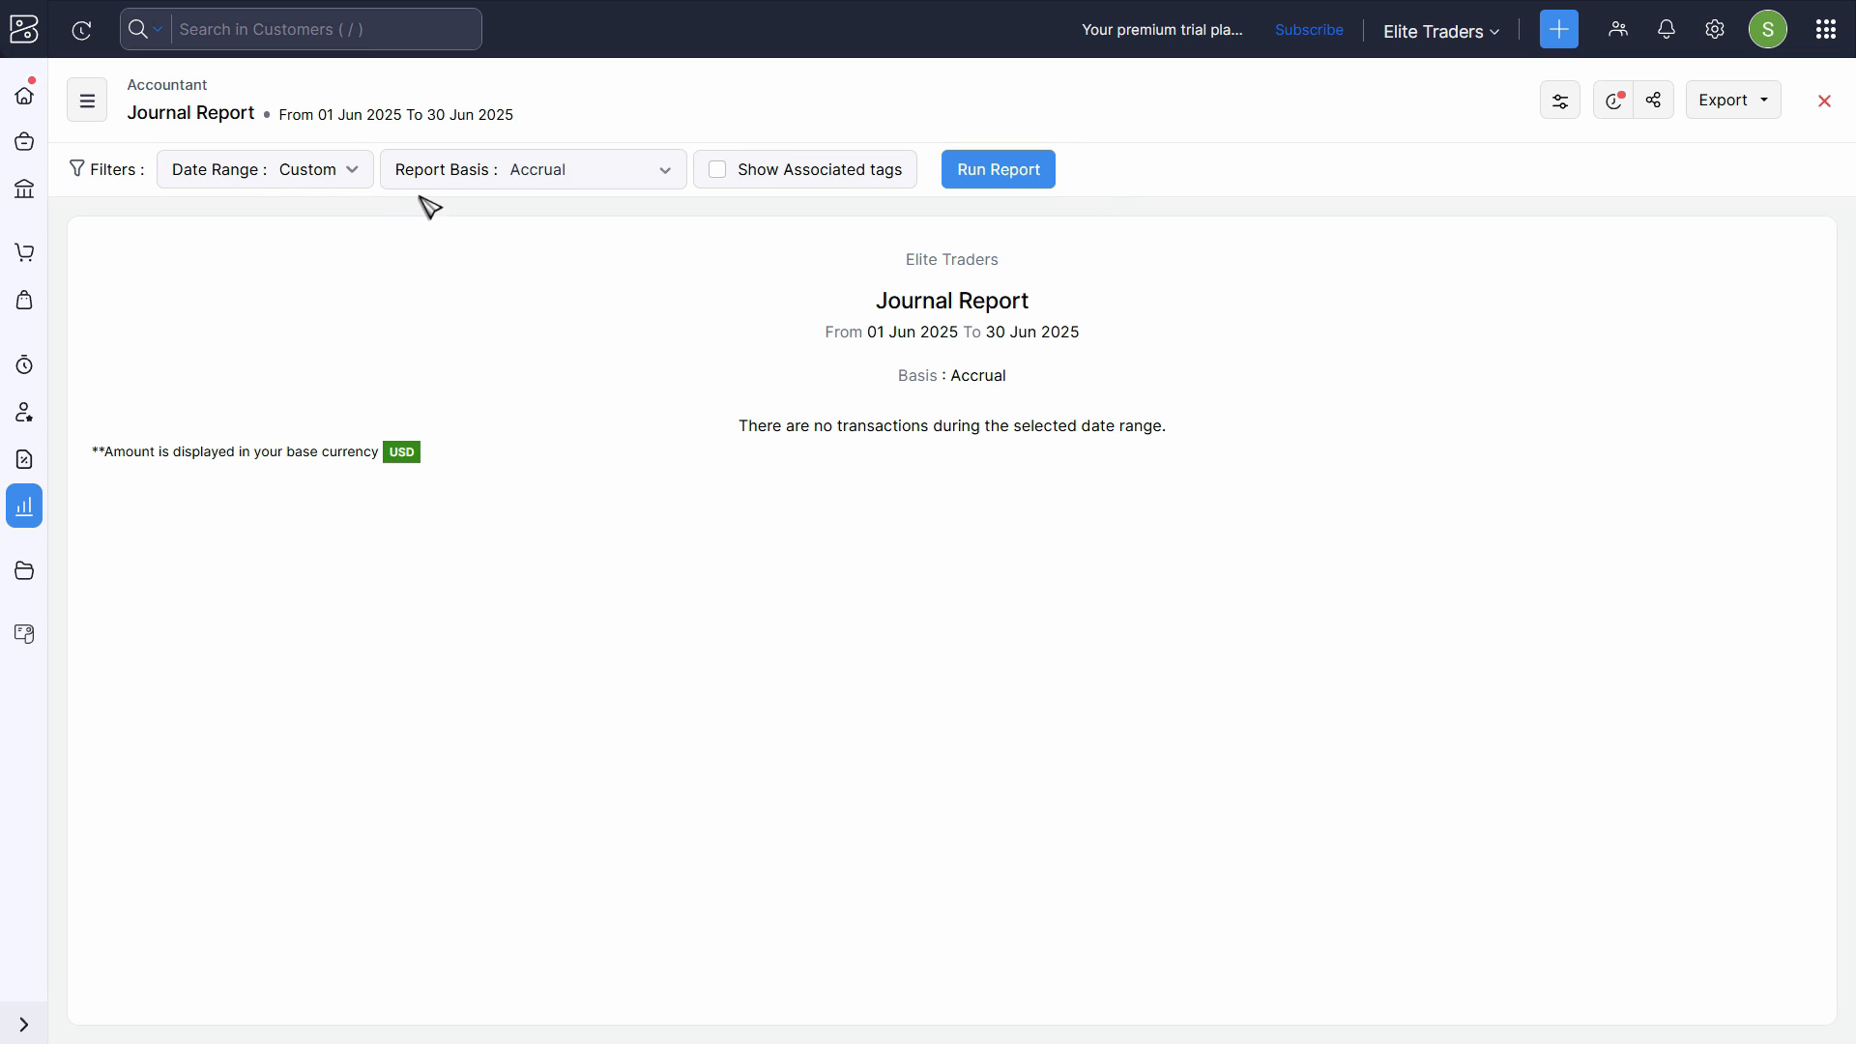
left_click(997, 187)
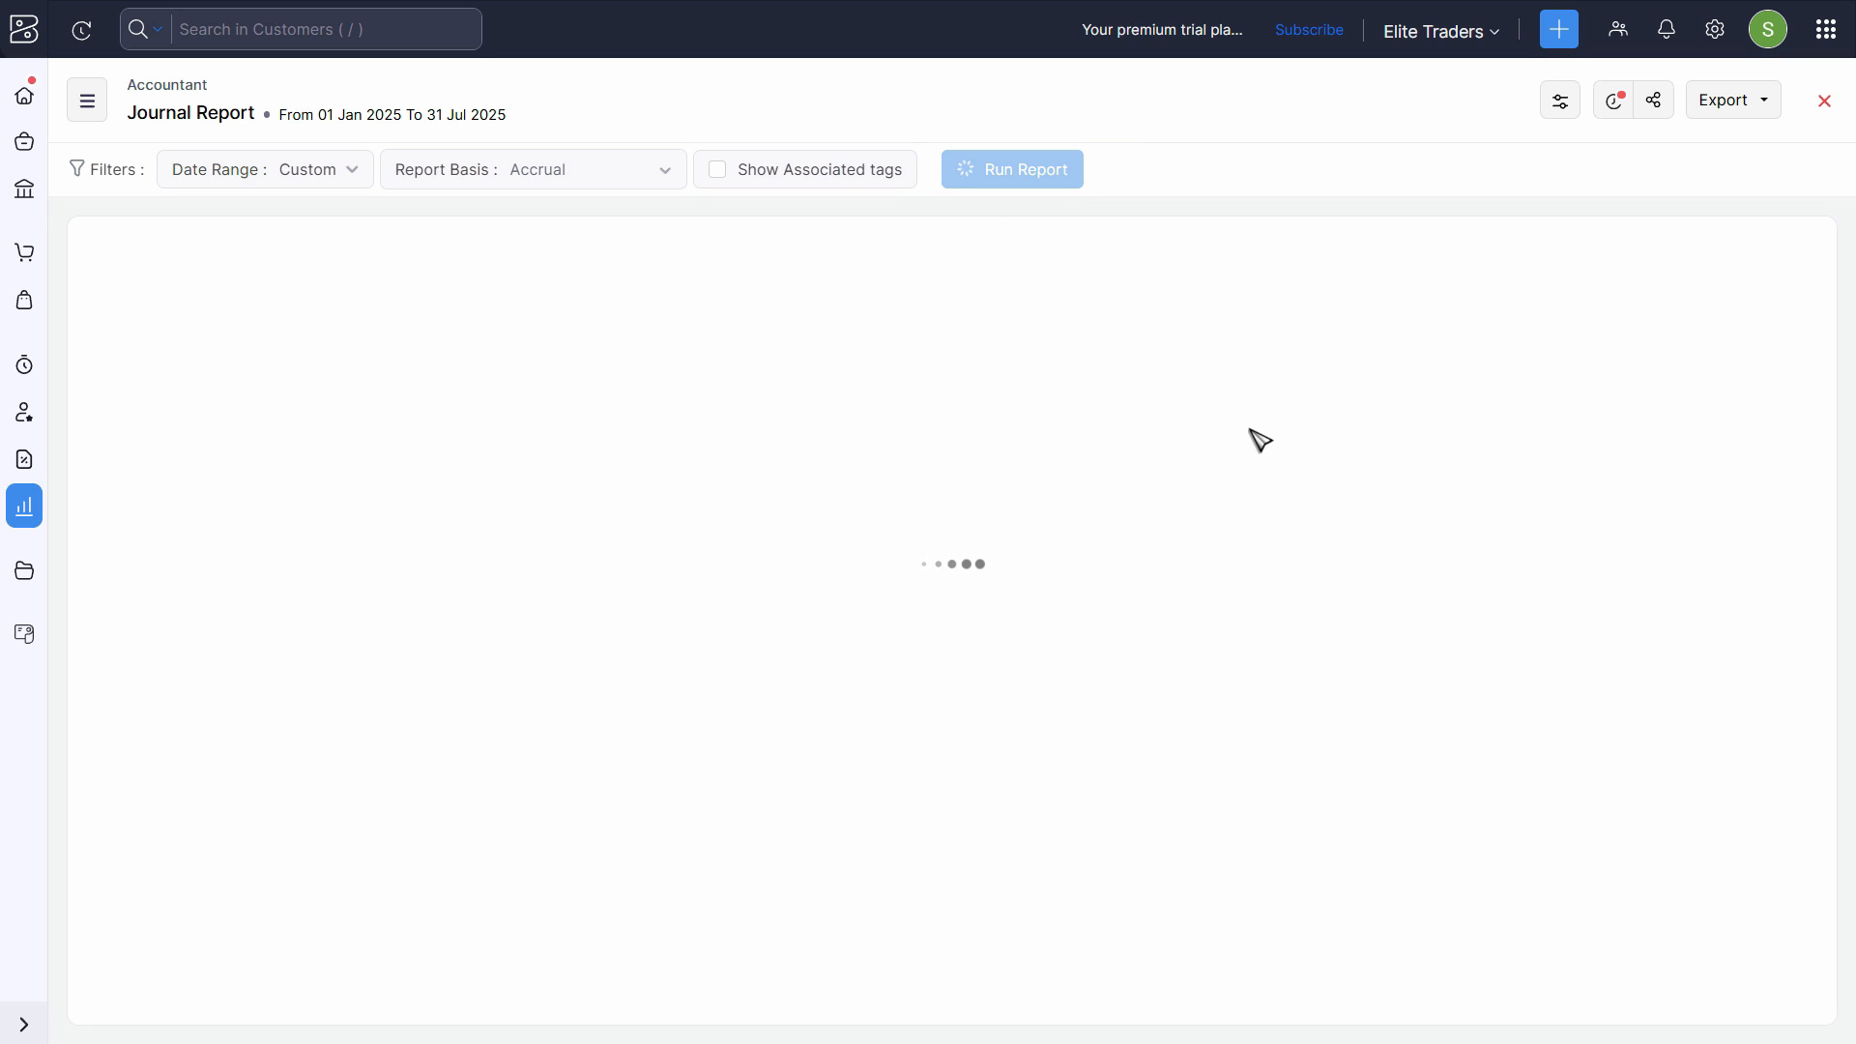
- Look through the accrual-basis Journal Report for the prepaid rent journal dated 04 Jan 2025
scroll(1228, 560, "down", 5)
scroll(671, 542, "up", 5)
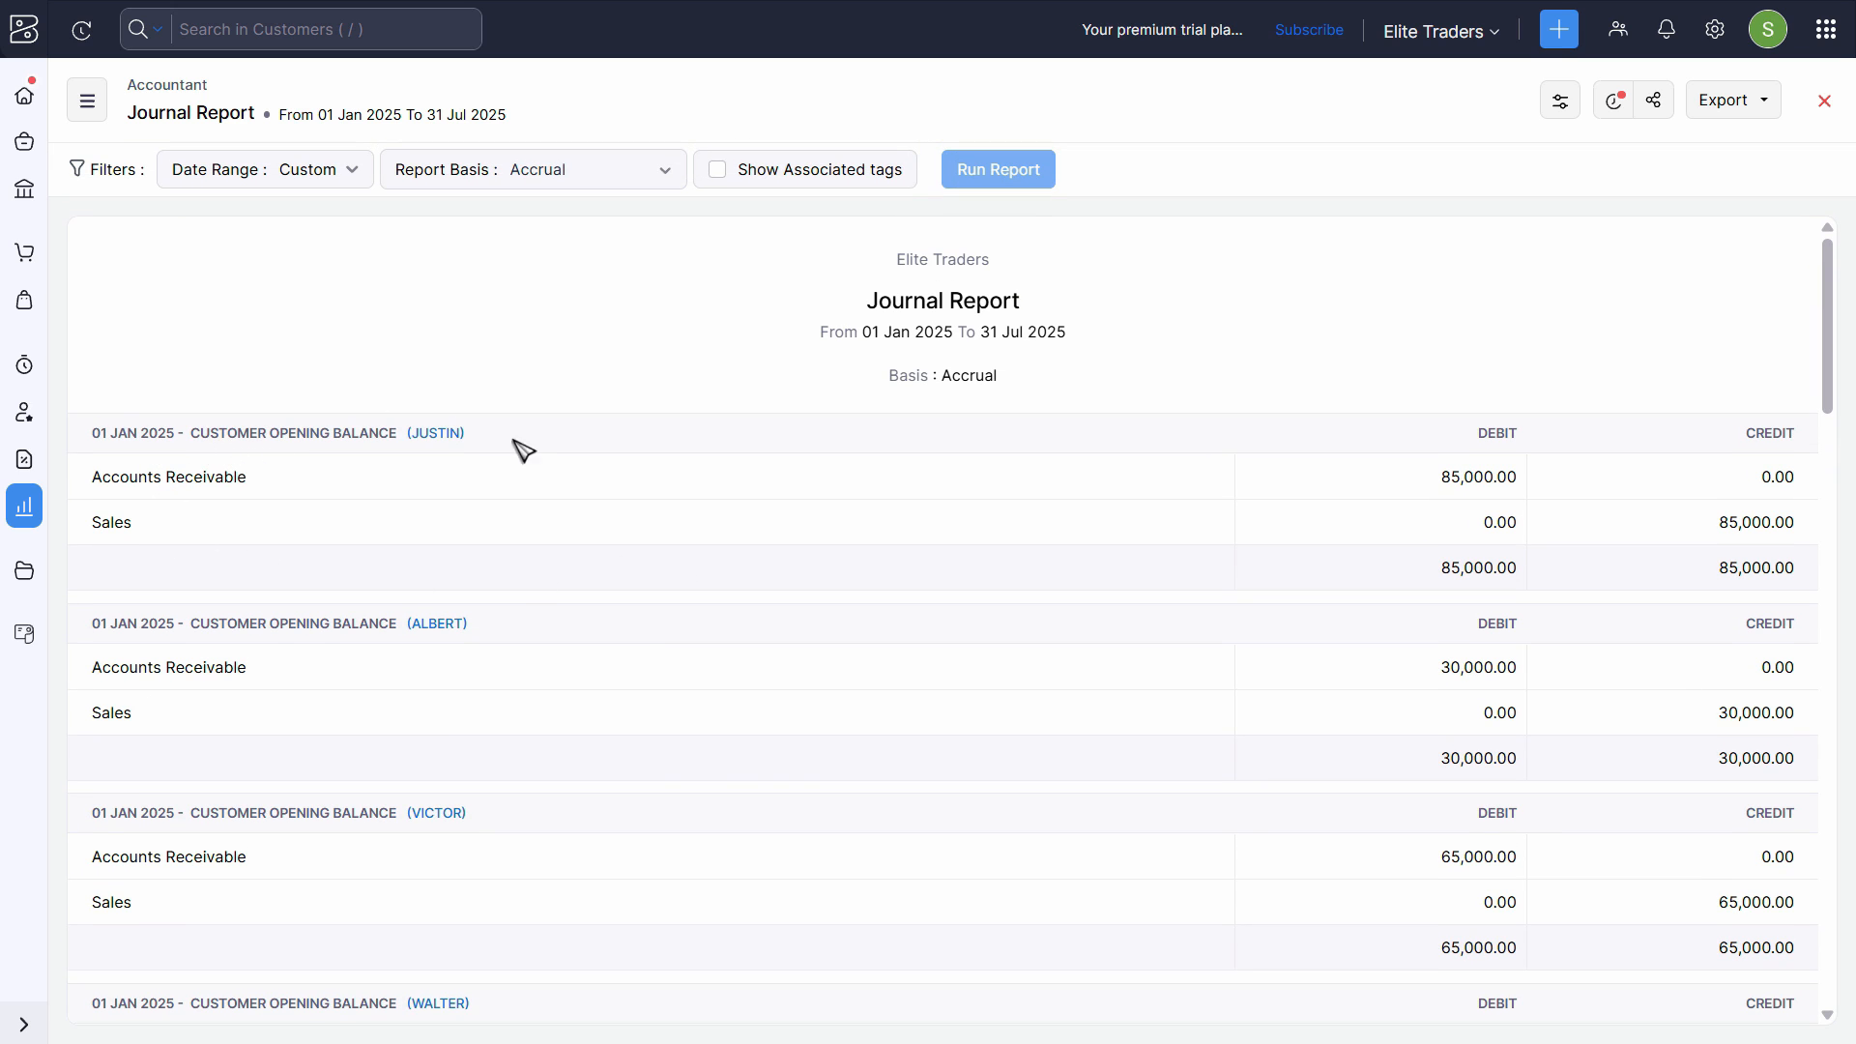
scroll(439, 360, "down", 5)
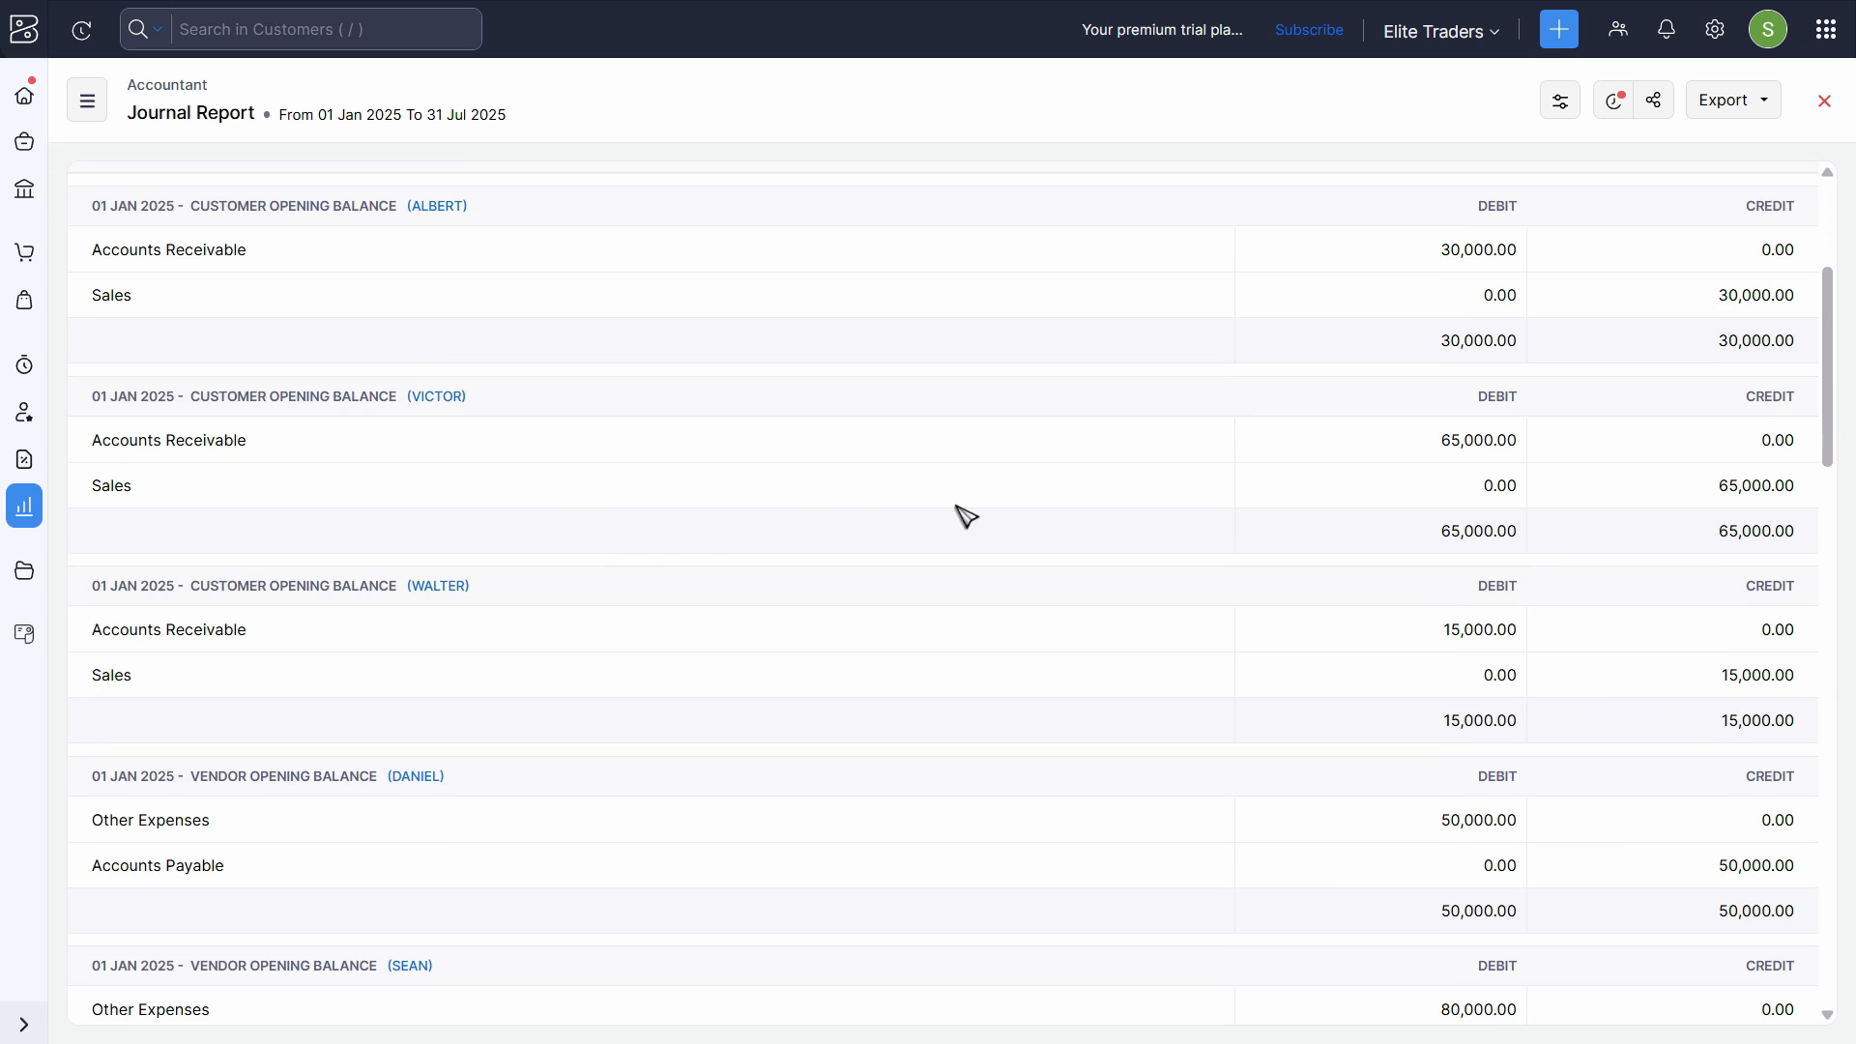
scroll(970, 642, "down", 20)
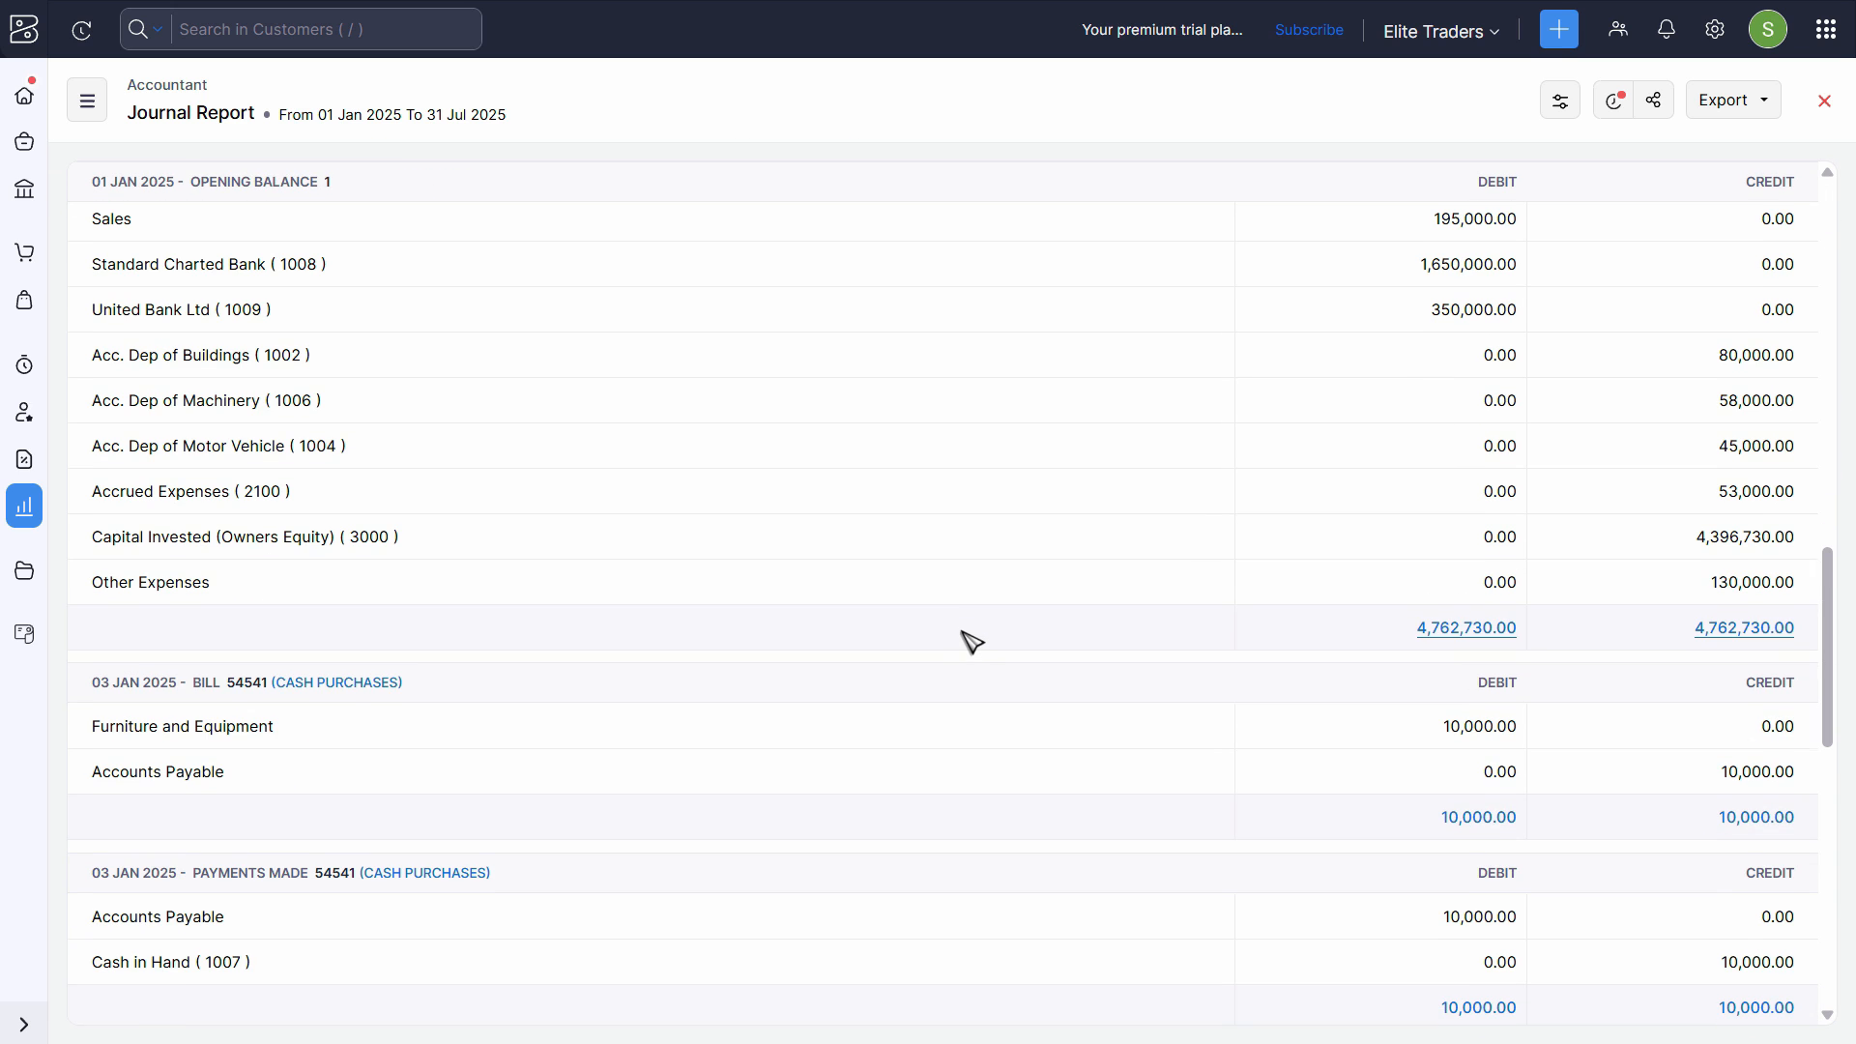
scroll(977, 647, "down", 4)
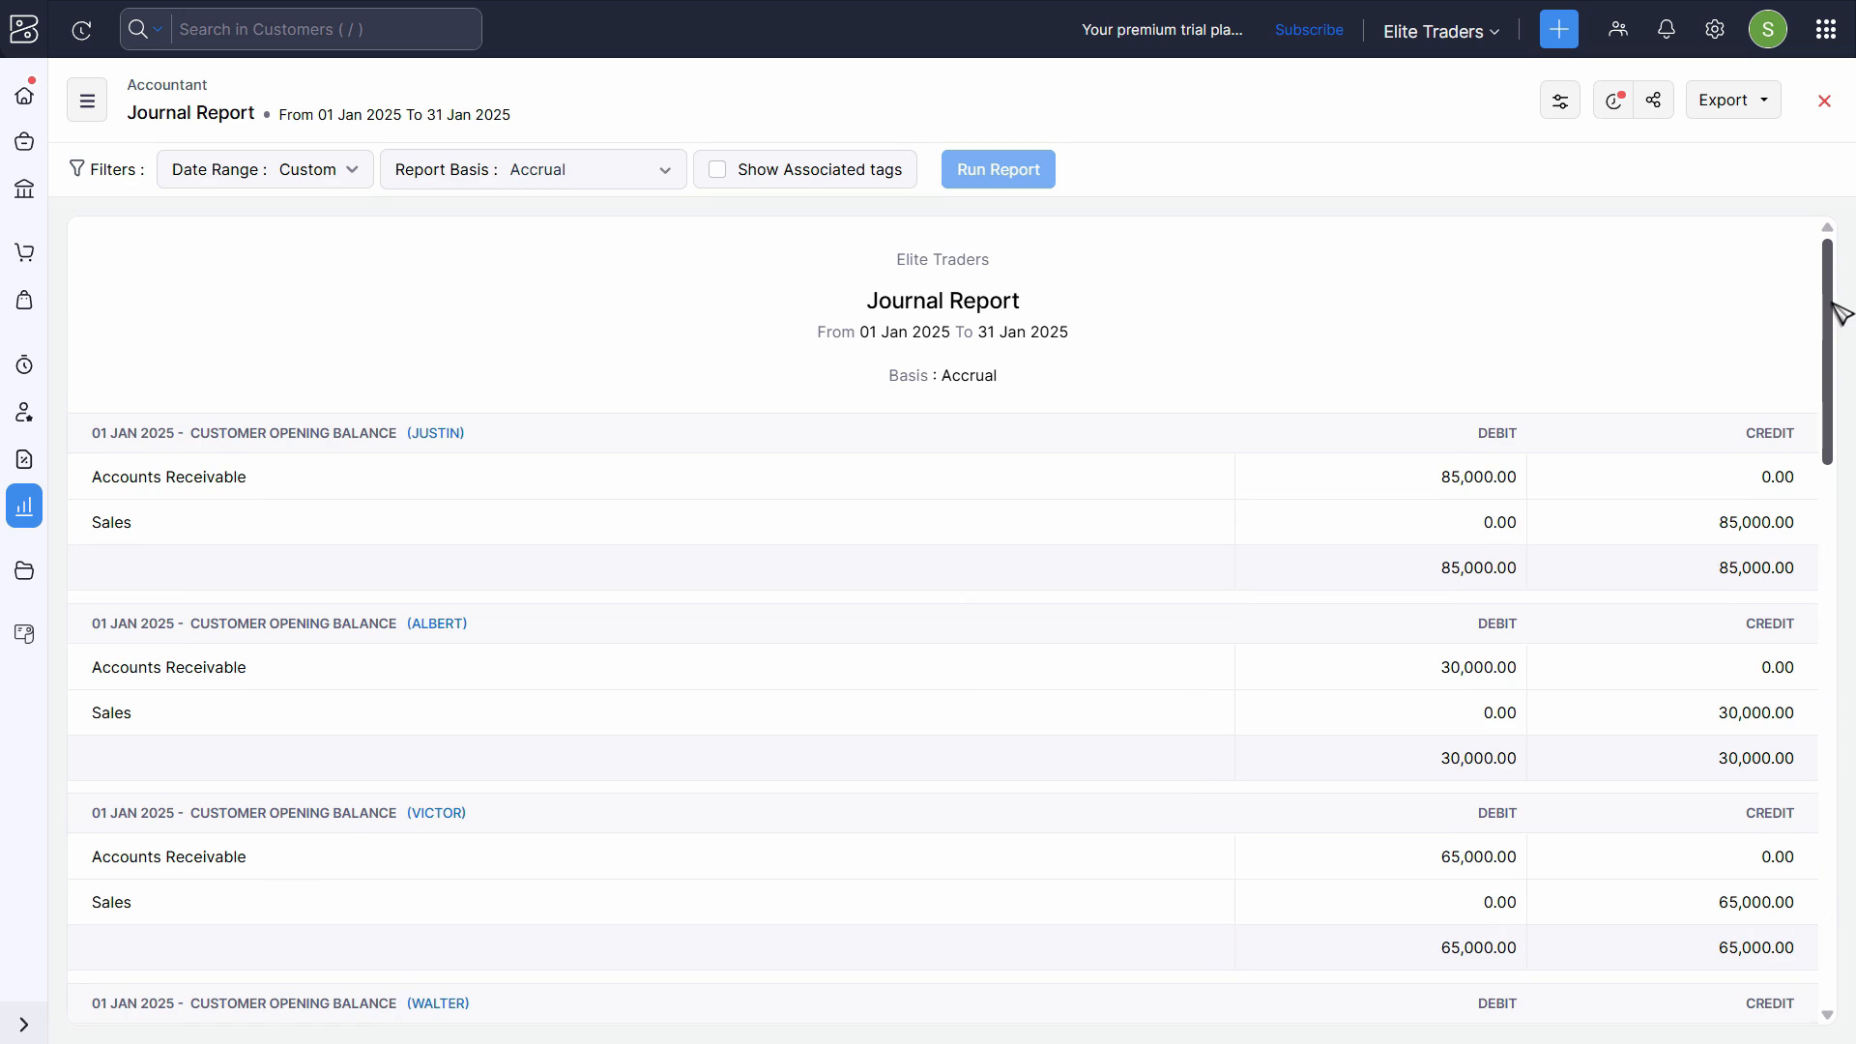
left_click_drag(1835, 310, 1845, 372)
scroll(527, 316, "down", 2)
scroll(581, 368, "up", 3)
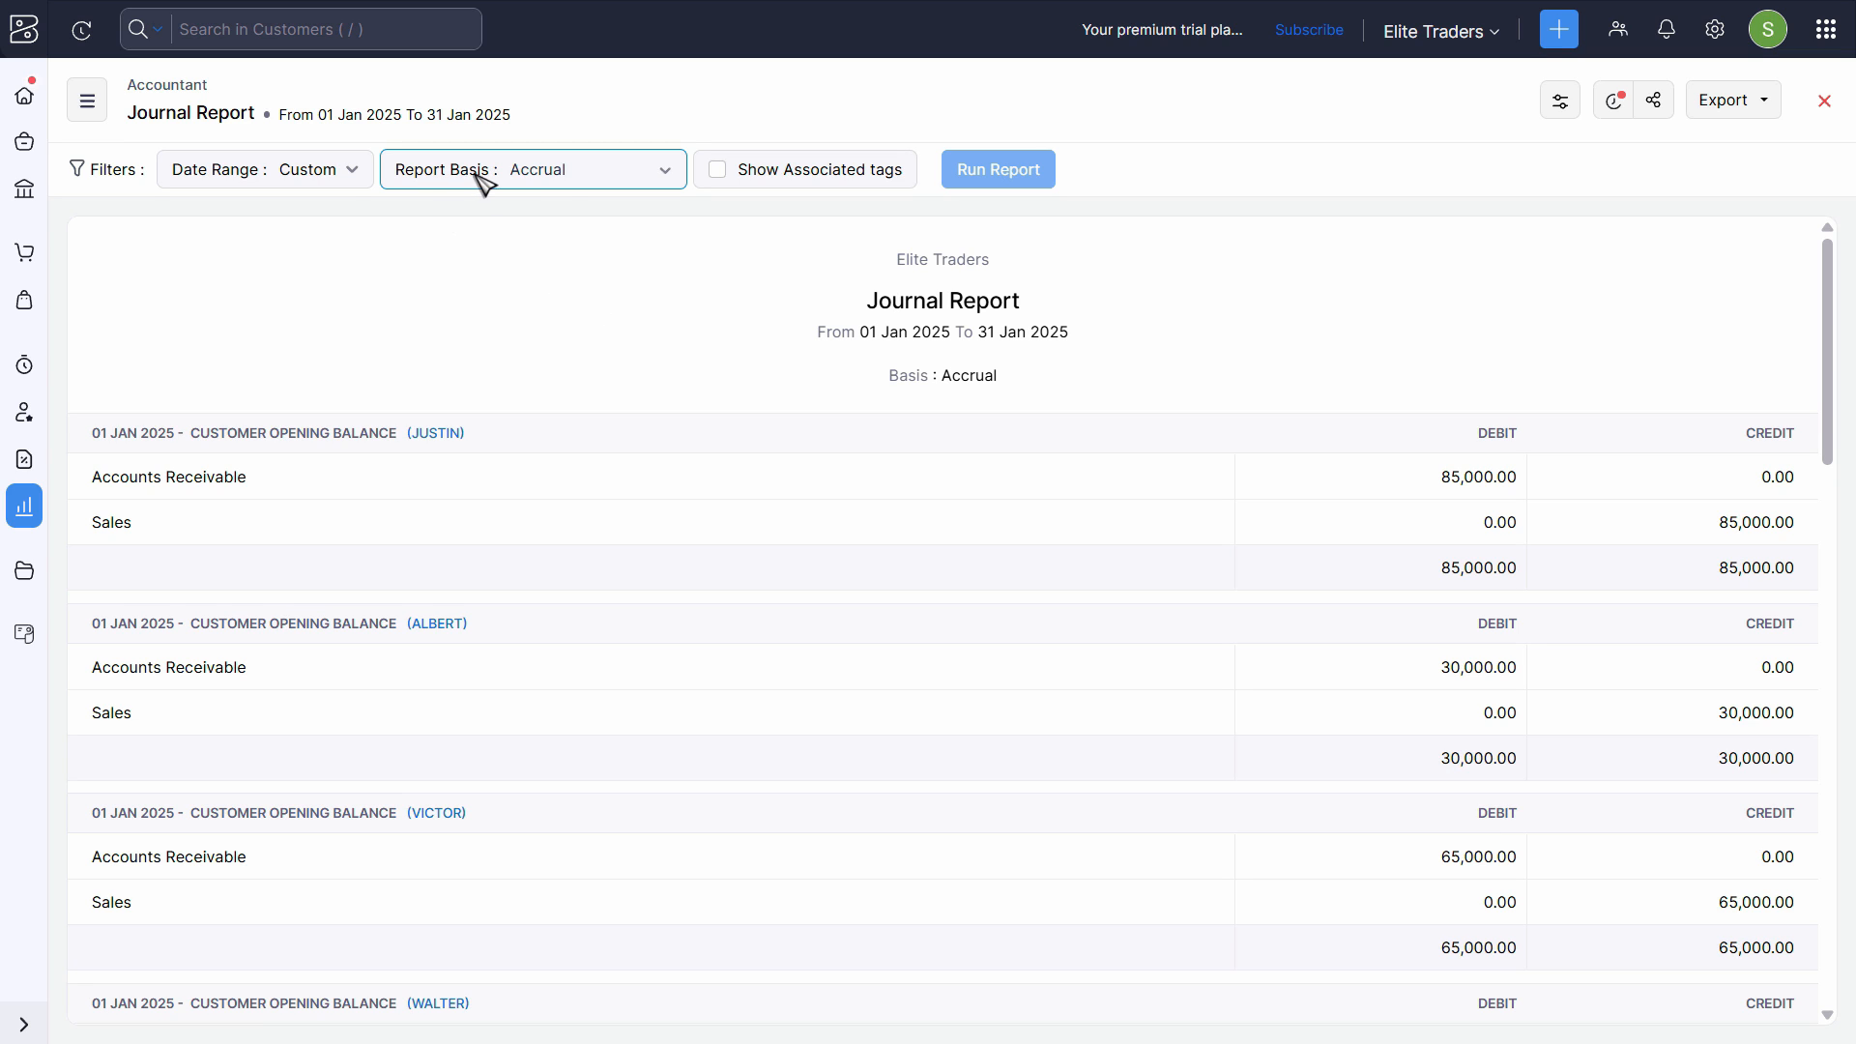
- Run the Journal Report on the Cash basis and check for the prepaid rent journal dated 04 Jan 2025
left_click(577, 177)
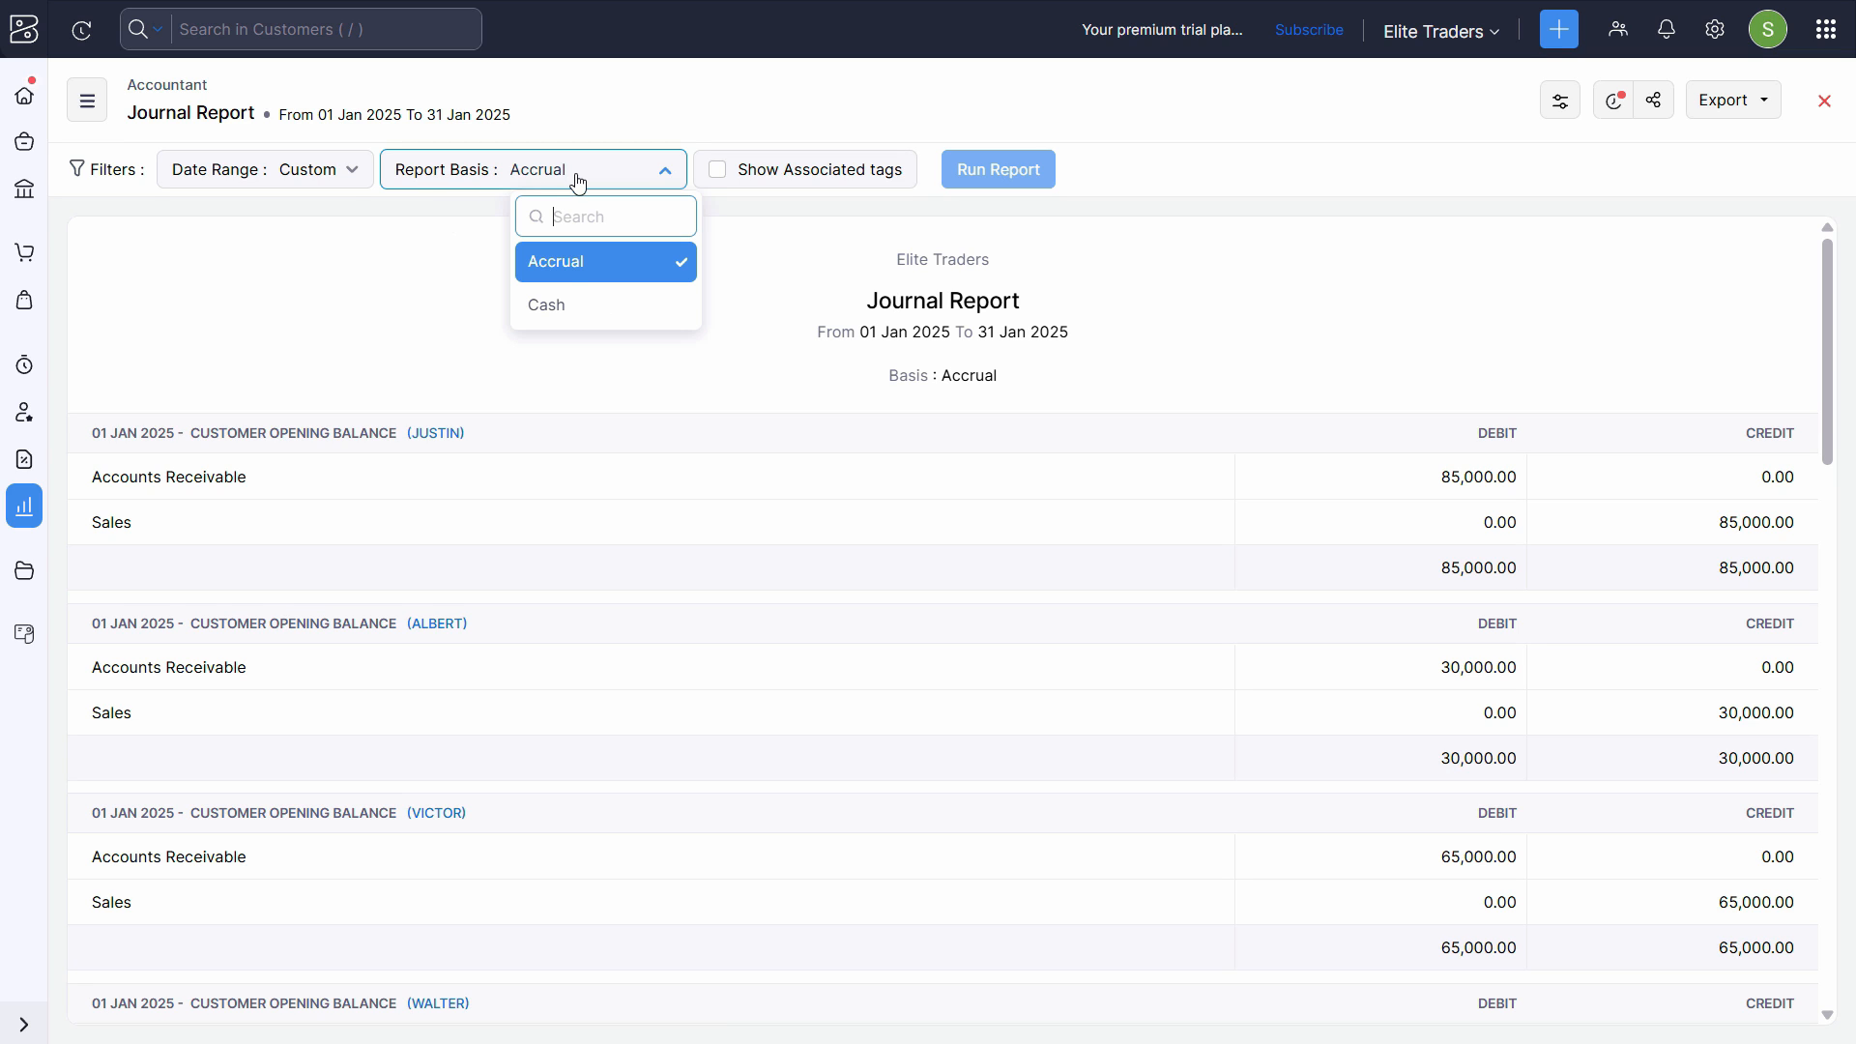
left_click(560, 314)
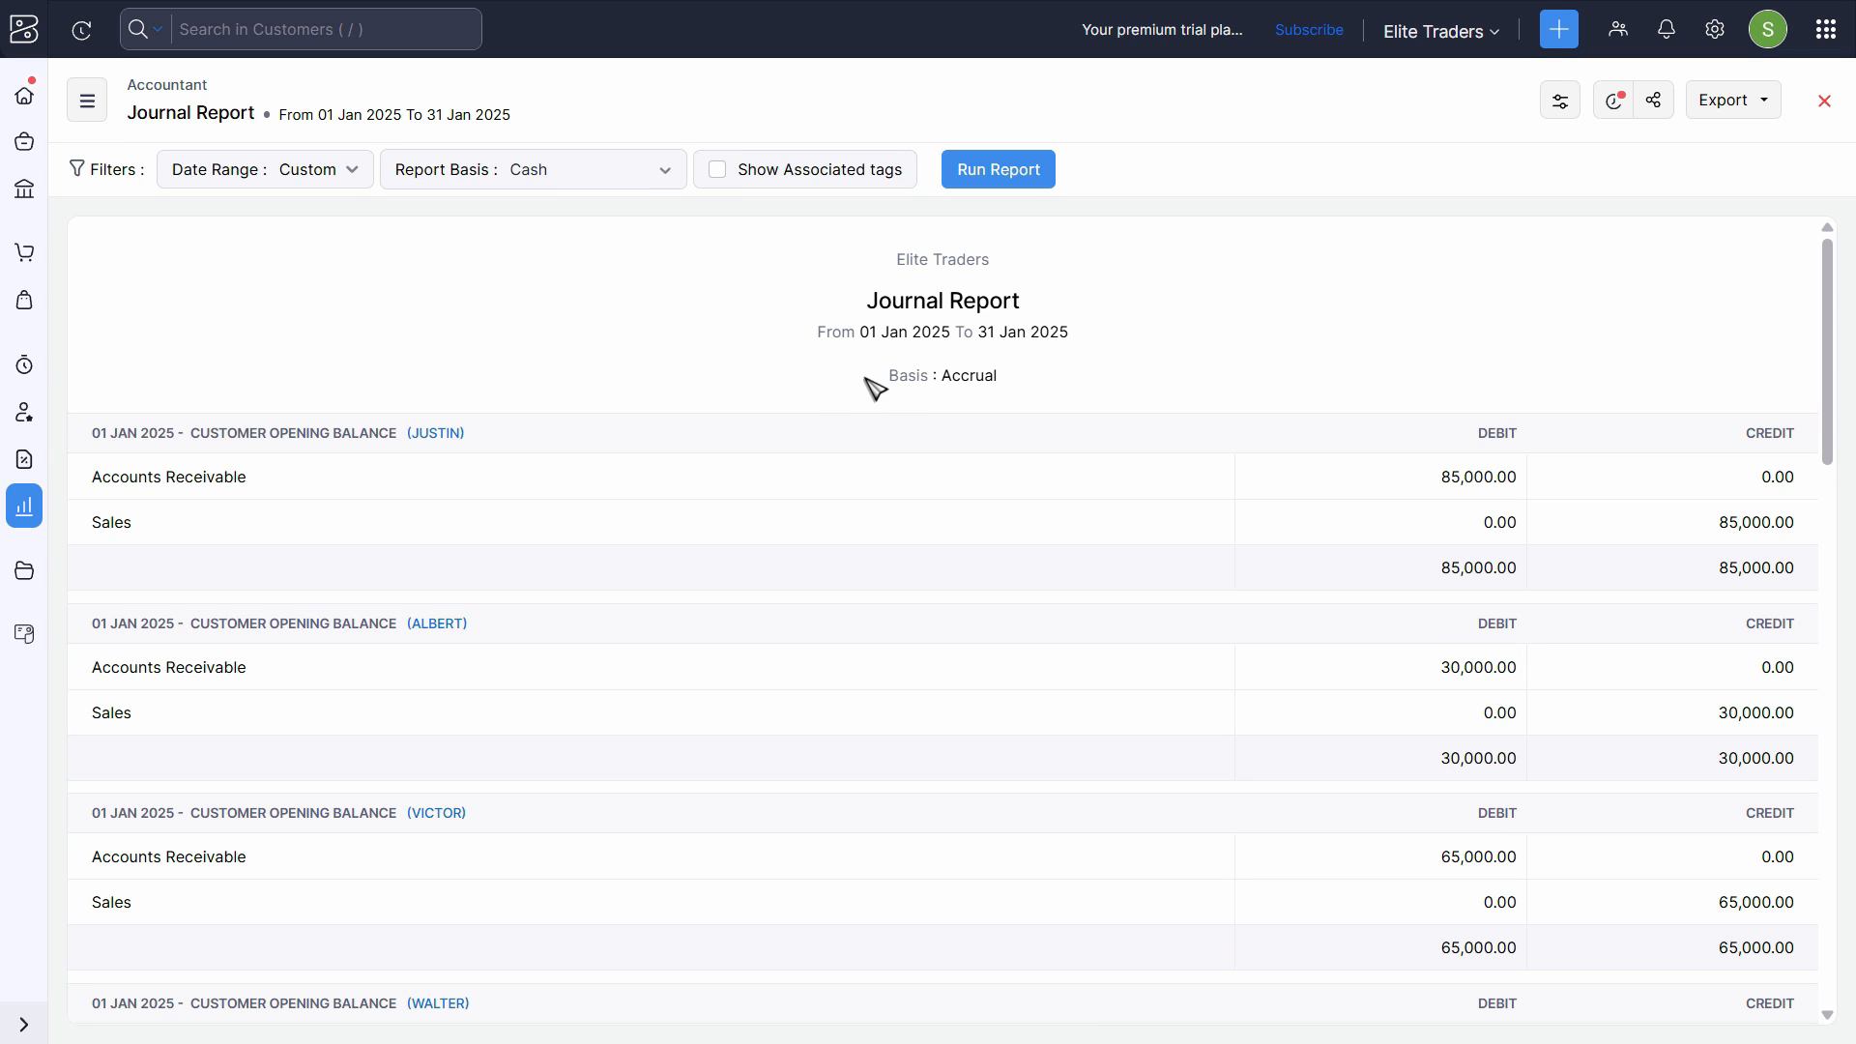
left_click(995, 183)
scroll(1195, 398, "down", 6)
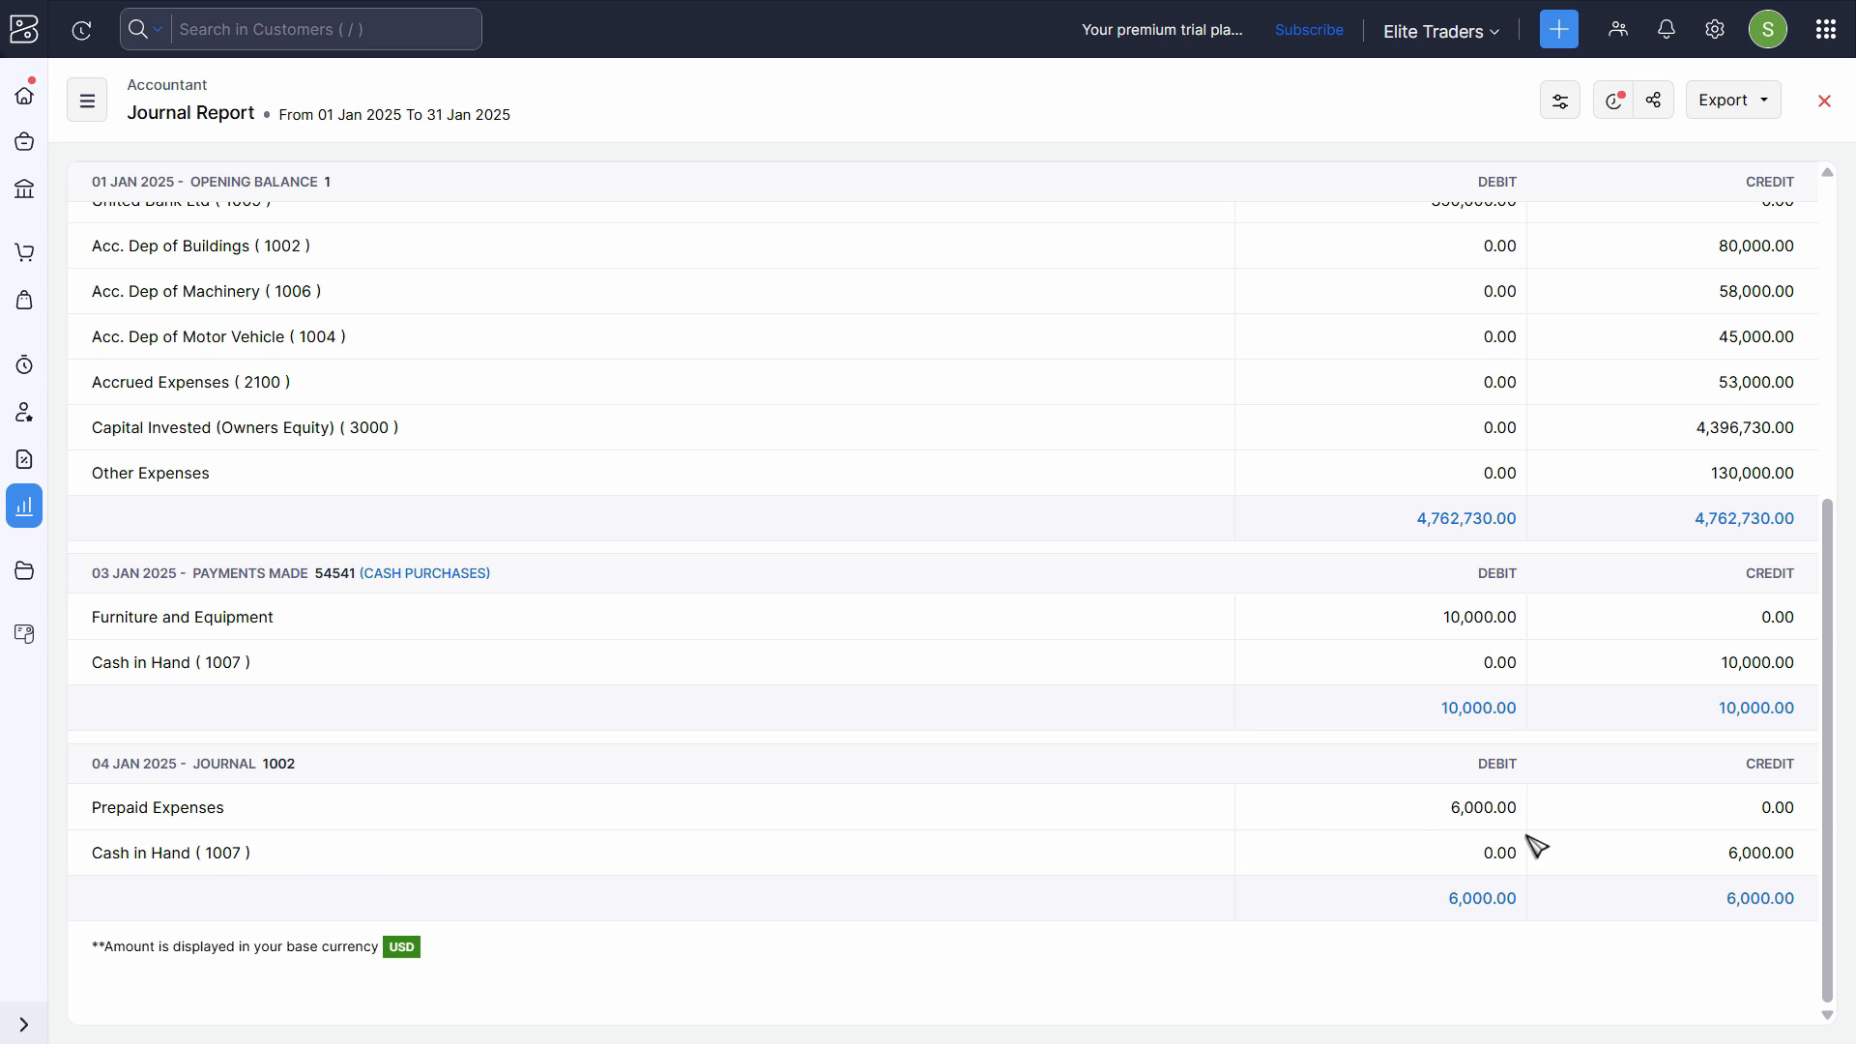
- Open the Balance Sheet report from the Reports Center
left_click(26, 512)
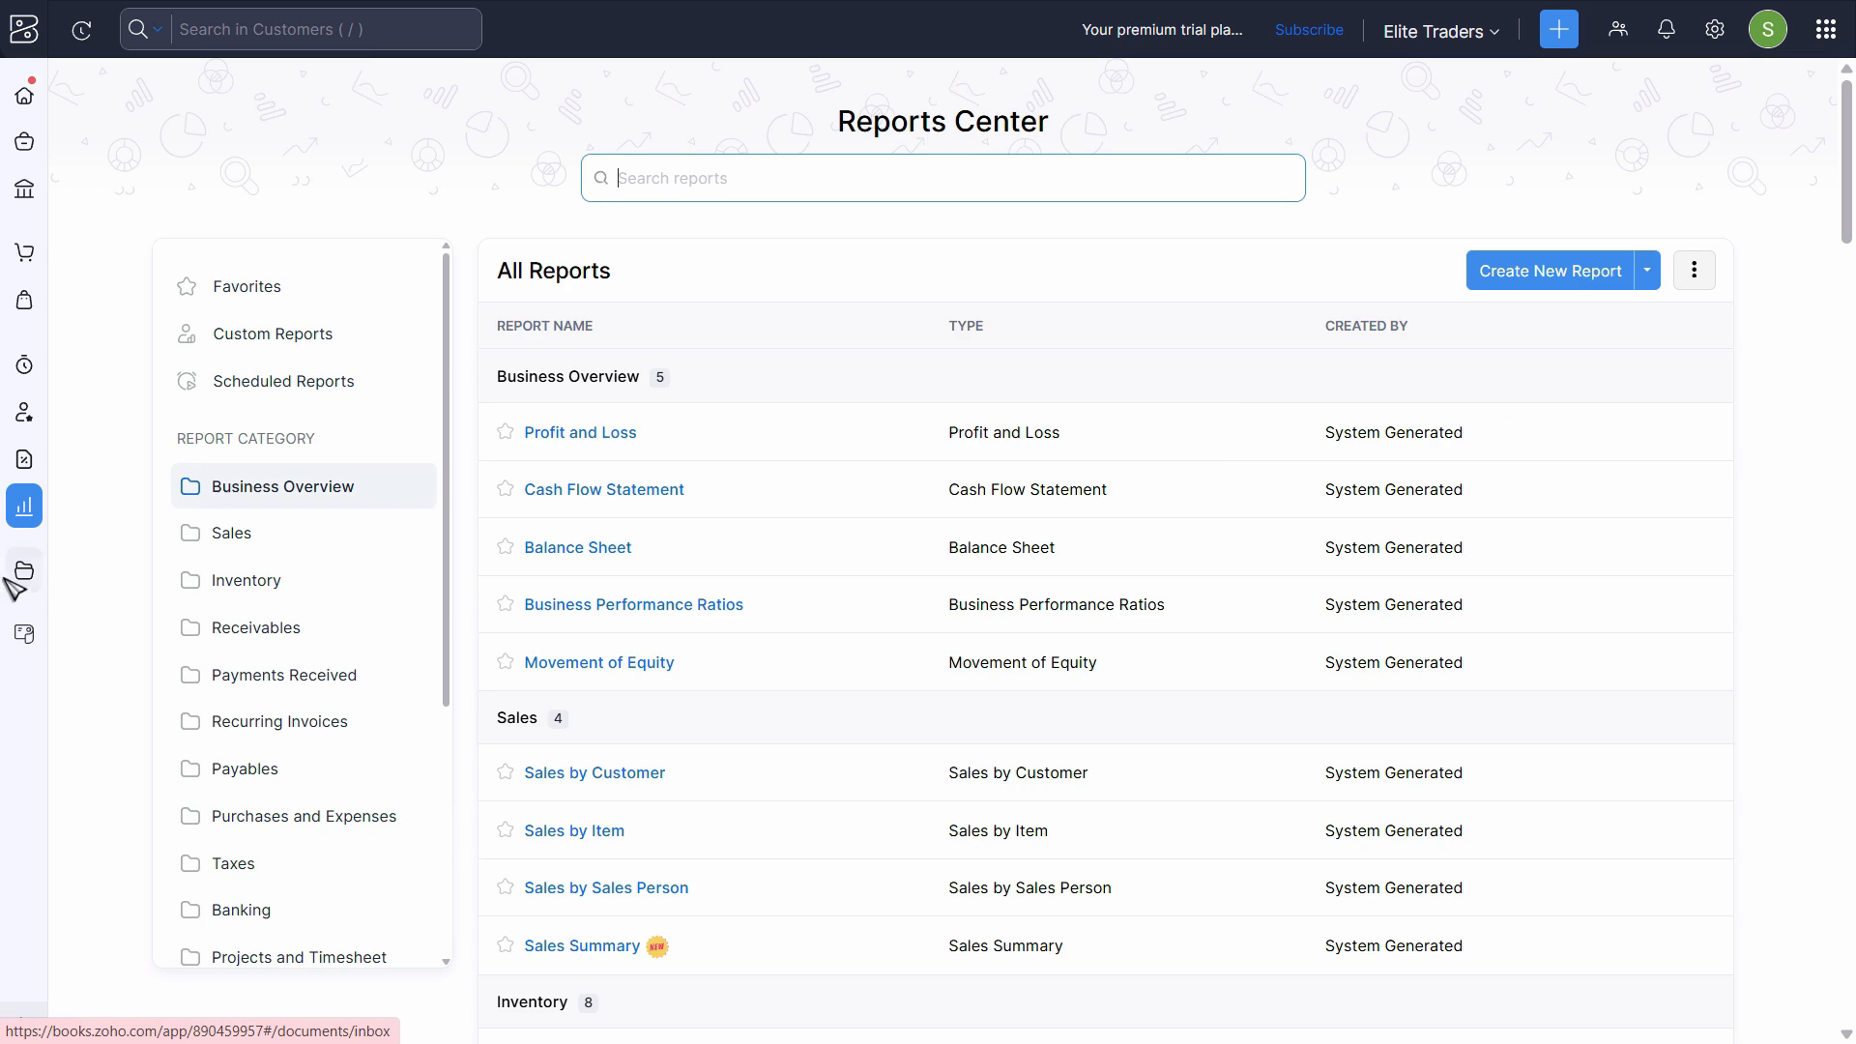
left_click(611, 547)
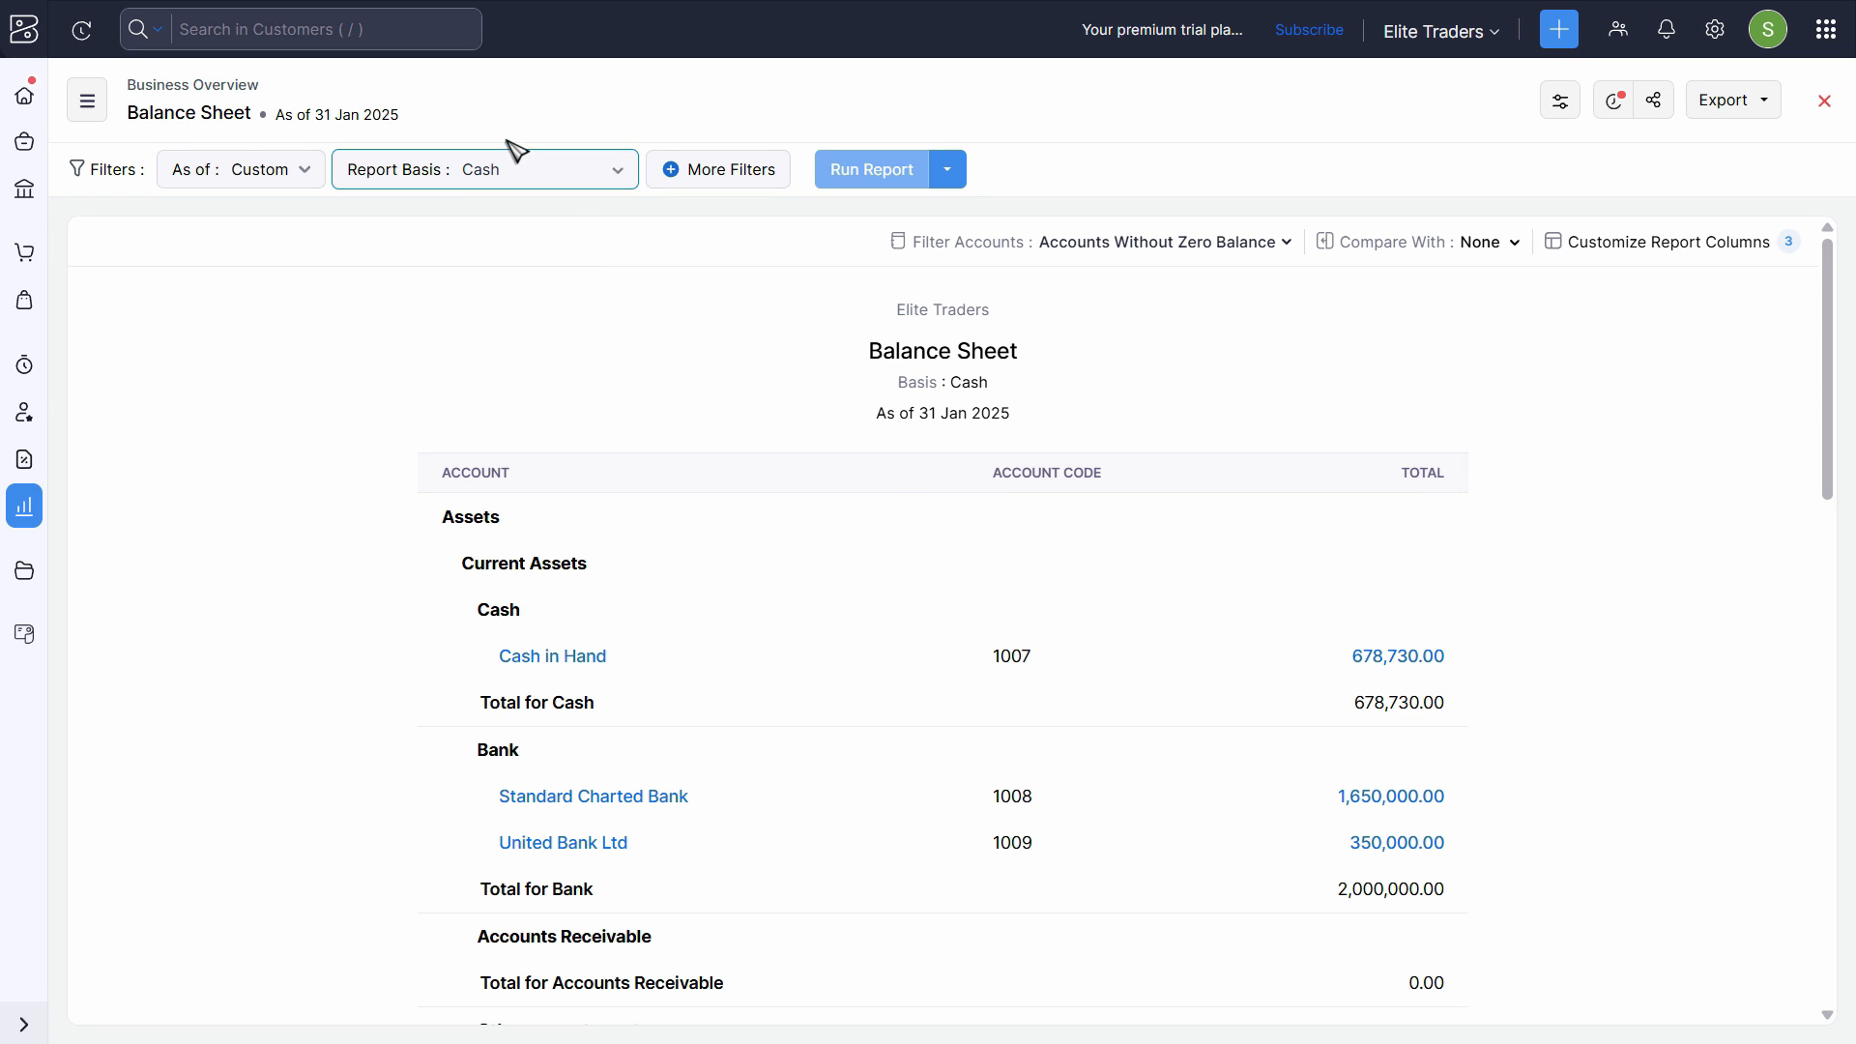
- Run the Balance Sheet on the Accrual basis and examine its current assets for Prepaid Expenses
left_click(508, 170)
left_click(504, 259)
left_click(870, 169)
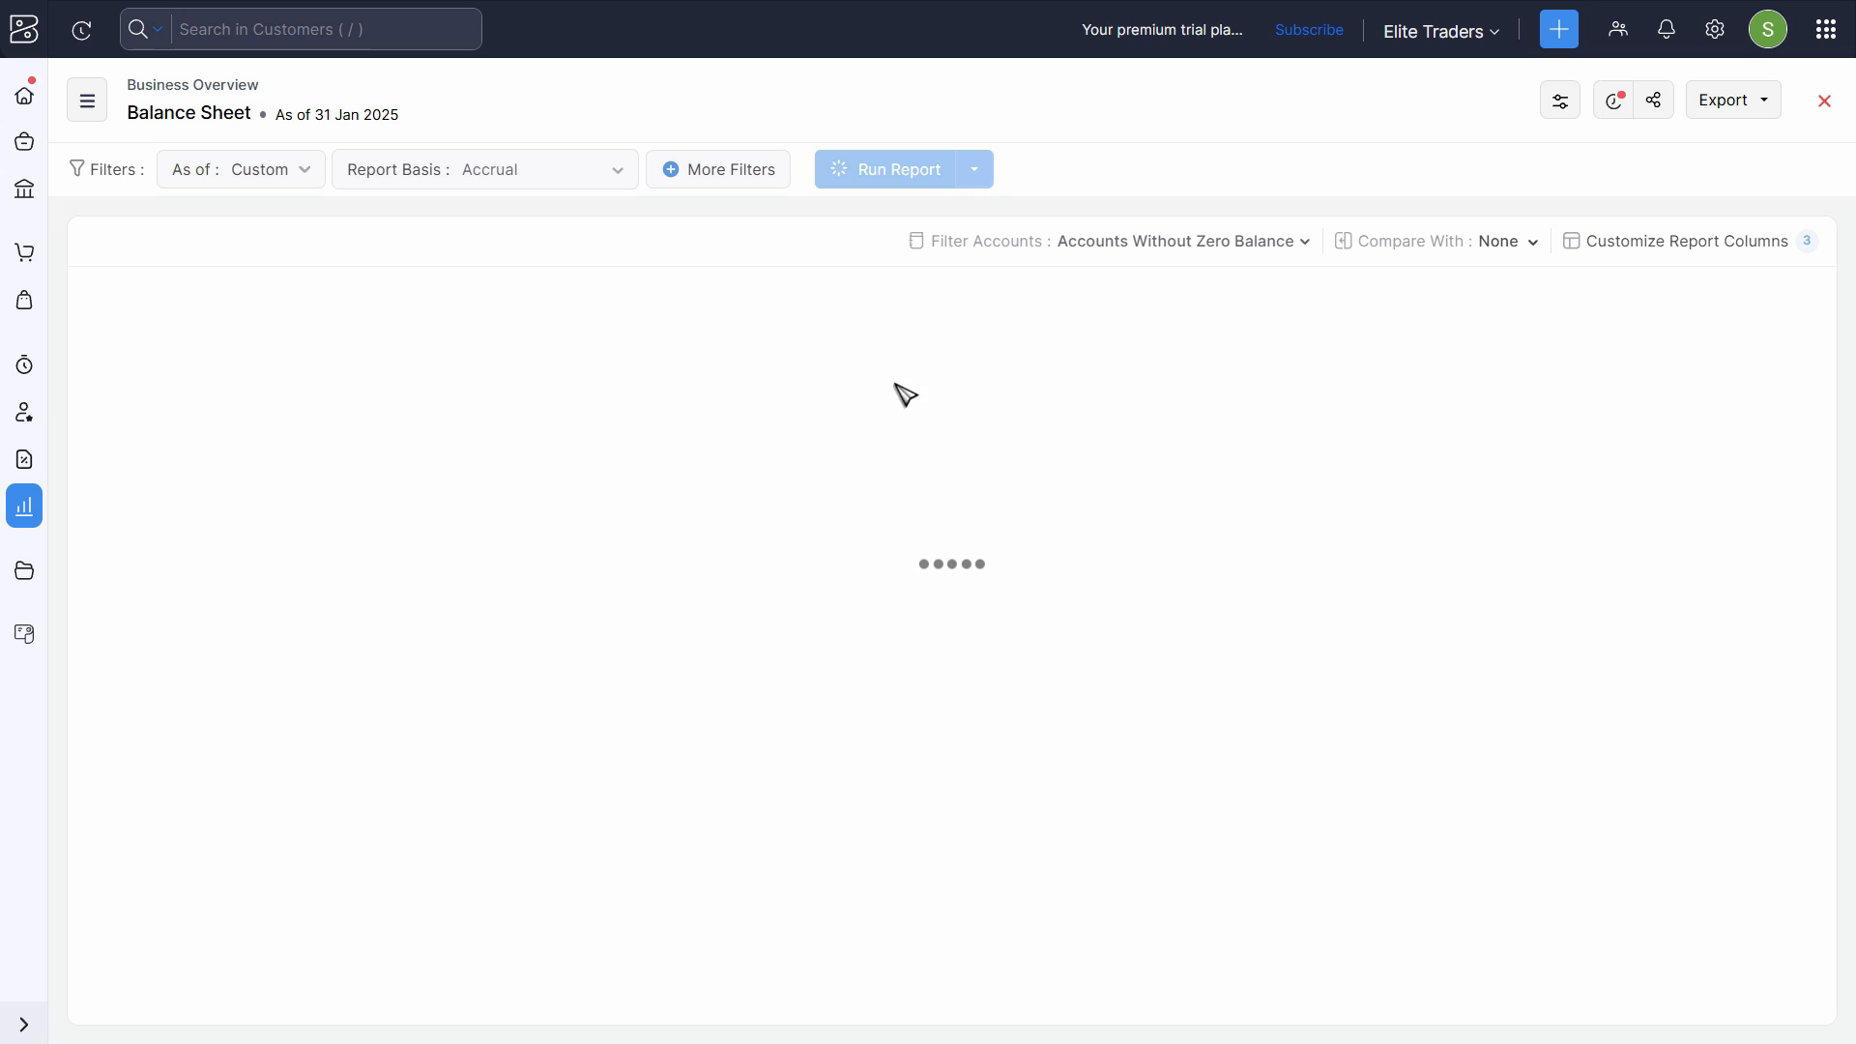
left_click(275, 177)
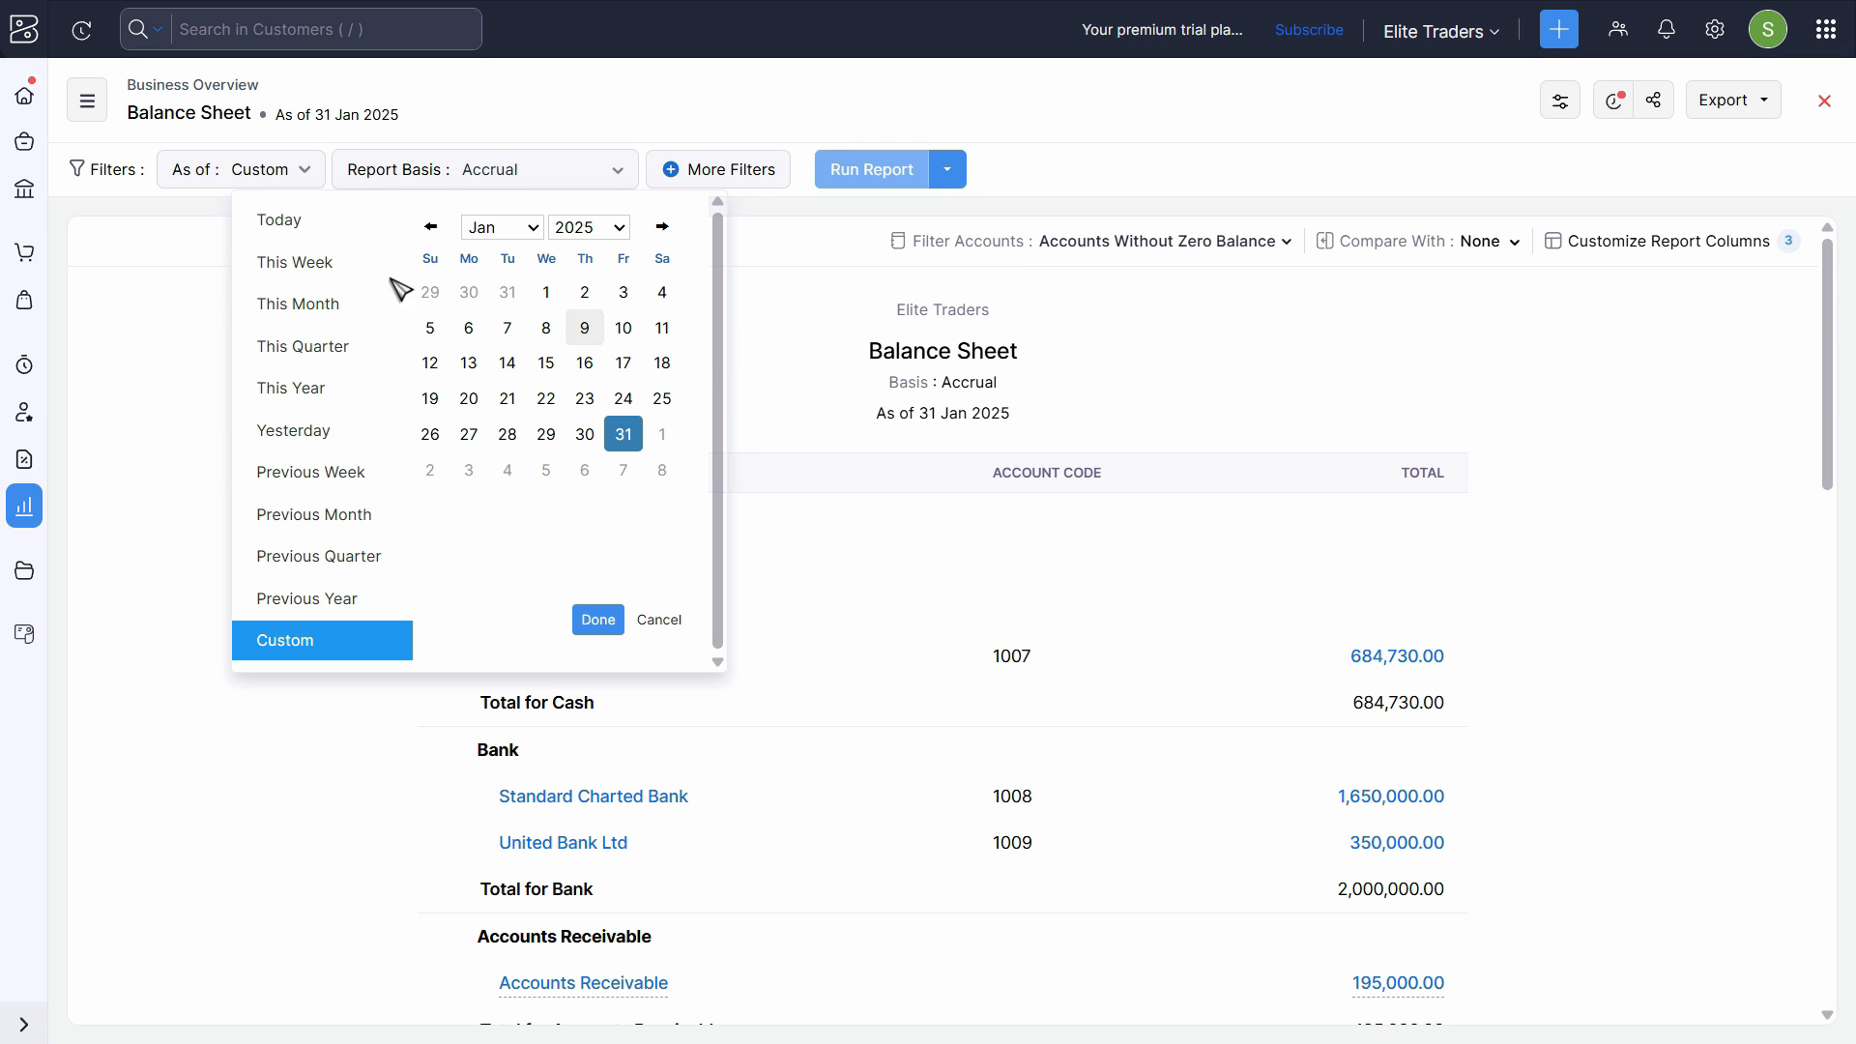
left_click(740, 280)
scroll(870, 580, "down", 5)
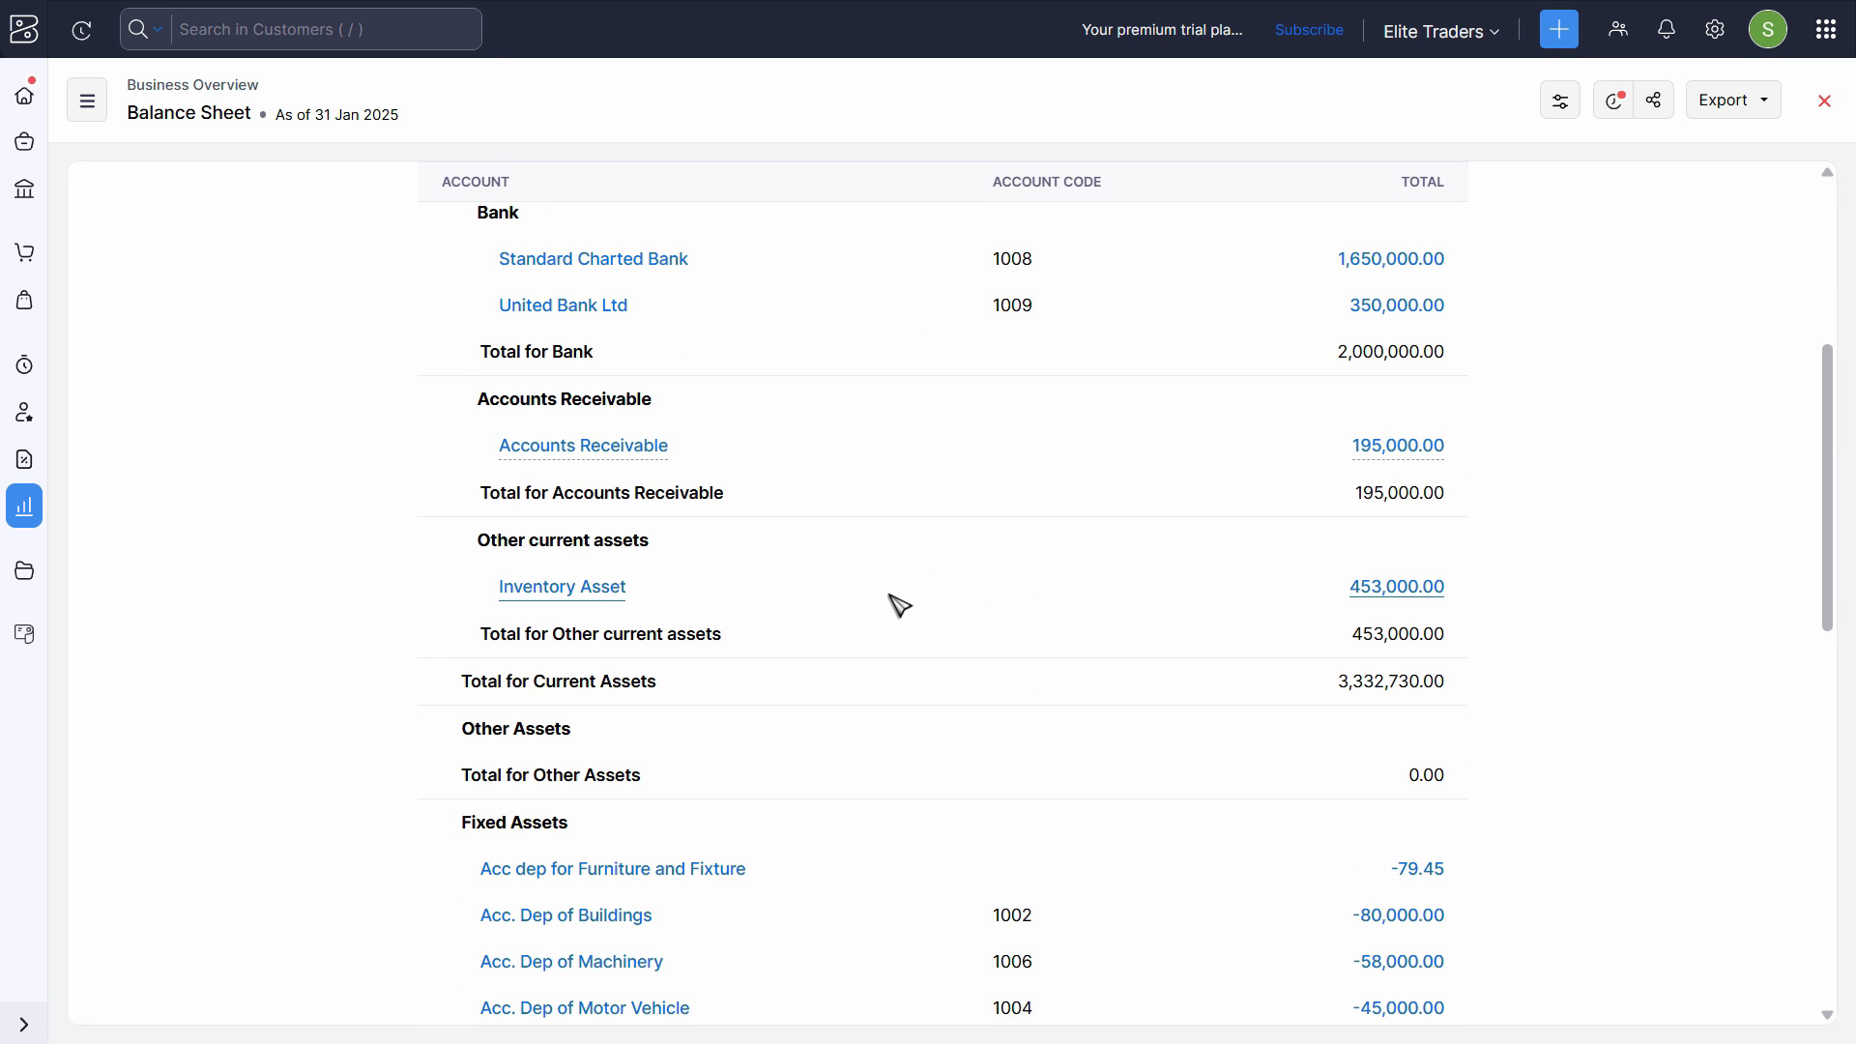
scroll(875, 598, "up", 3)
scroll(646, 626, "down", 2)
scroll(667, 619, "down", 1)
scroll(849, 609, "up", 5)
- Run the Balance Sheet on the Cash basis and check Prepaid Expenses under other current assets
left_click(517, 181)
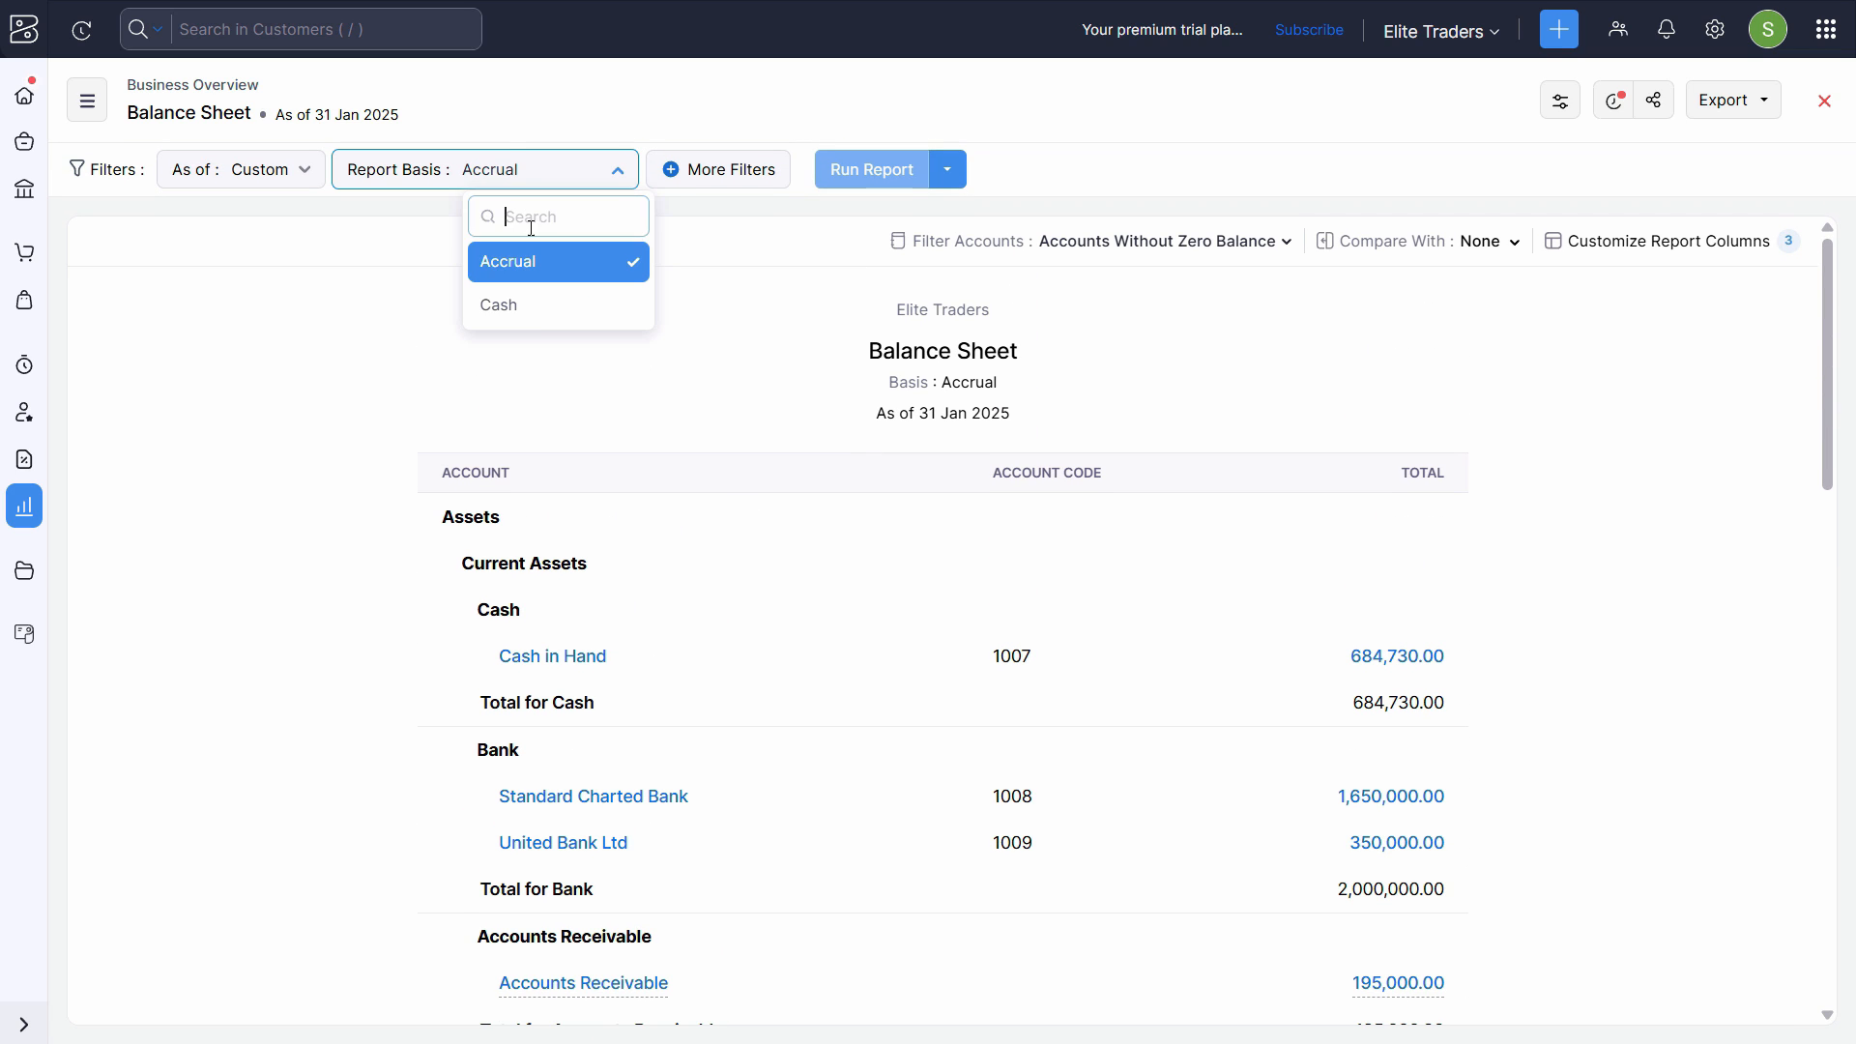
left_click(530, 310)
left_click(875, 172)
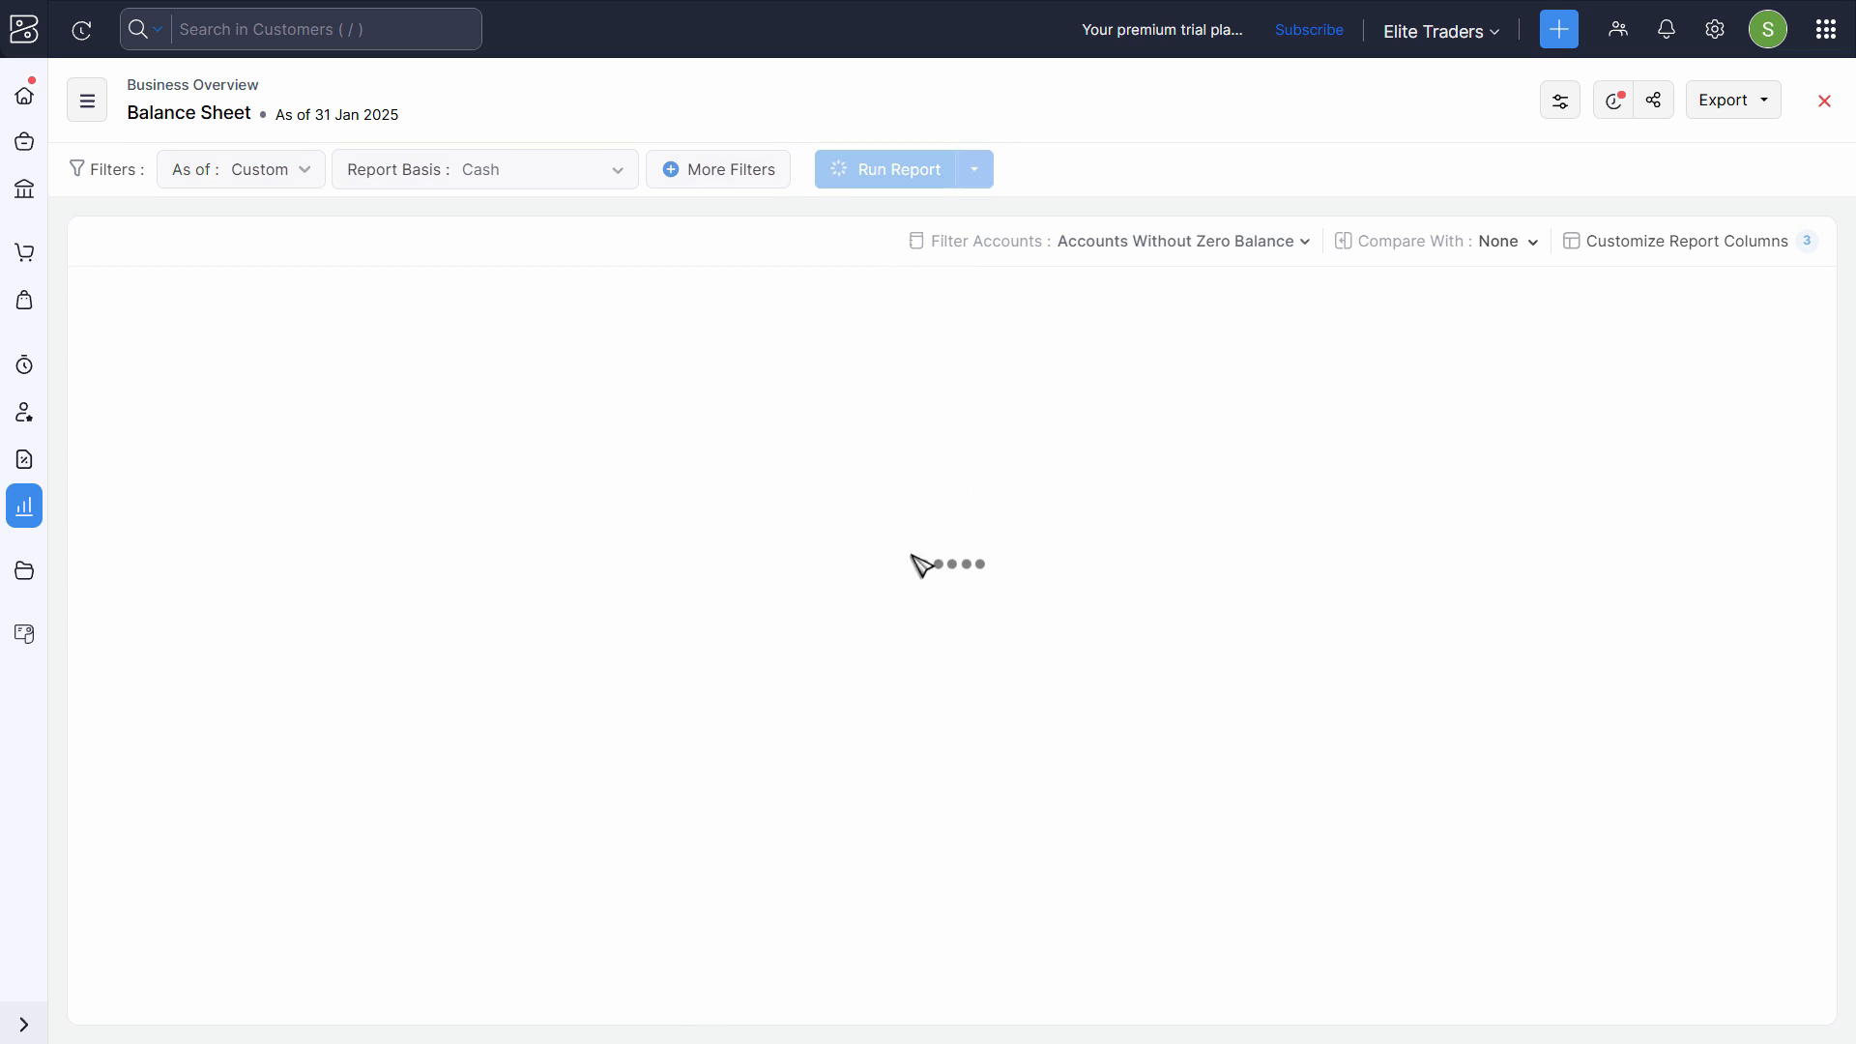
scroll(581, 612, "down", 4)
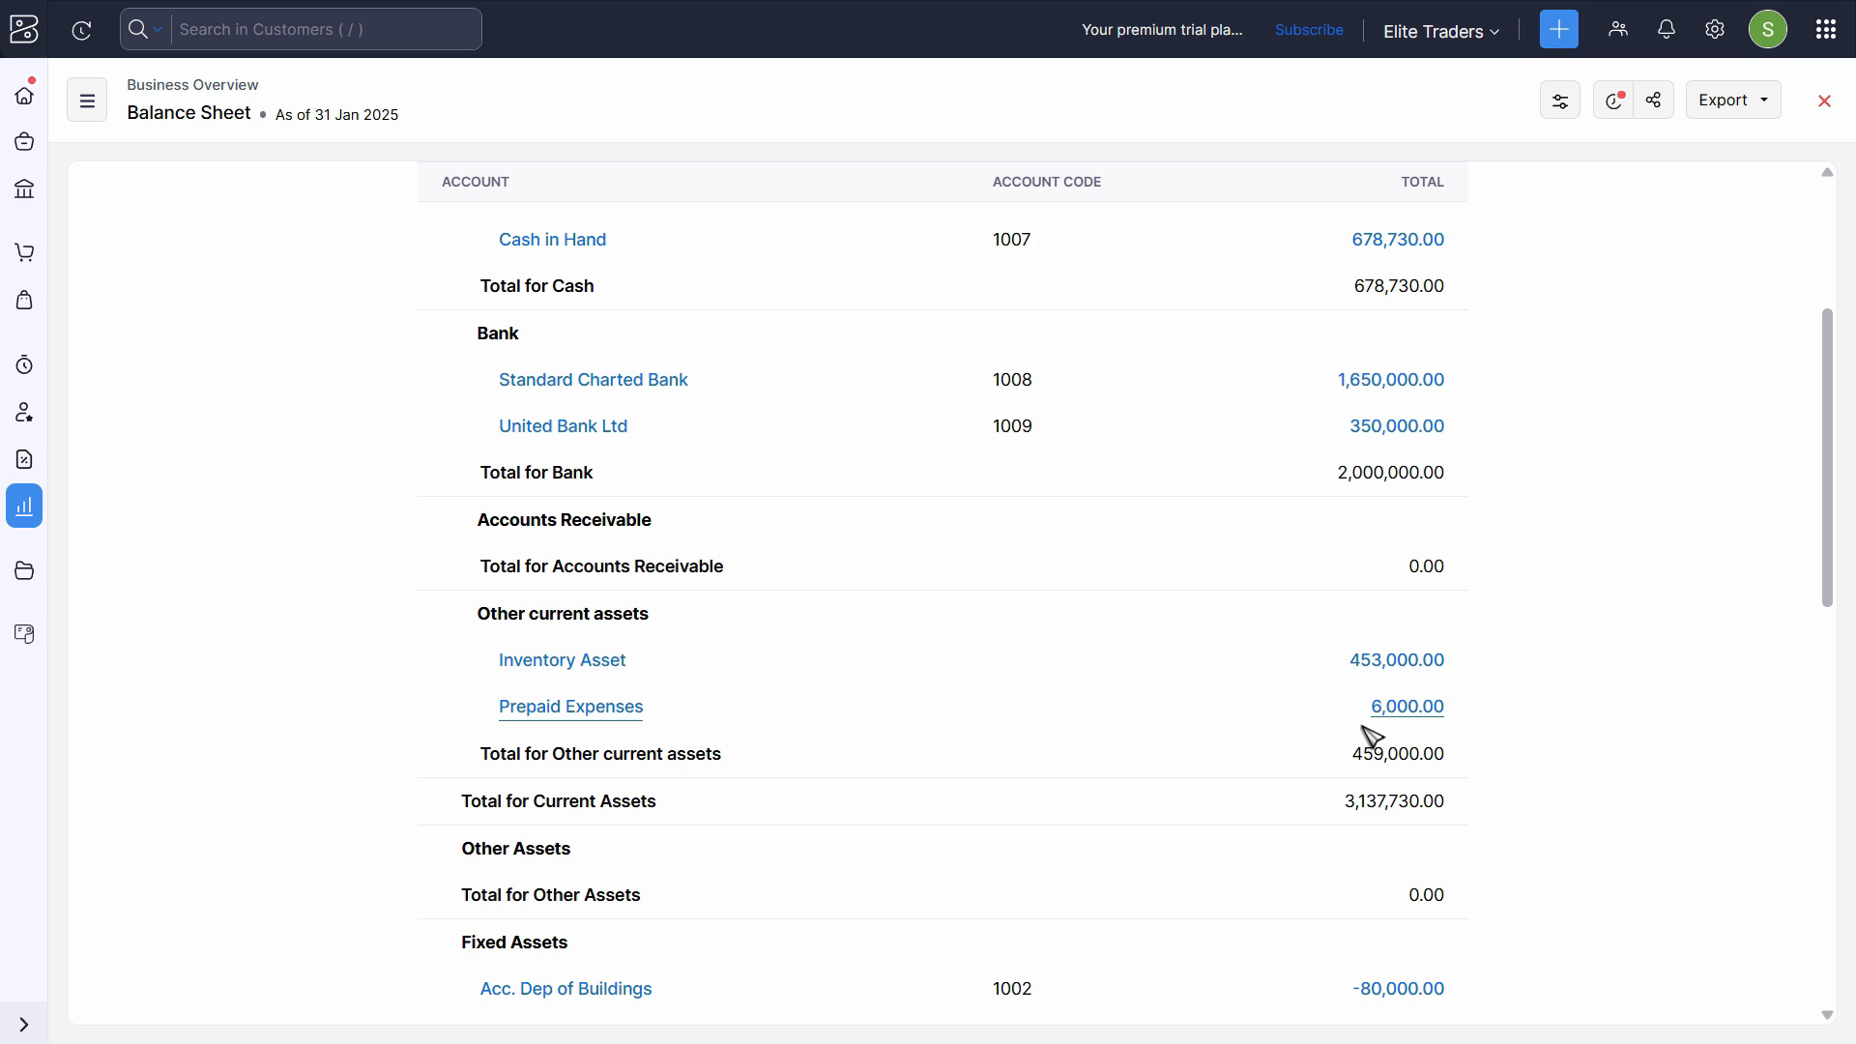
scroll(779, 655, "down", 3)
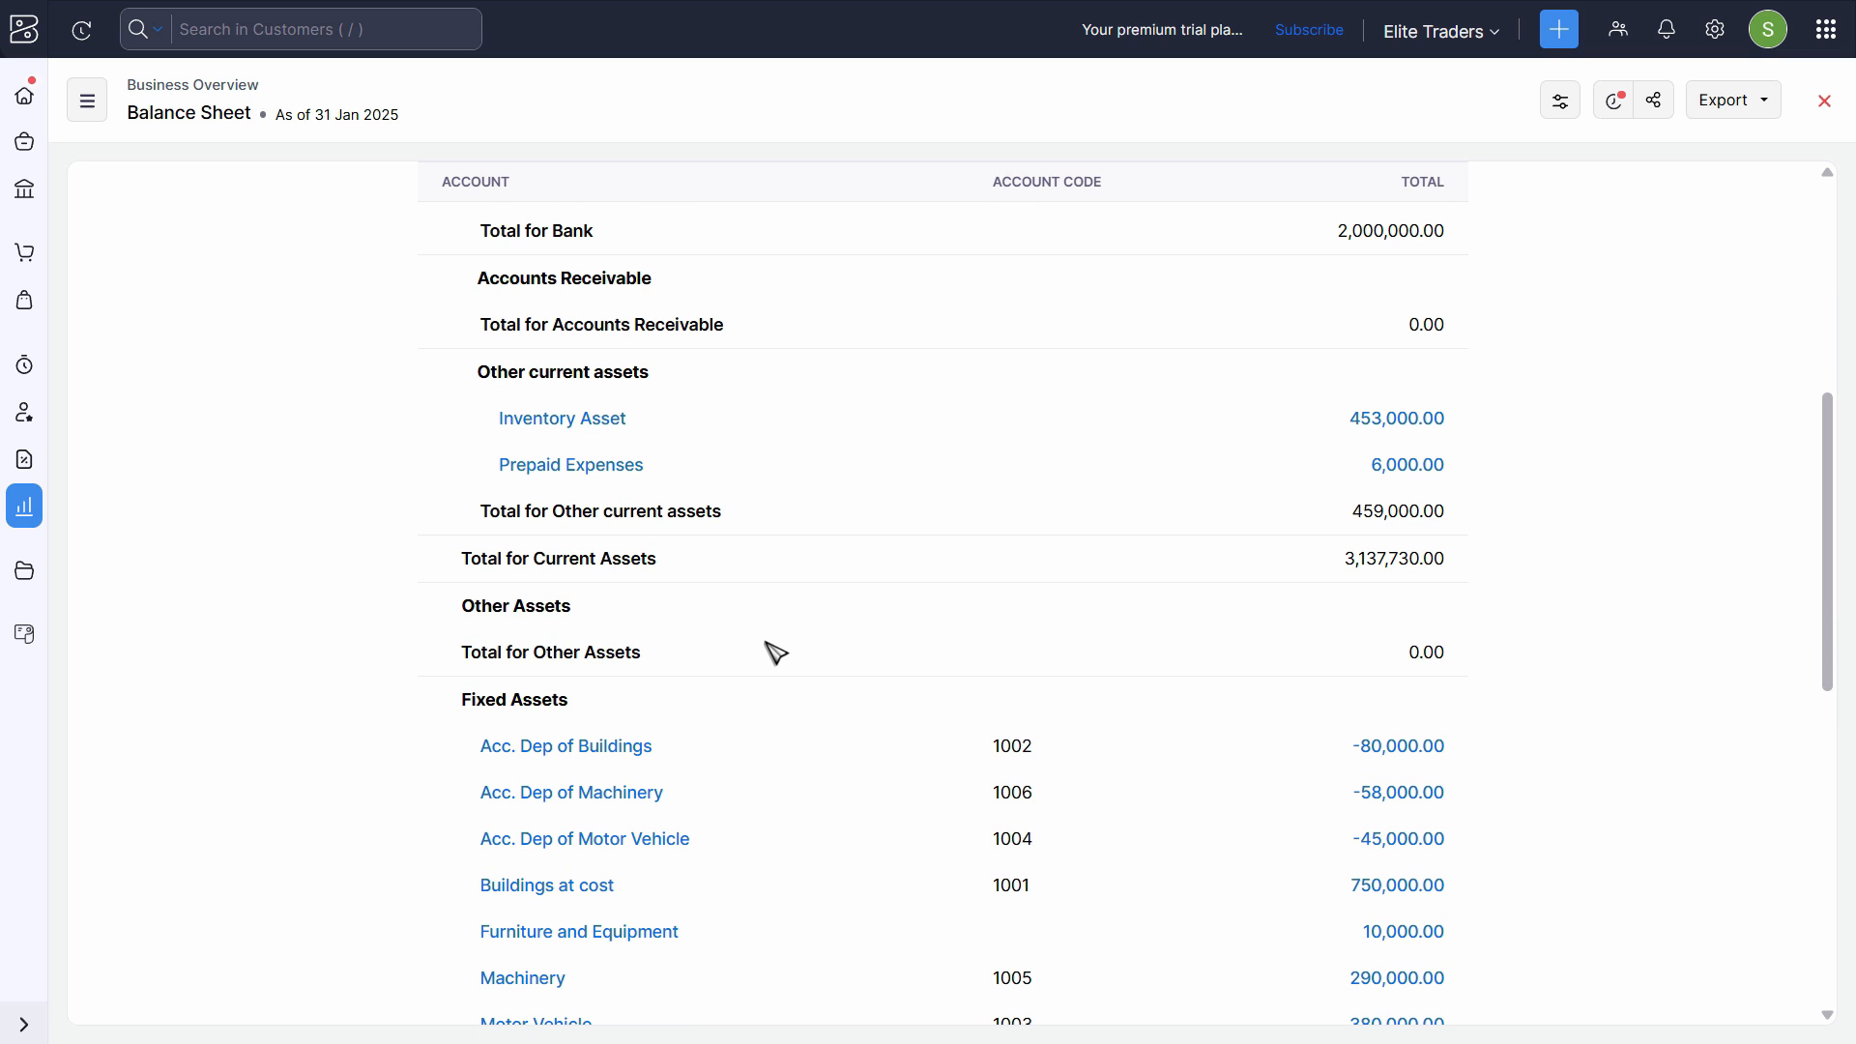